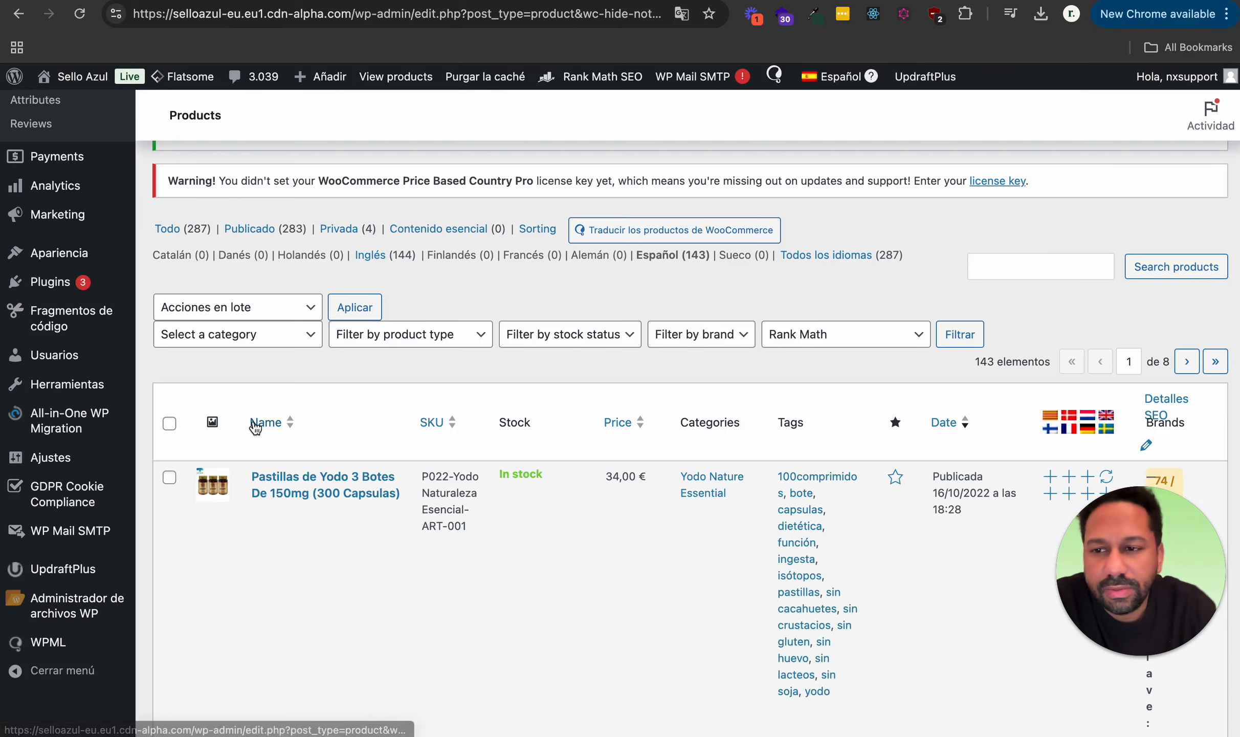
- Open the permalink settings and examine the Nombre de la entrada structure and the site's base URL in its example
mouse_move(61, 376)
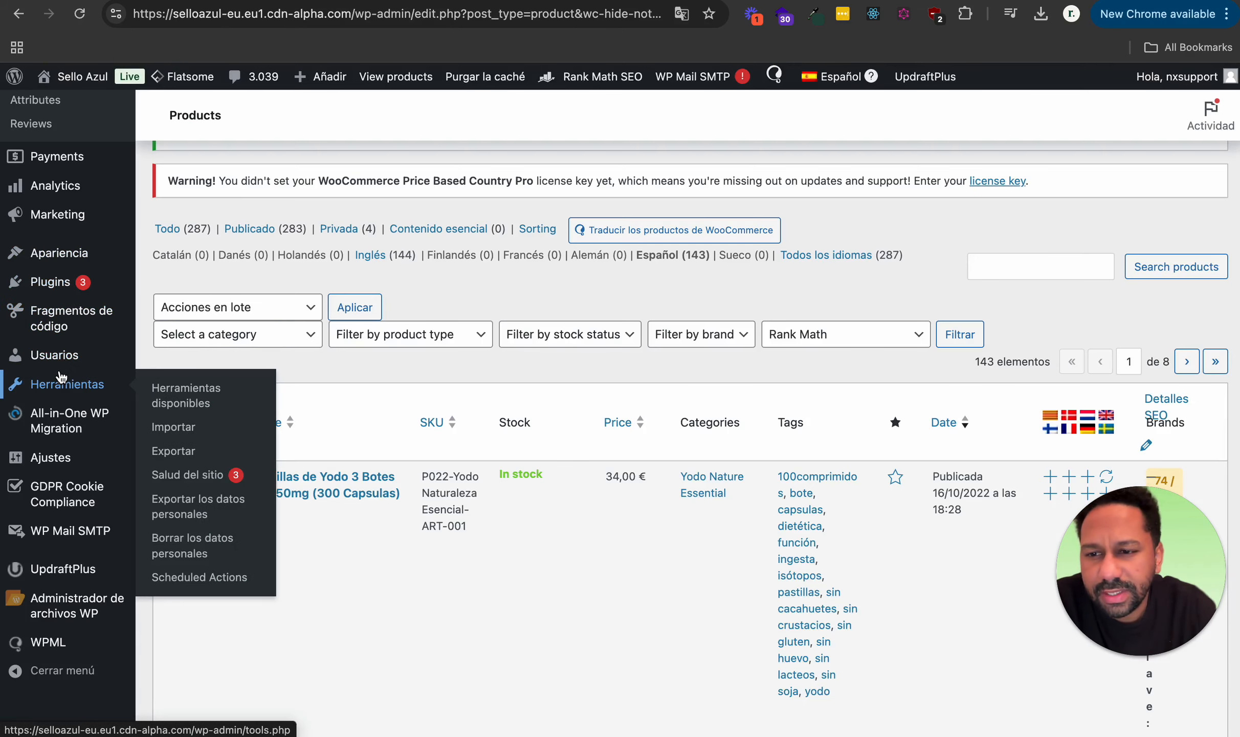
mouse_move(60, 313)
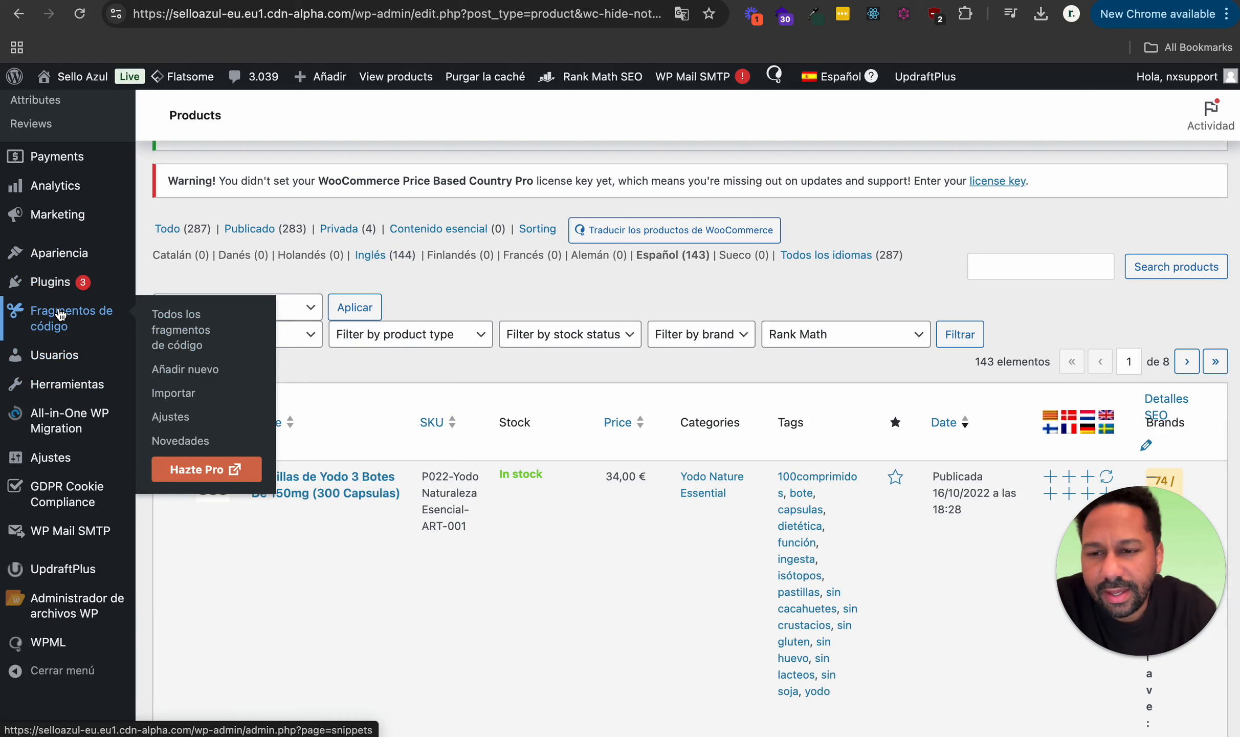
mouse_move(55, 463)
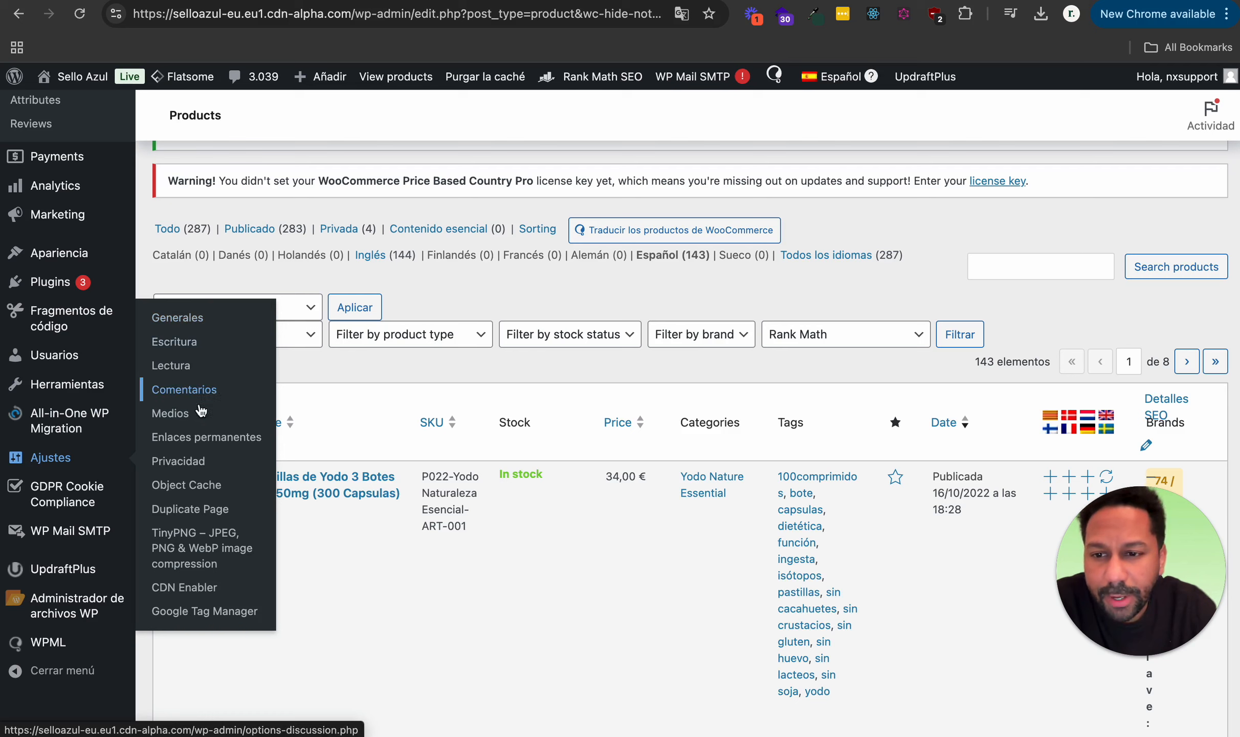
left_click(203, 441)
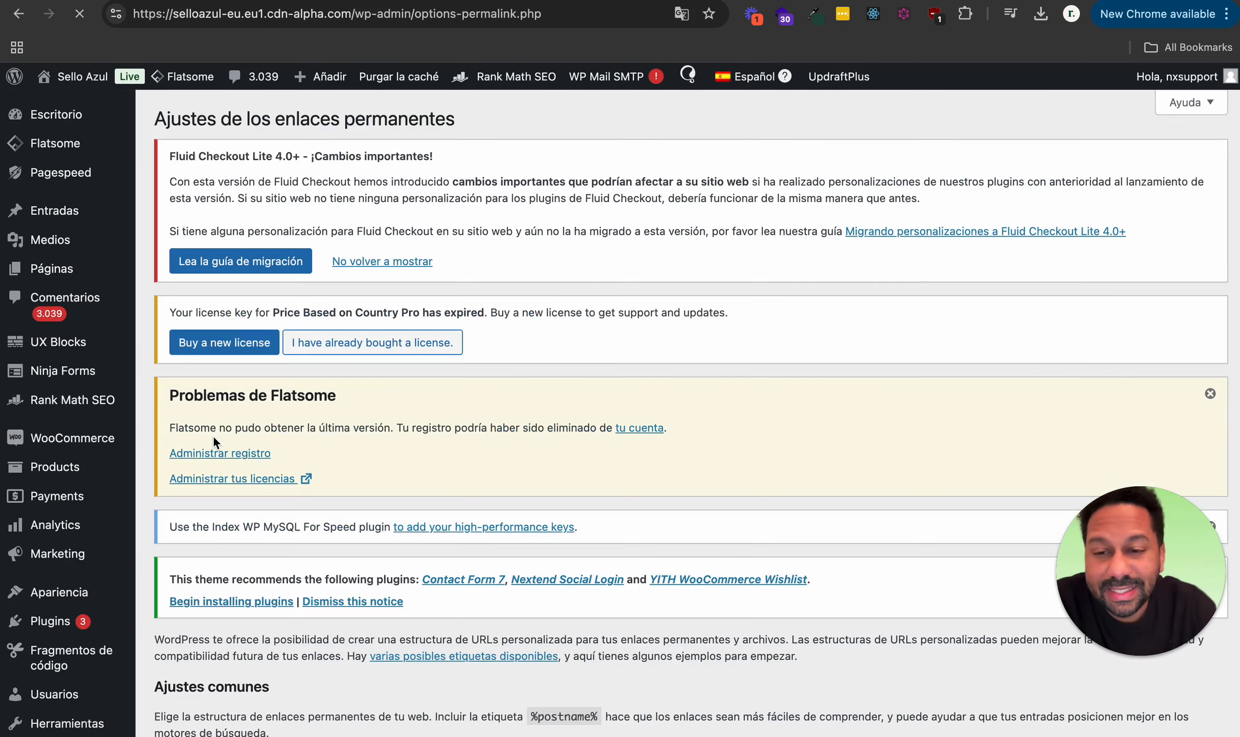
scroll(505, 510, "down", 8)
scroll(505, 509, "down", 2)
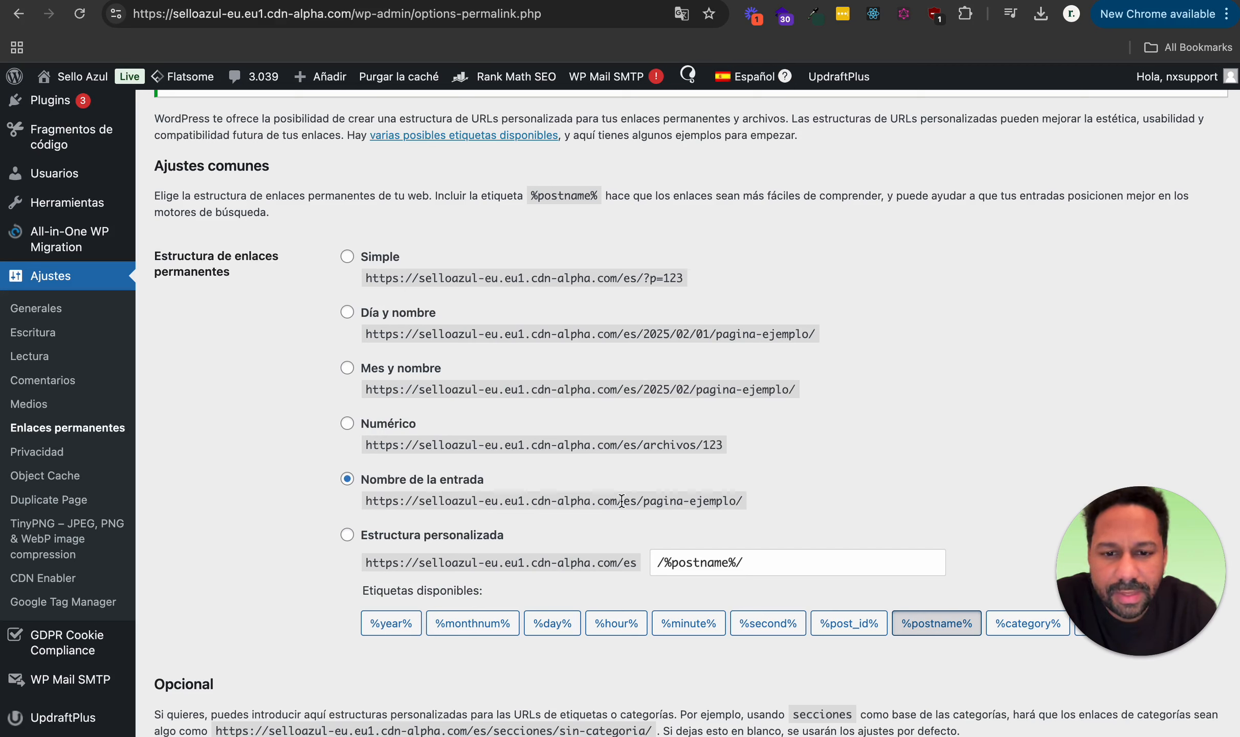
left_click_drag(618, 500, 356, 504)
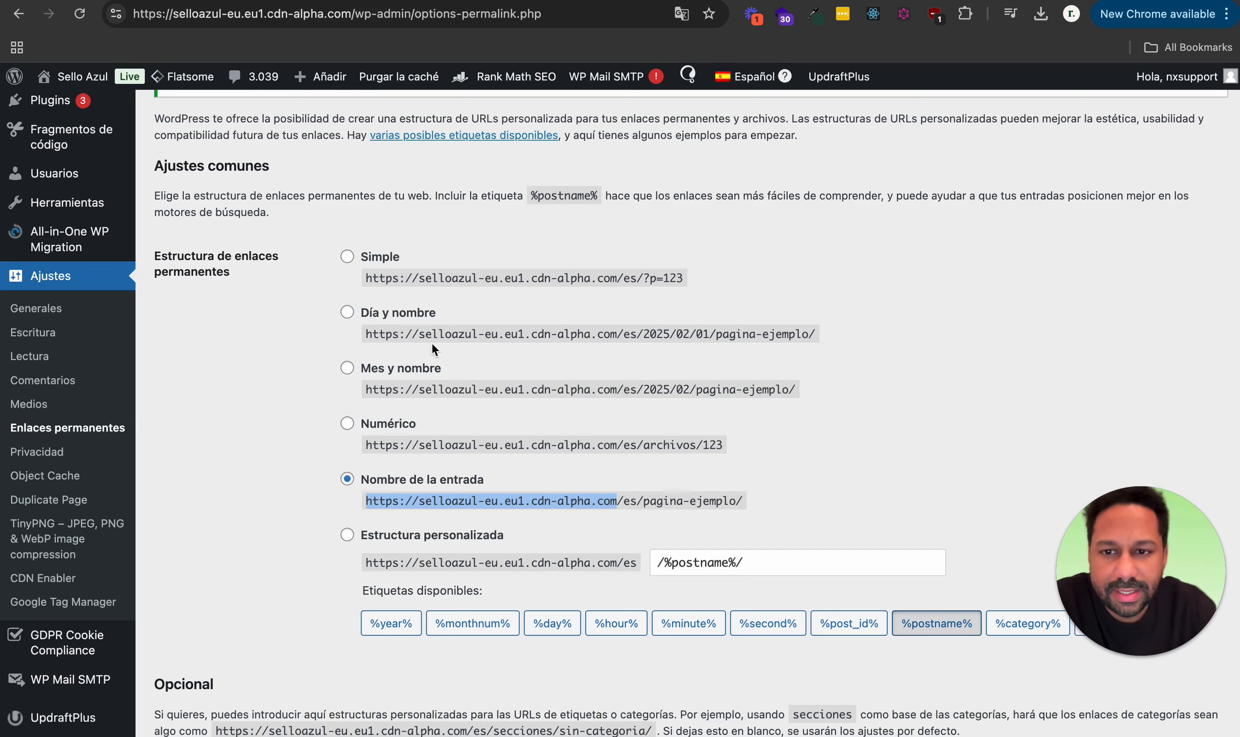
left_click(294, 298)
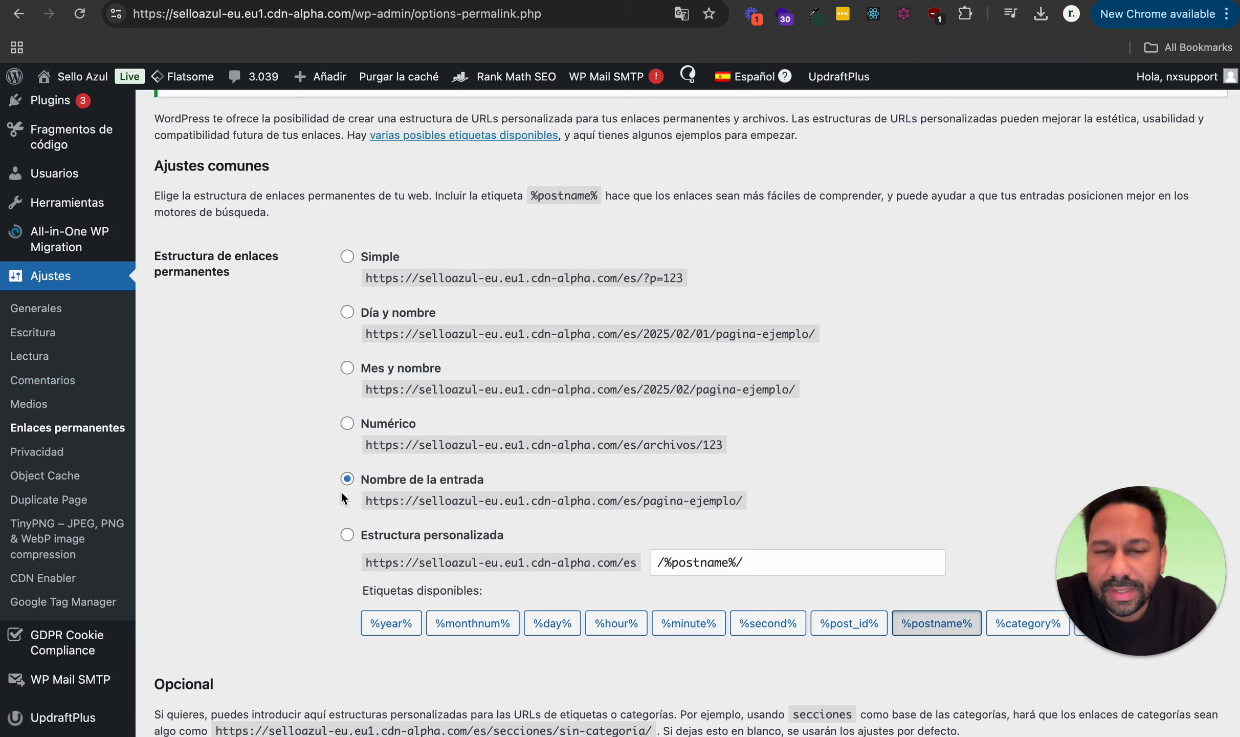
scroll(341, 490, "down", 15)
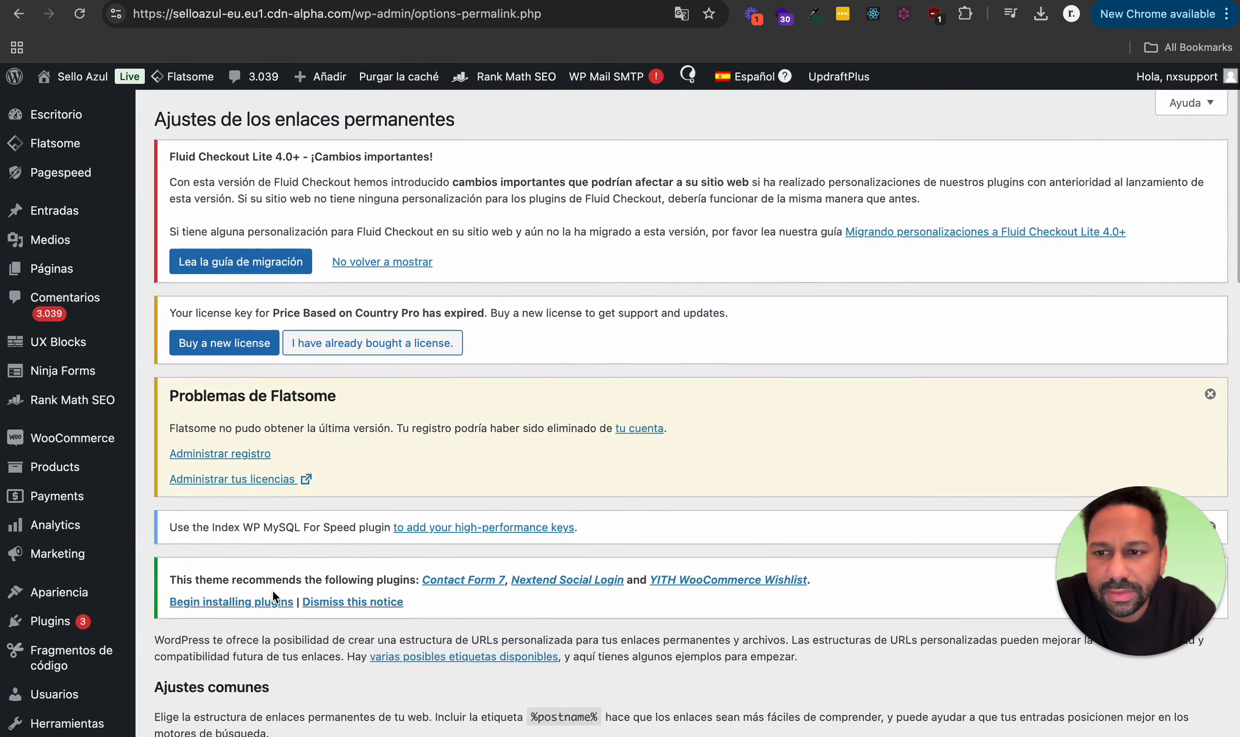
- Open the full product list and edit the product "Pastillas de Yodo 3 Botes De 150mg (300 Capsulas)"
mouse_move(65, 449)
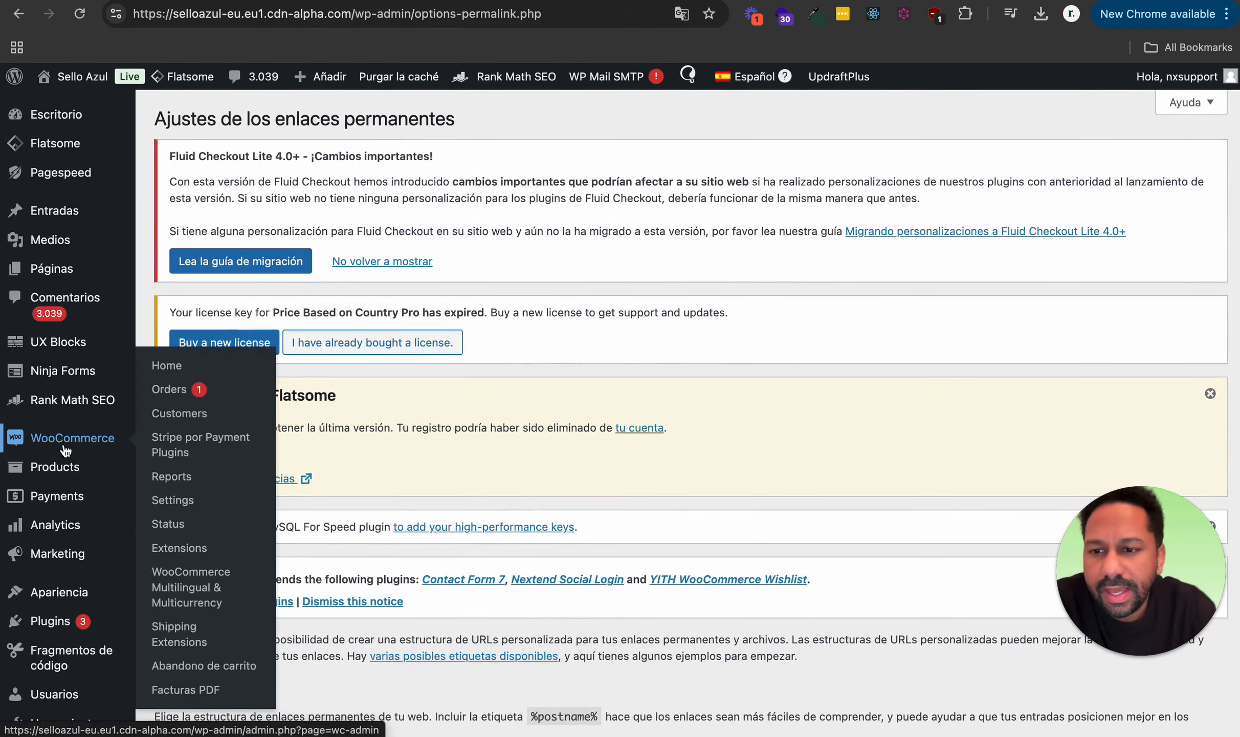
left_click(174, 469)
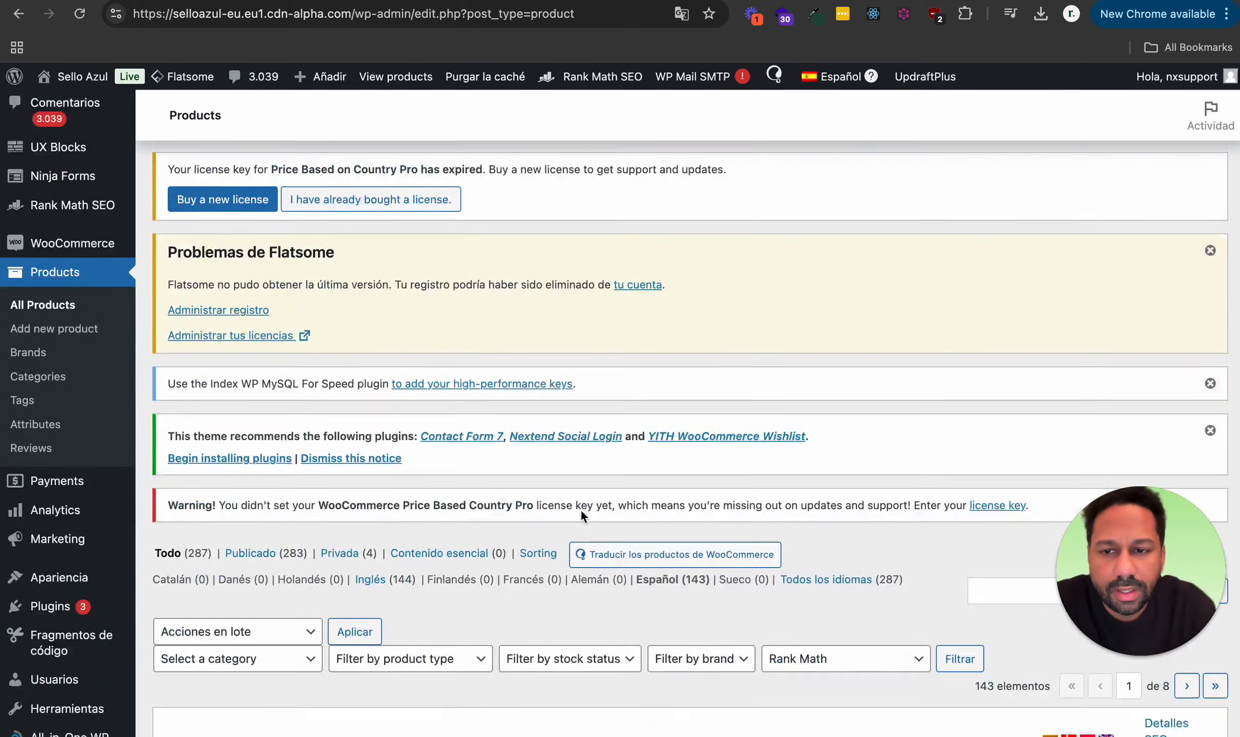
scroll(580, 509, "down", 10)
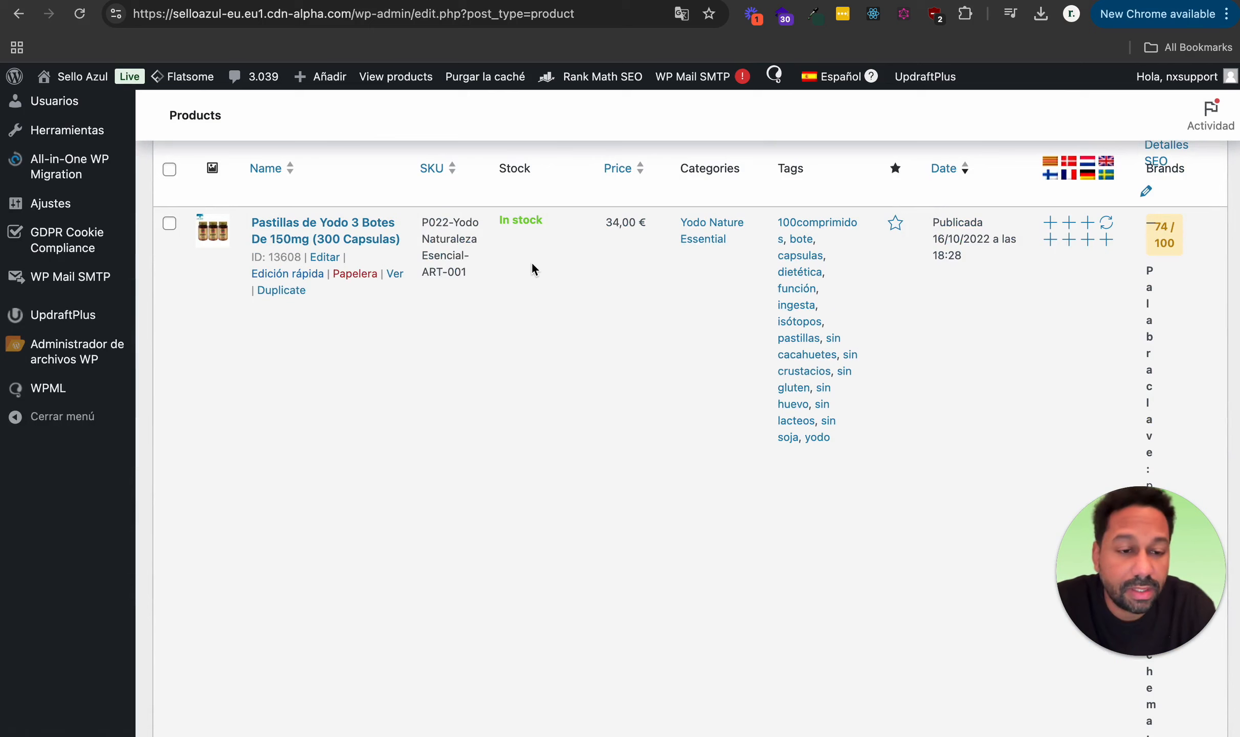
left_click(367, 240)
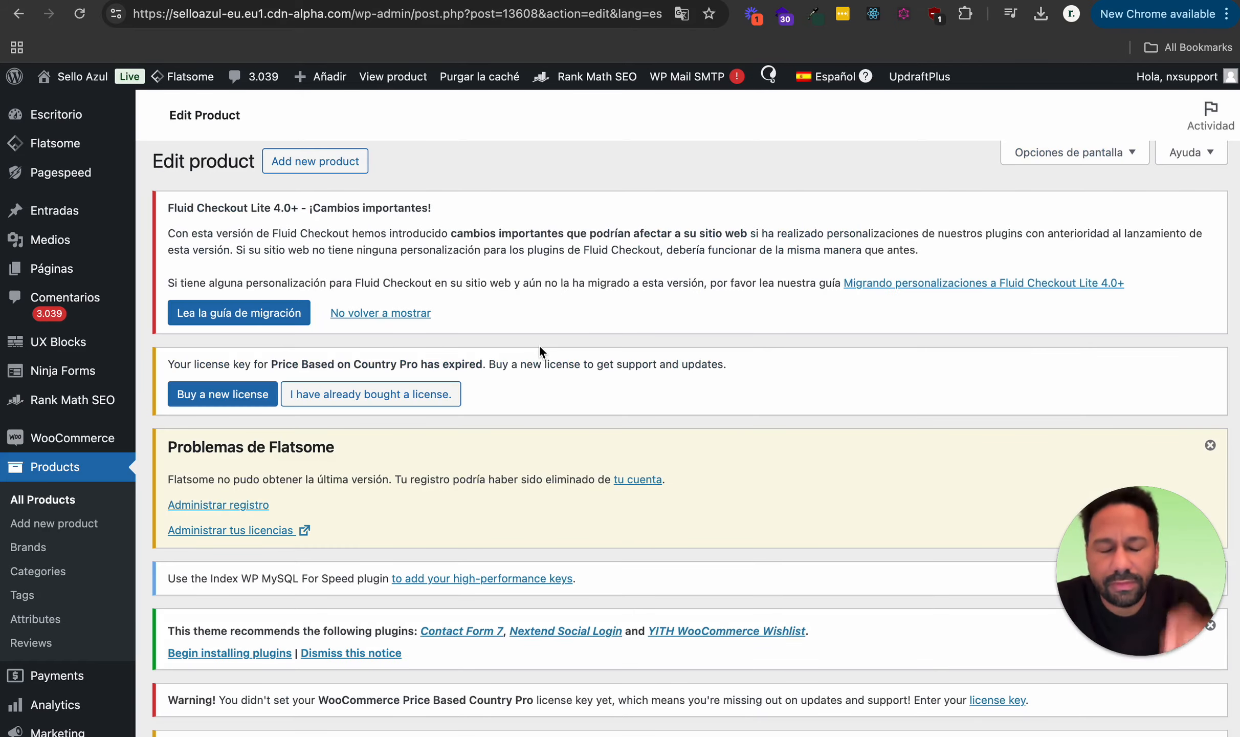
- Show the inventory settings in the iodine tablets product's data
scroll(534, 358, "down", 15)
scroll(521, 386, "down", 20)
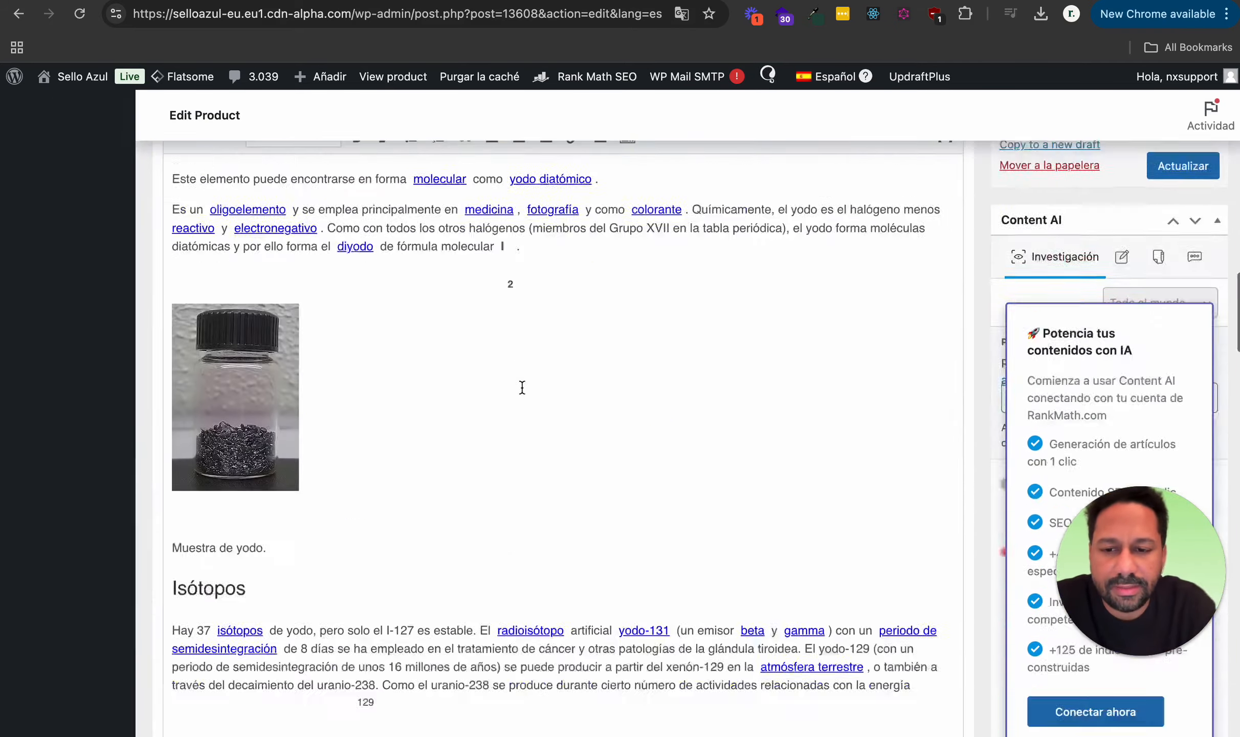
scroll(520, 452, "up", 8)
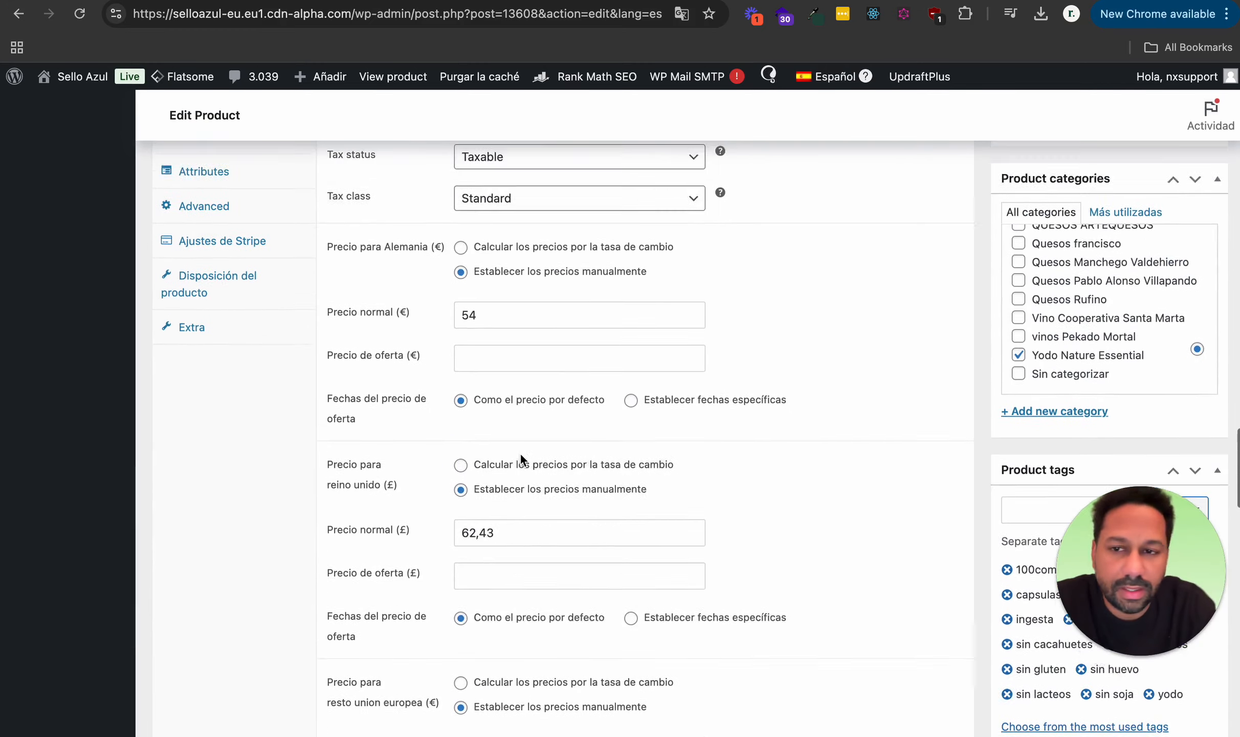
left_click(217, 284)
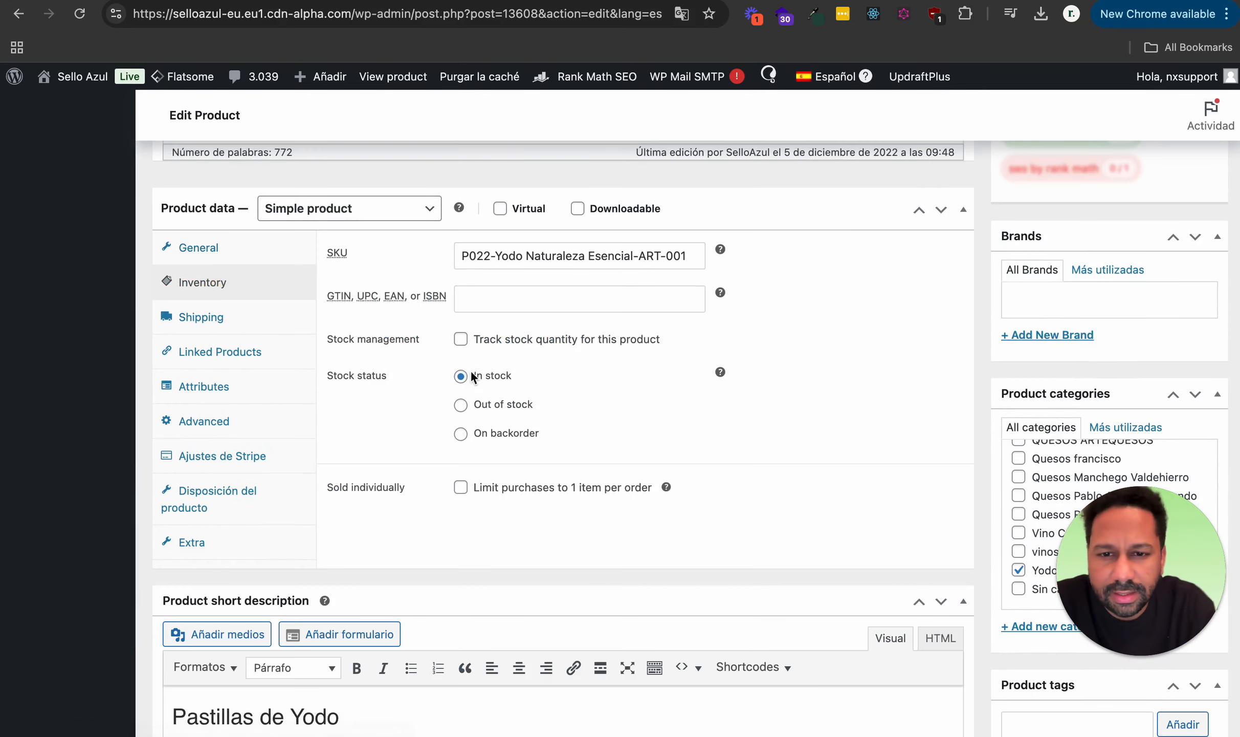
left_click(462, 344)
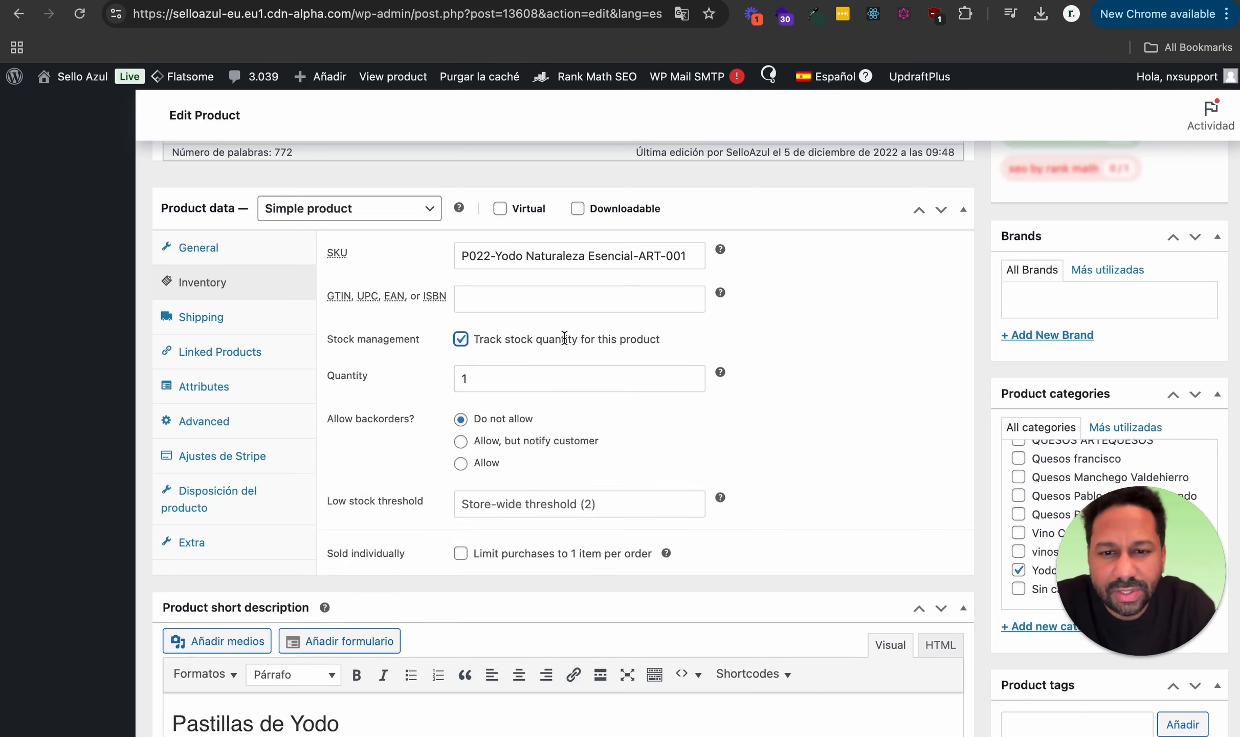
left_click(517, 388)
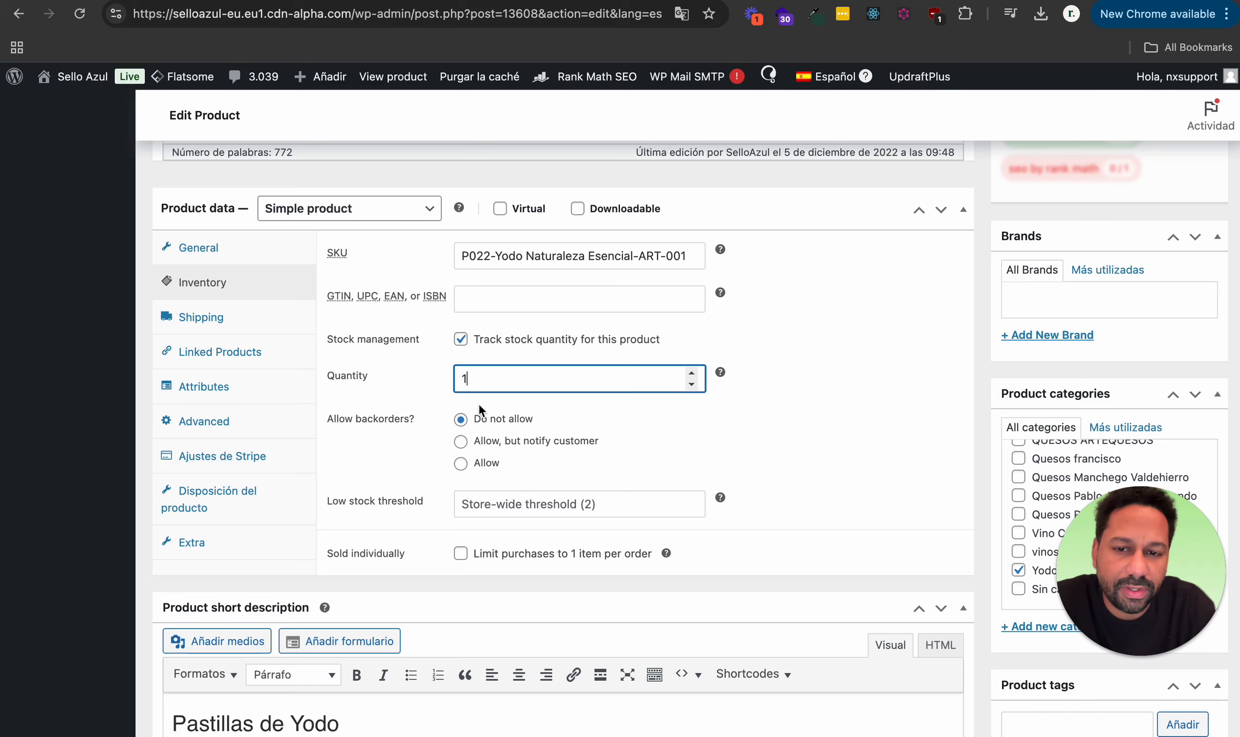
left_click(461, 339)
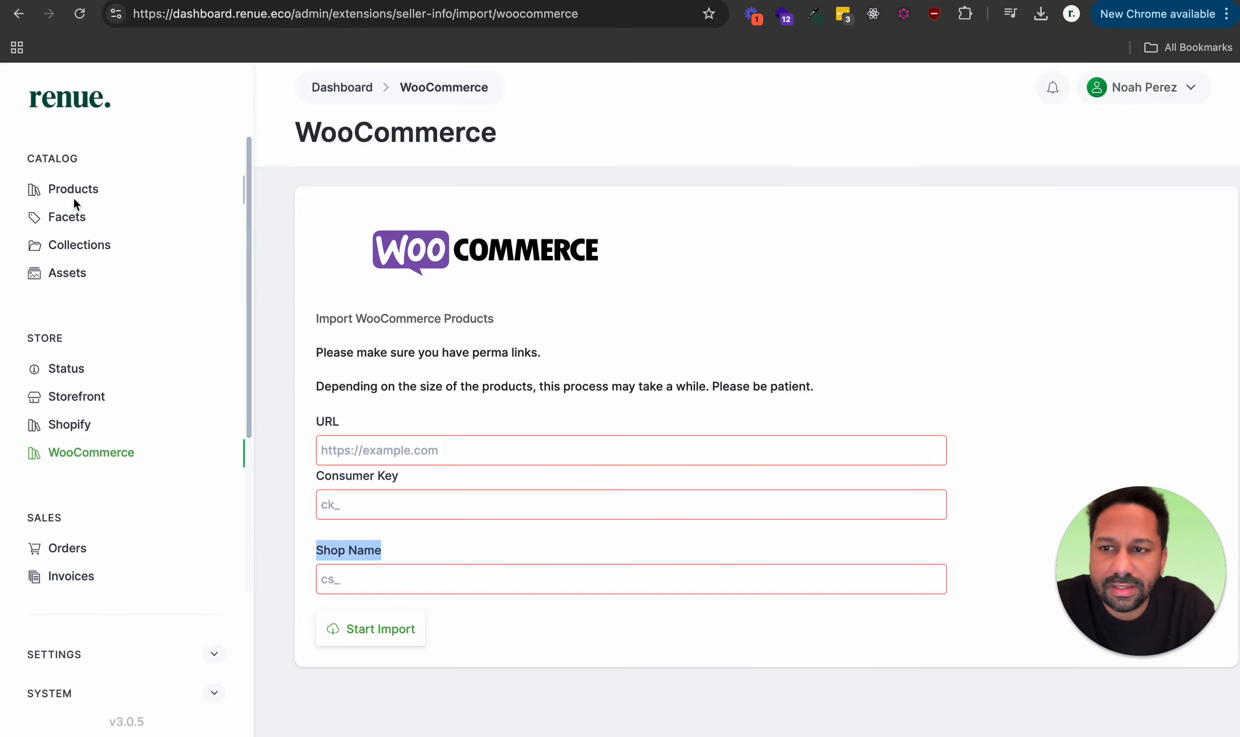
- In the renue dashboard, open the product Mega Construx Pokemon Buildable Figures Gift Set and check its variant's price and stock
left_click(75, 197)
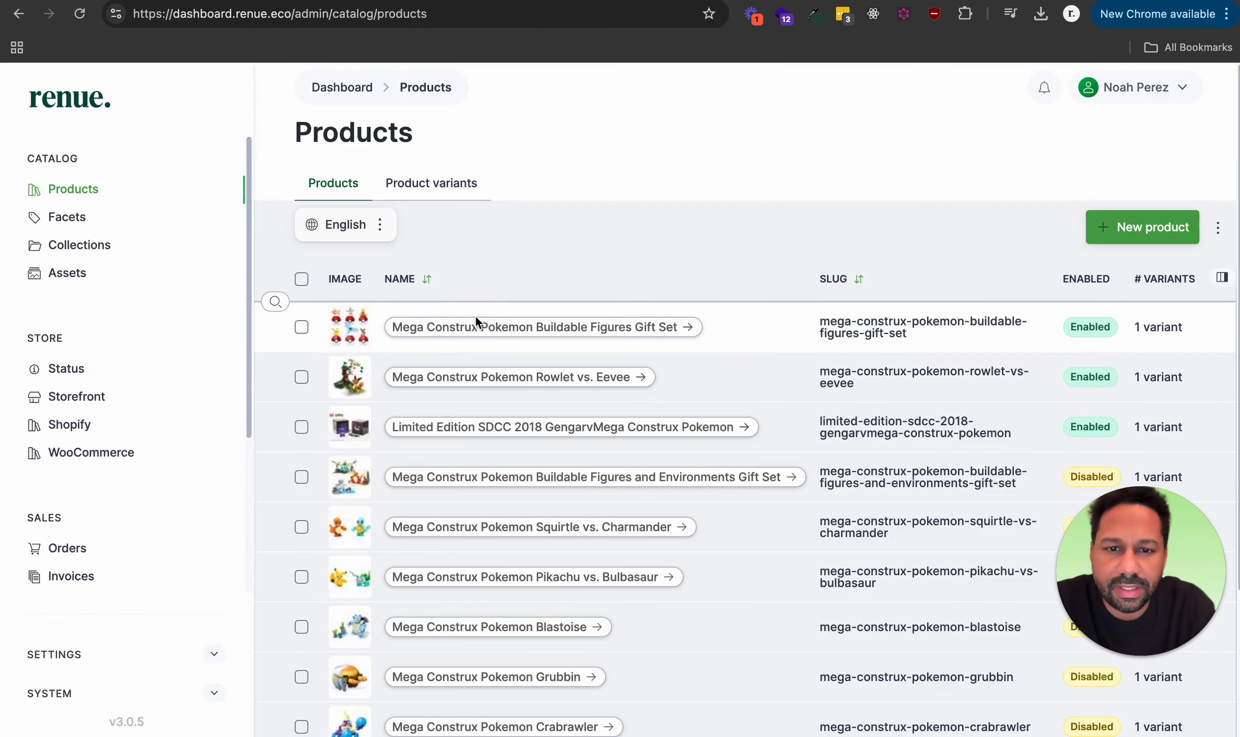
left_click(541, 327)
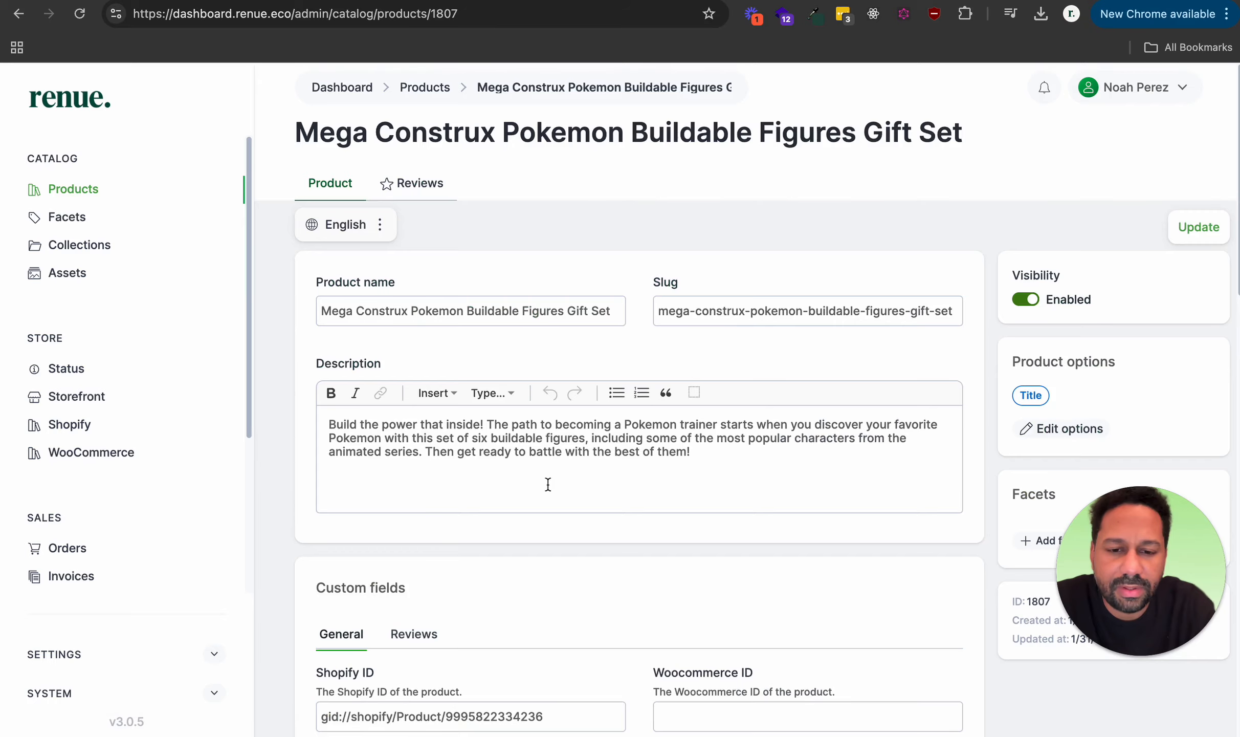
scroll(548, 483, "down", 20)
scroll(549, 491, "down", 5)
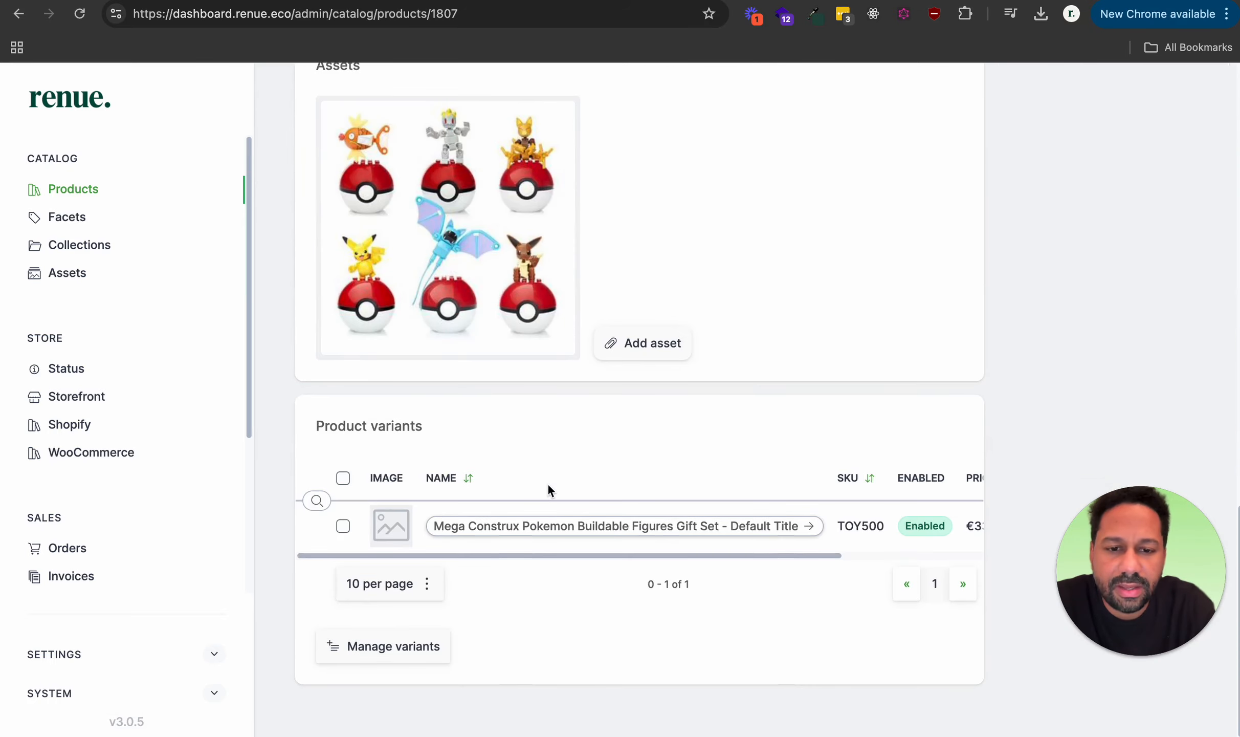
scroll(614, 521, "right", 5)
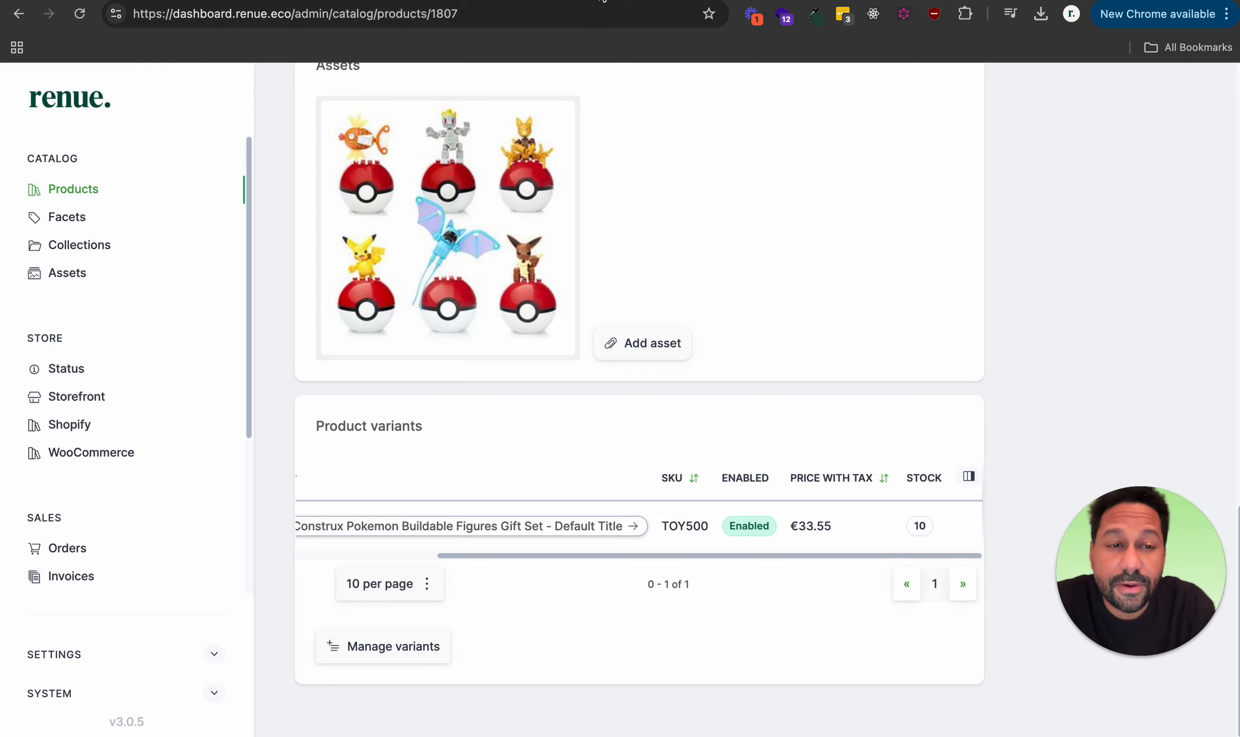
- Switch back to the WordPress product editor and enable stock quantity tracking for the iodine tablets product
left_click(602, 1)
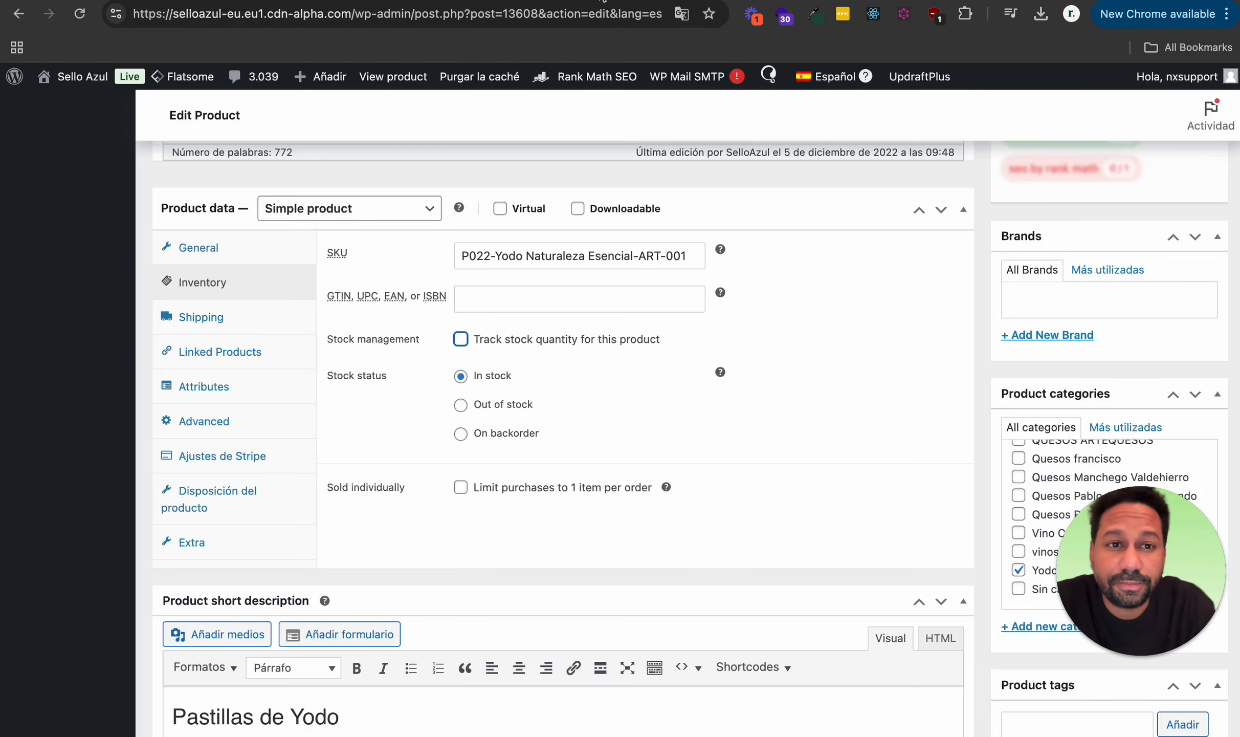
left_click(460, 339)
left_click(491, 377)
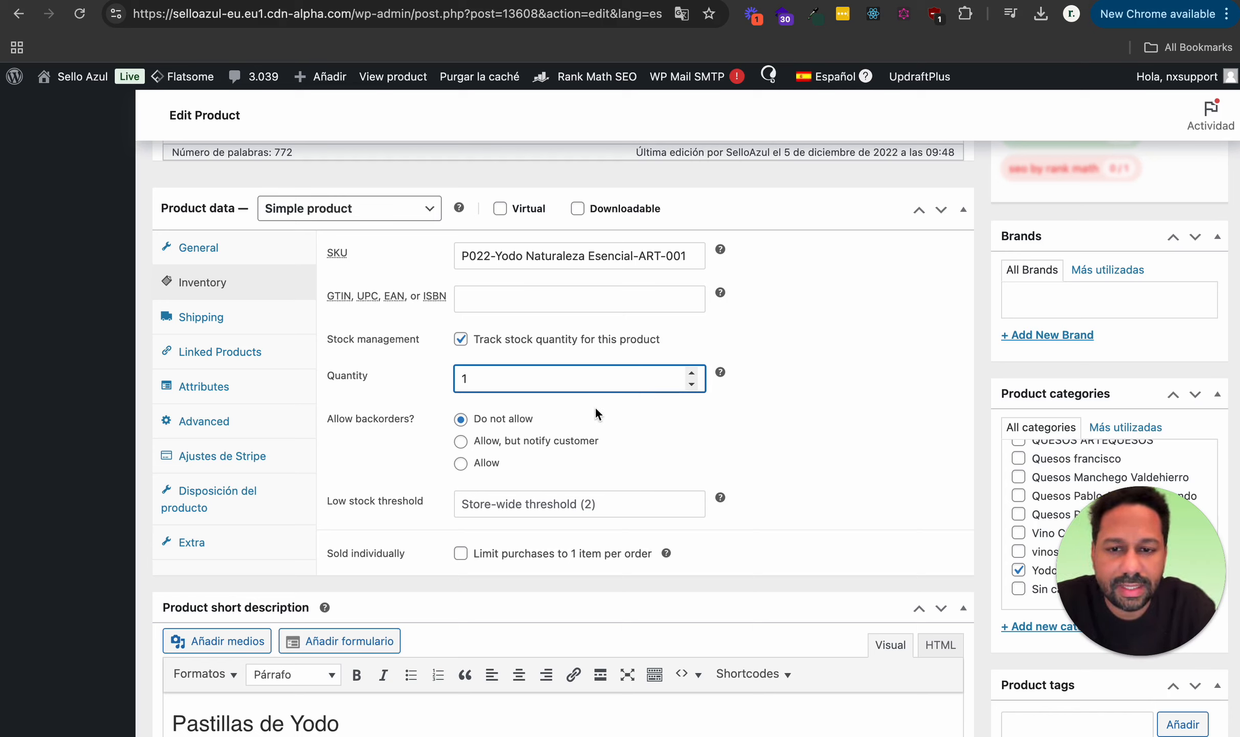
left_click(462, 342)
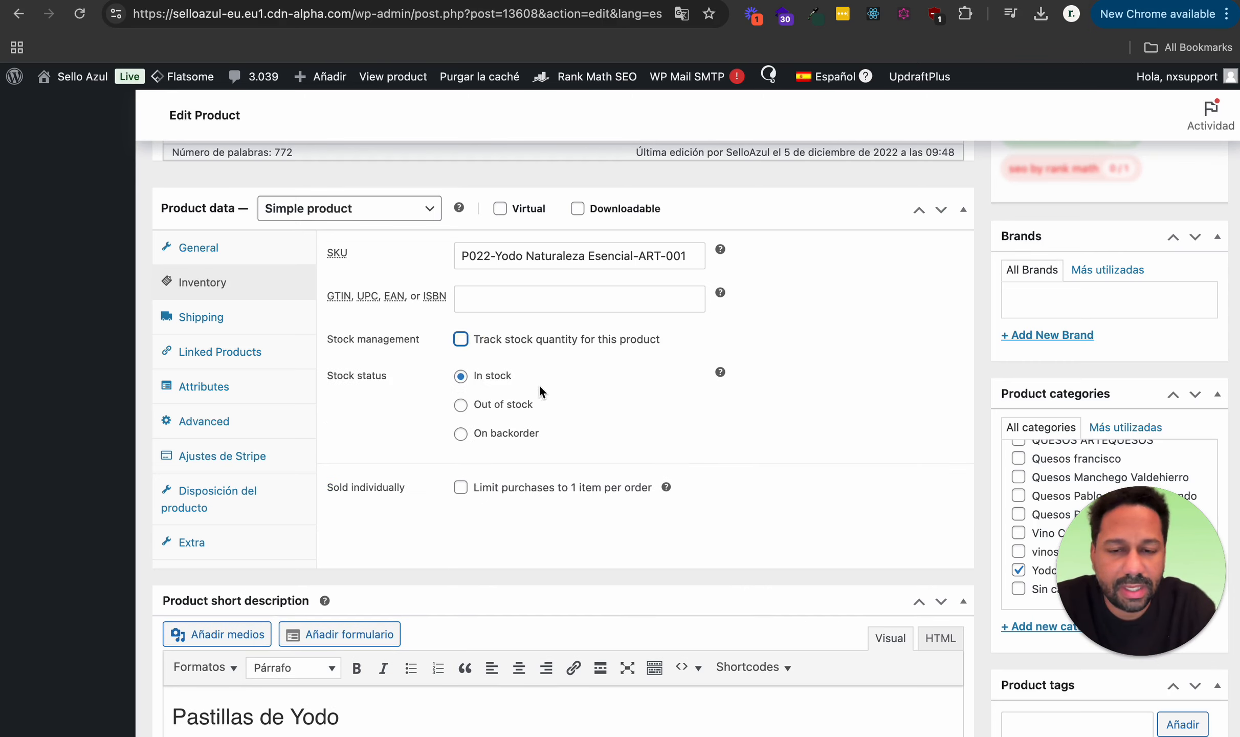
left_click(462, 342)
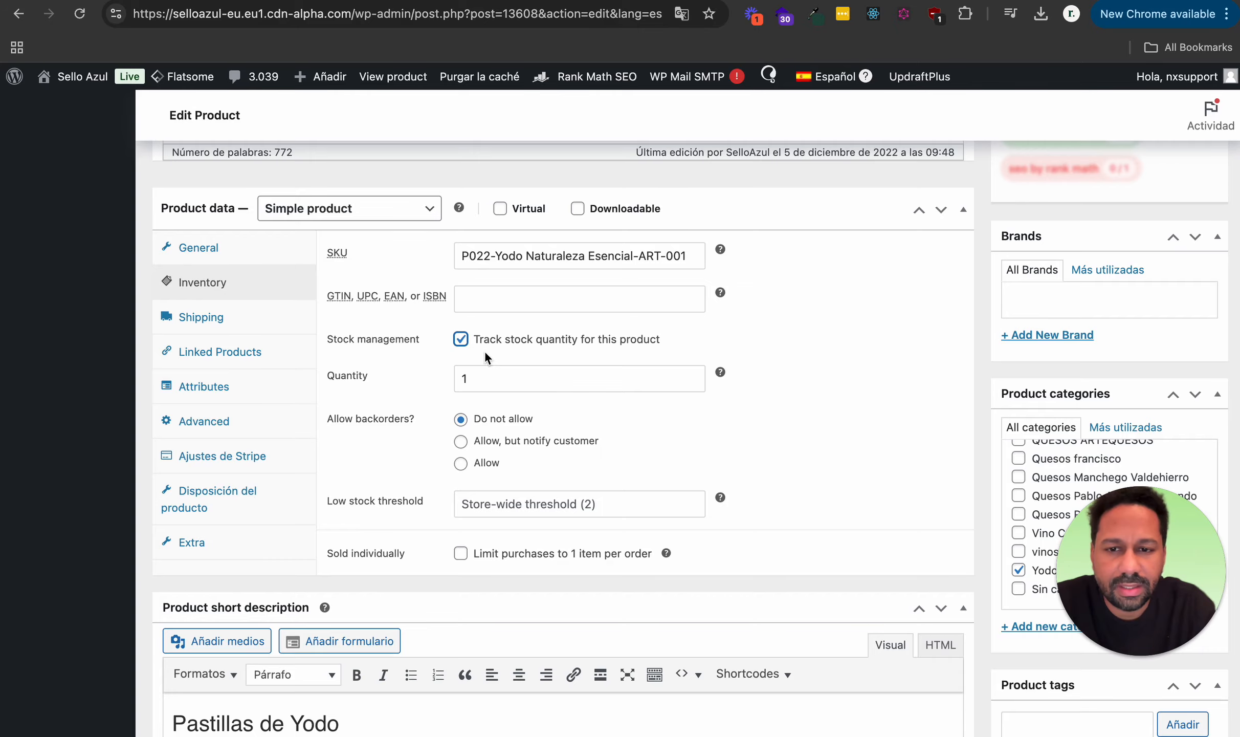
left_click(469, 379)
- Update the published iodine tablets product to save its inventory changes
scroll(879, 391, "up", 20)
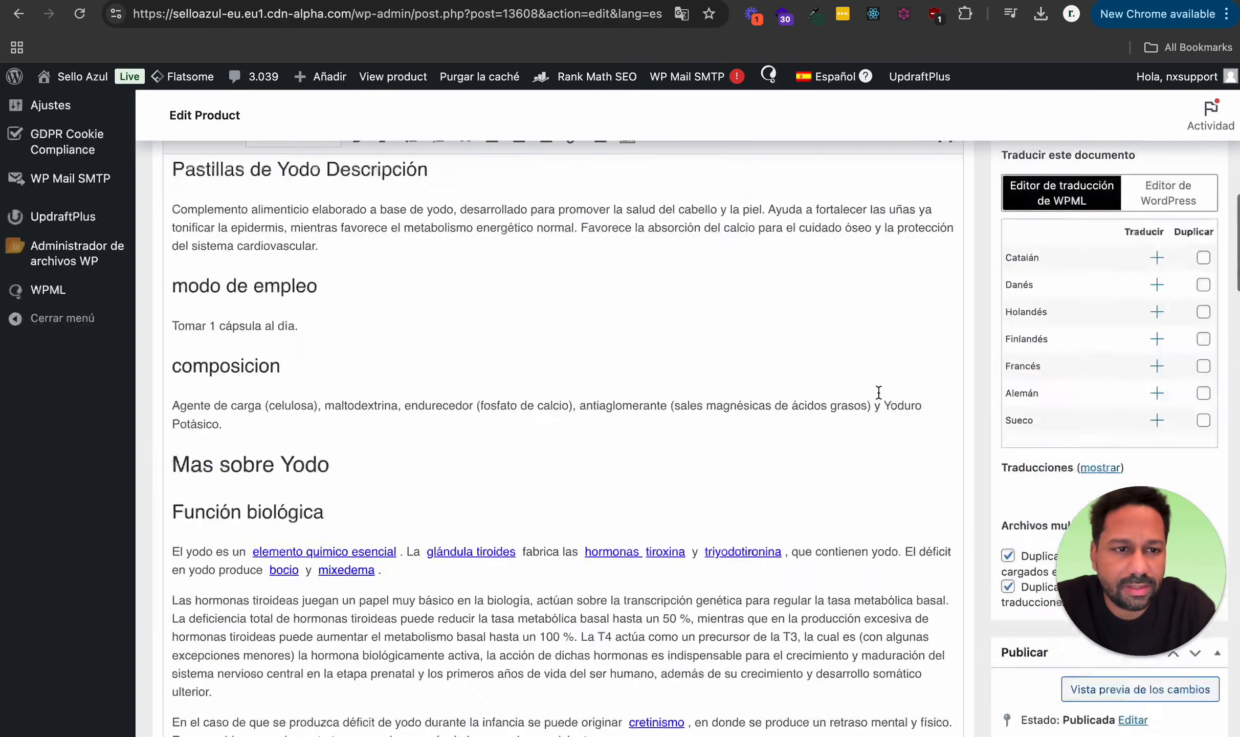
scroll(879, 390, "down", 2)
scroll(879, 398, "down", 20)
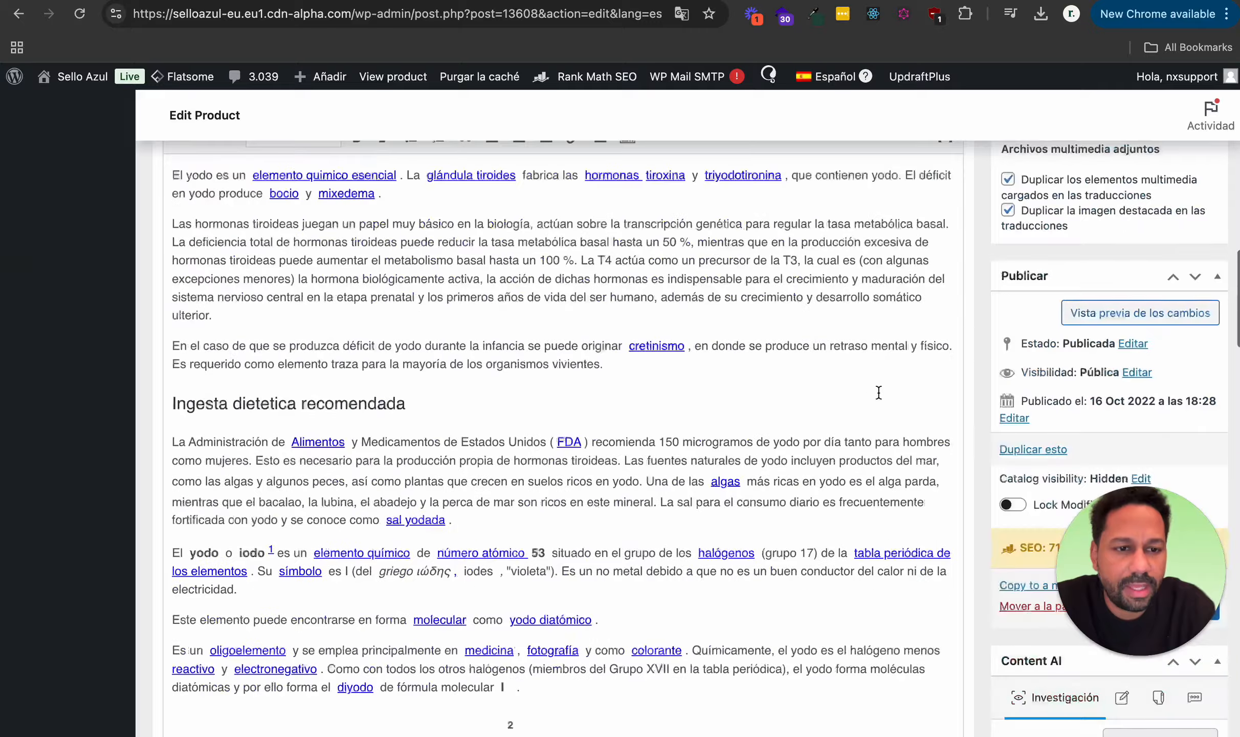
scroll(879, 397, "up", 12)
scroll(879, 395, "up", 10)
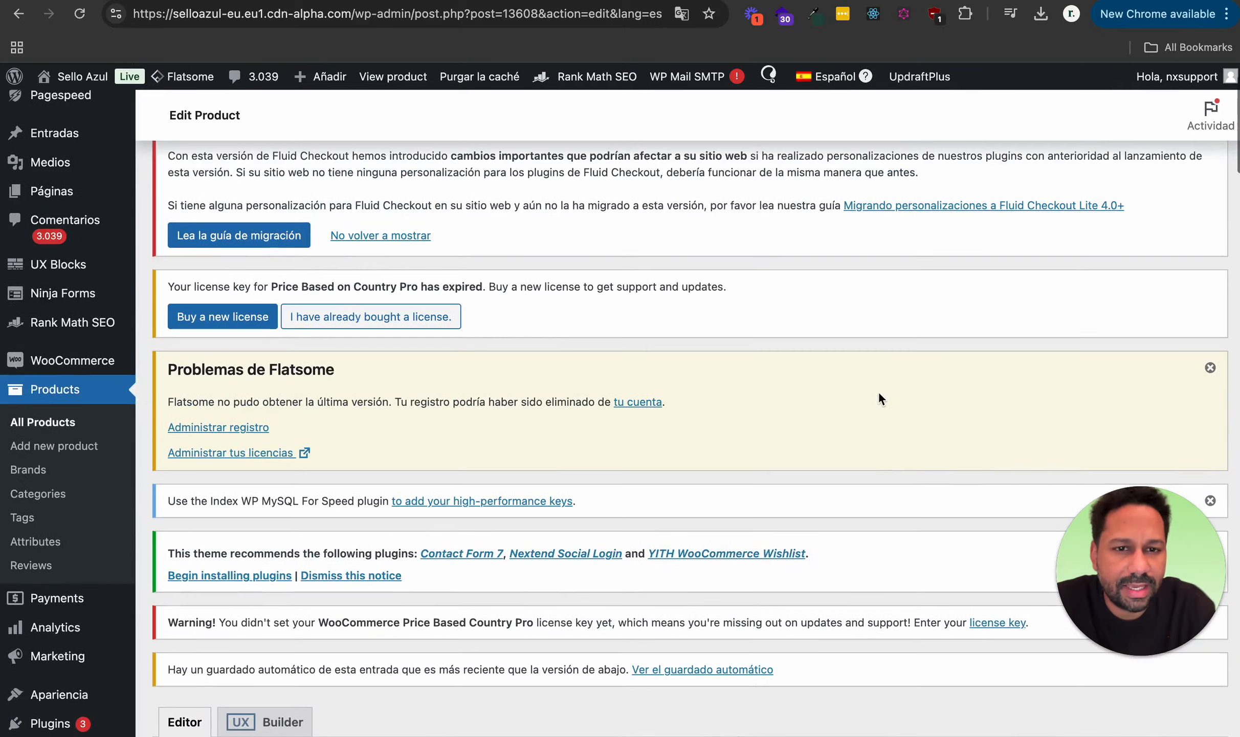
scroll(879, 393, "down", 15)
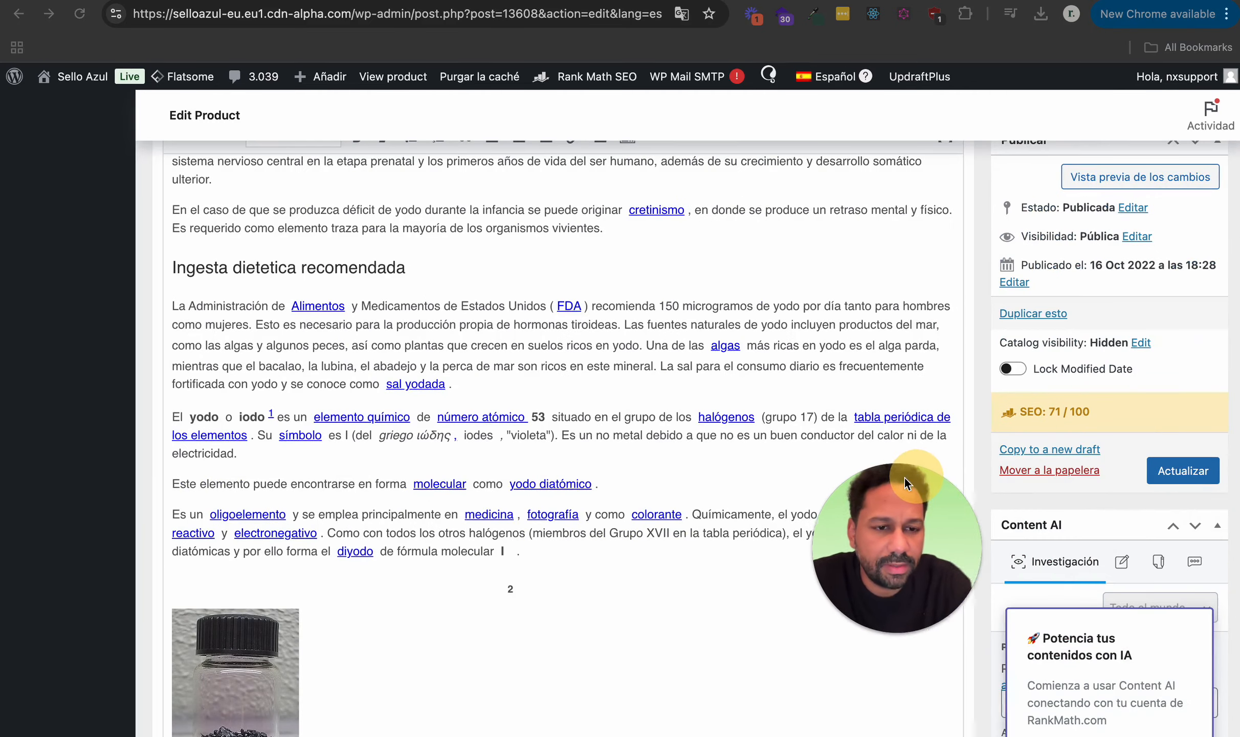
left_click(1202, 478)
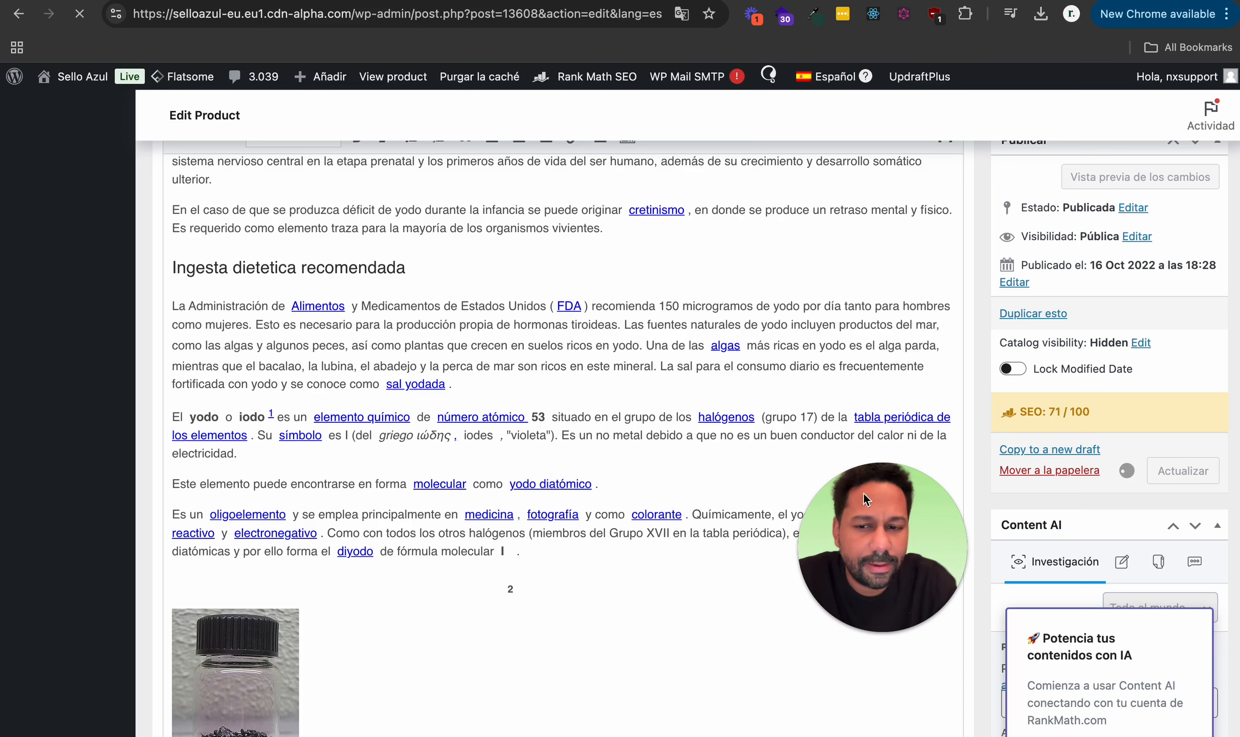
left_click_drag(882, 490, 1072, 366)
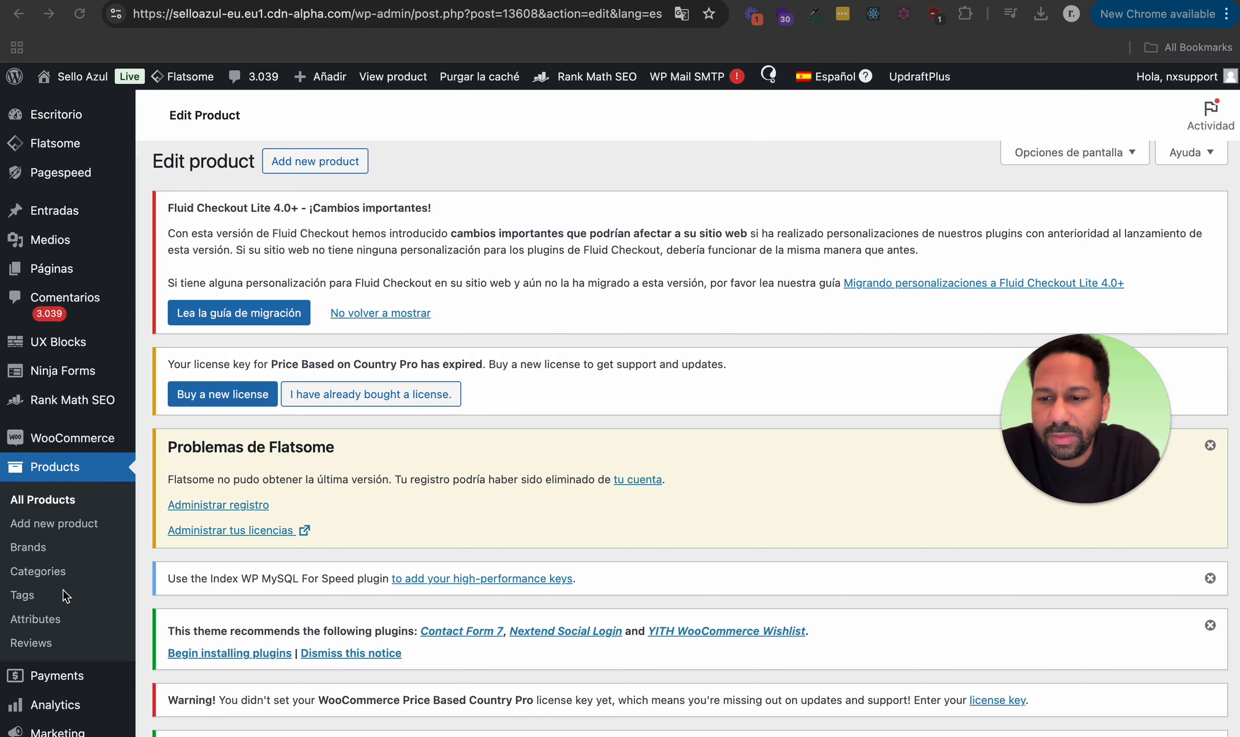
- Open the WooCommerce settings page
scroll(63, 589, "down", 2)
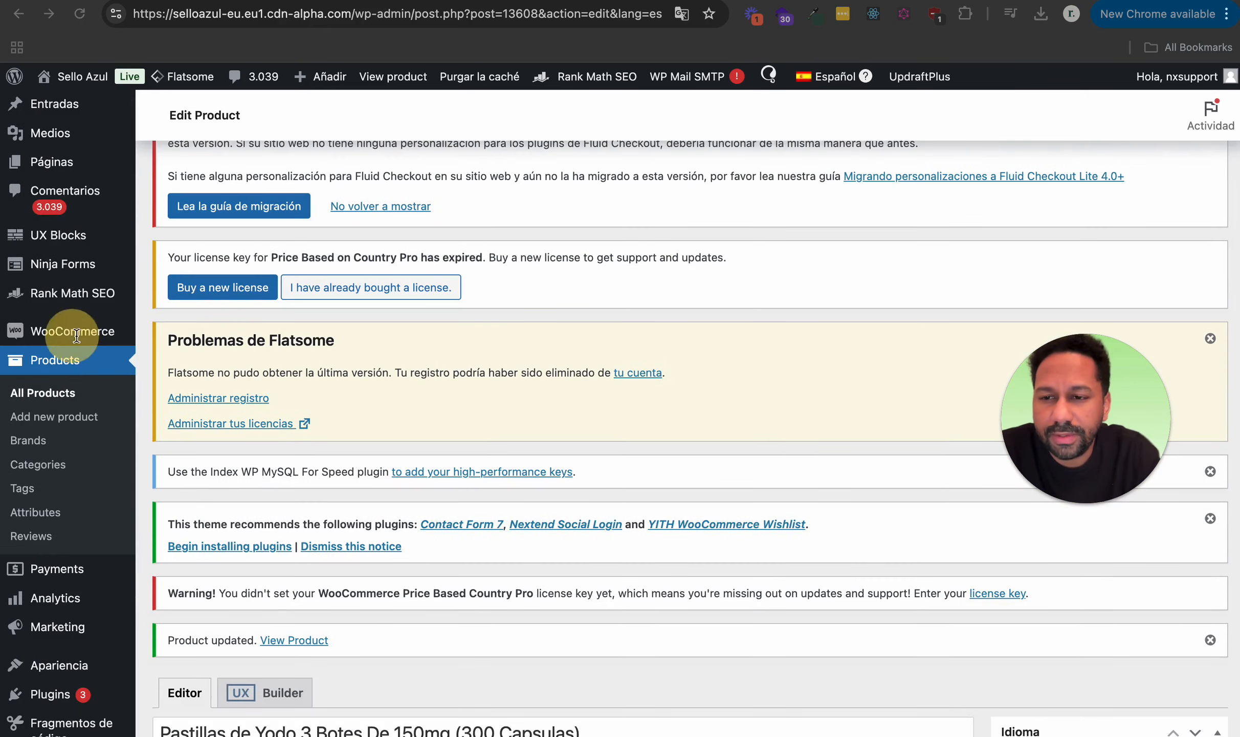
mouse_move(71, 333)
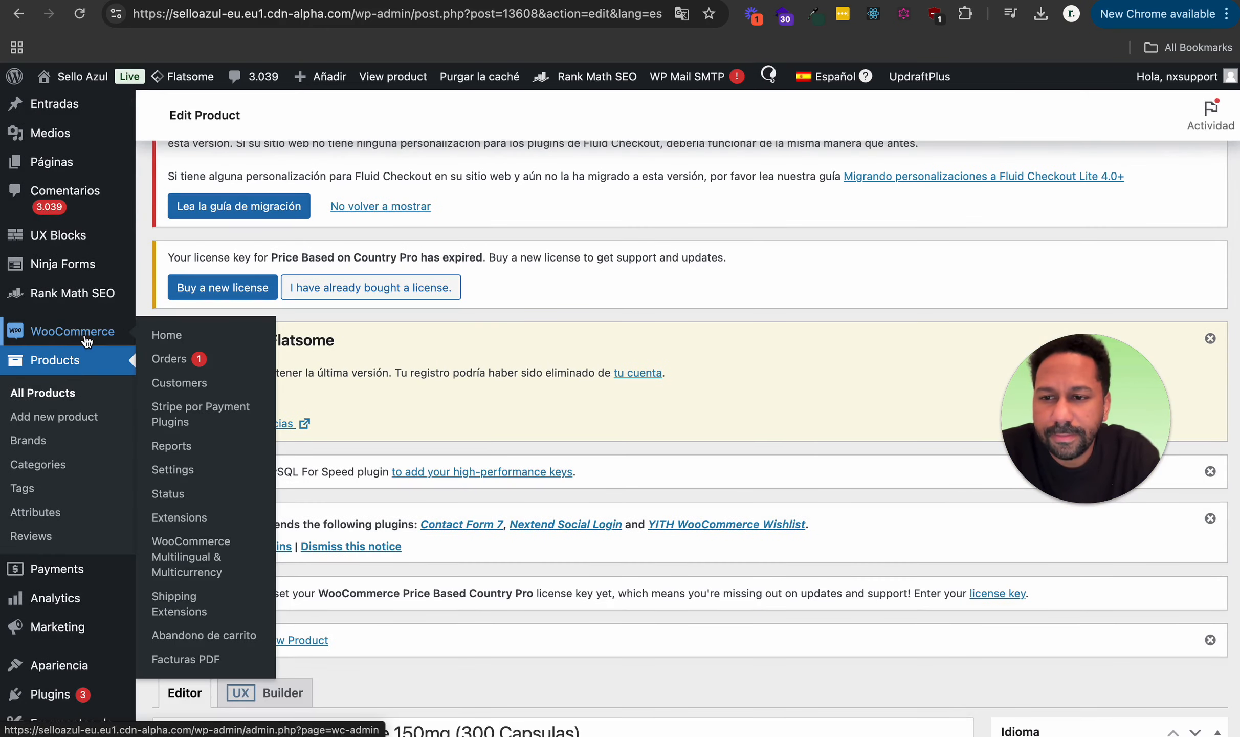
left_click(180, 476)
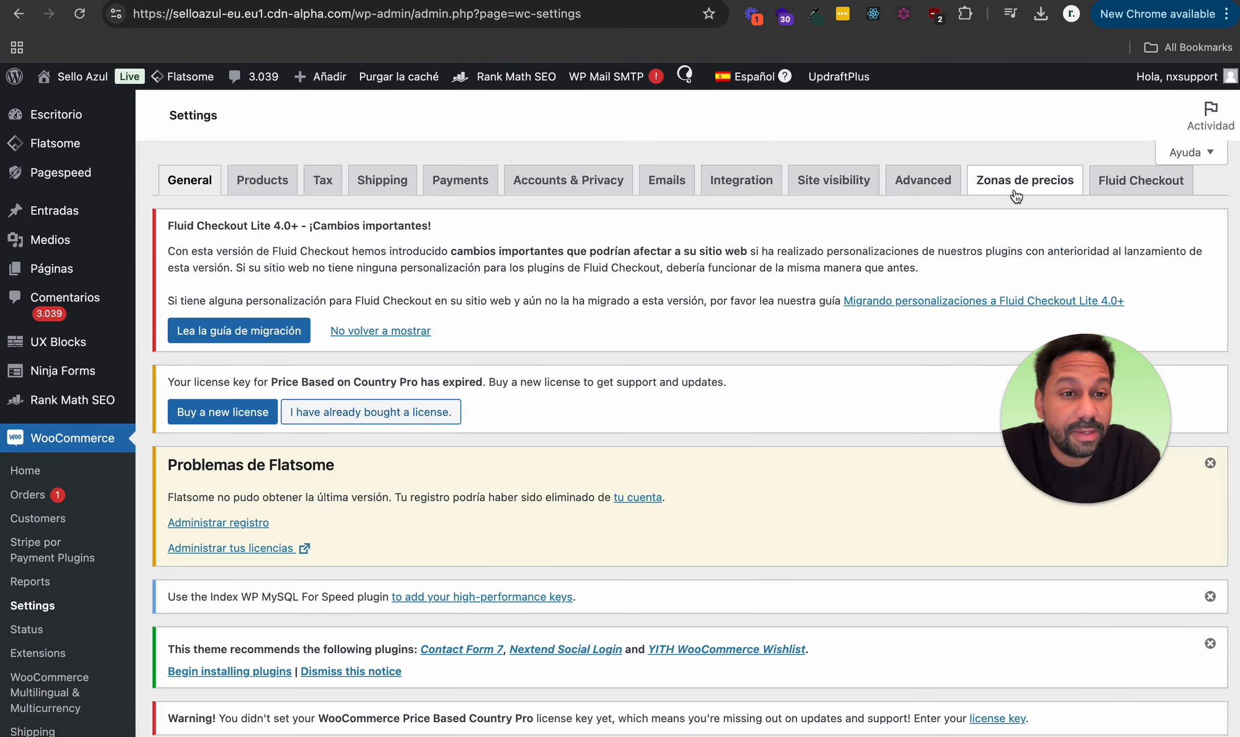
- Open the REST API section of WooCommerce's advanced settings
left_click(914, 192)
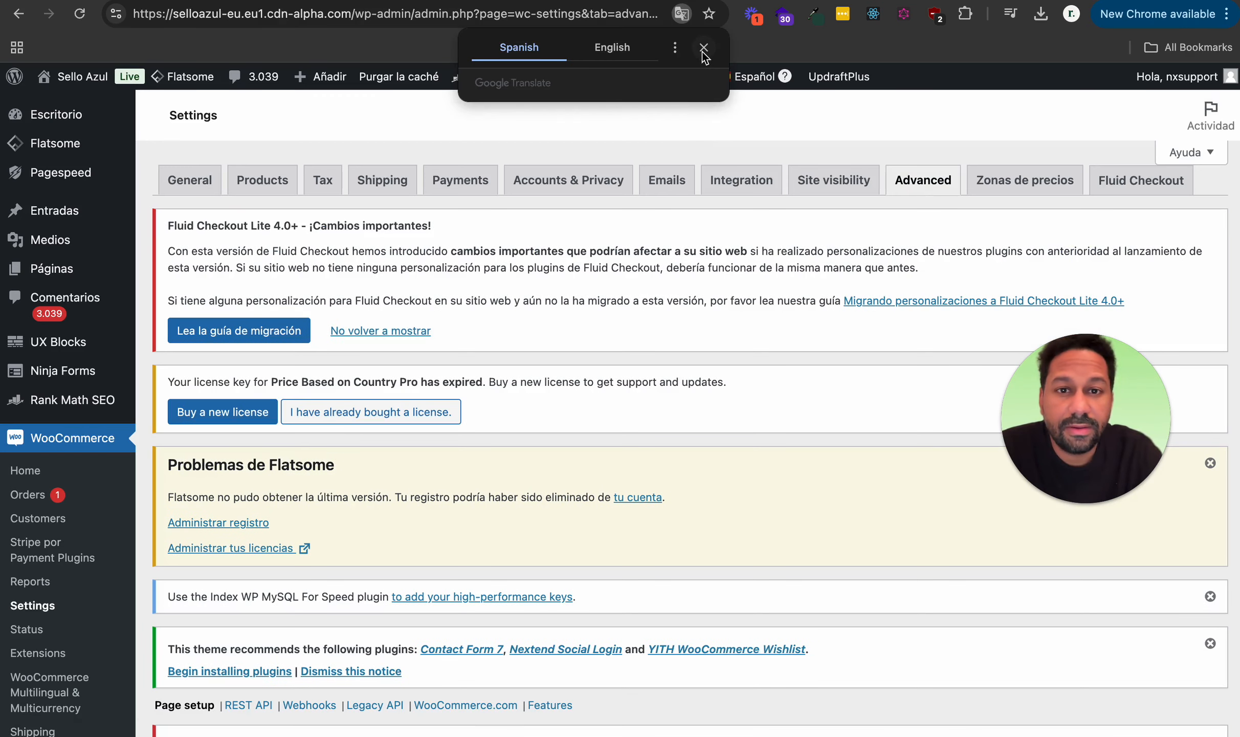
left_click(704, 48)
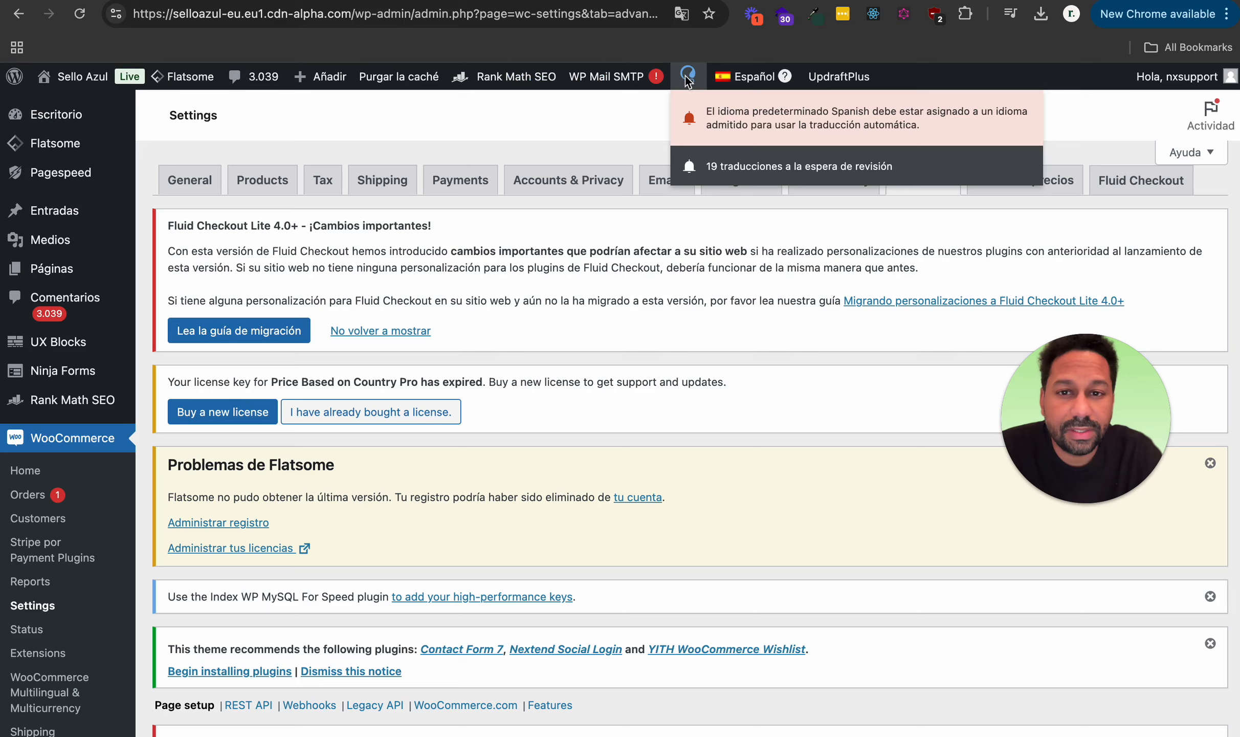
scroll(103, 578, "down", 20)
scroll(86, 572, "up", 5)
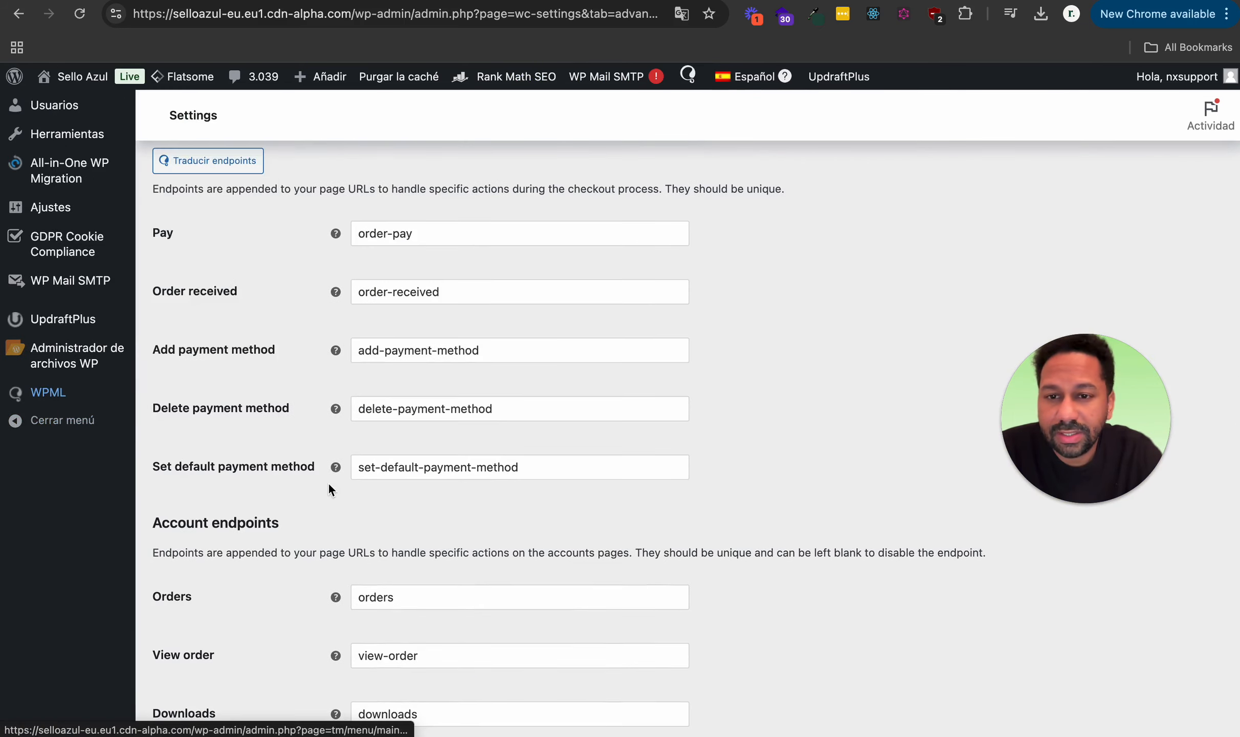
scroll(263, 451, "up", 20)
scroll(483, 526, "down", 15)
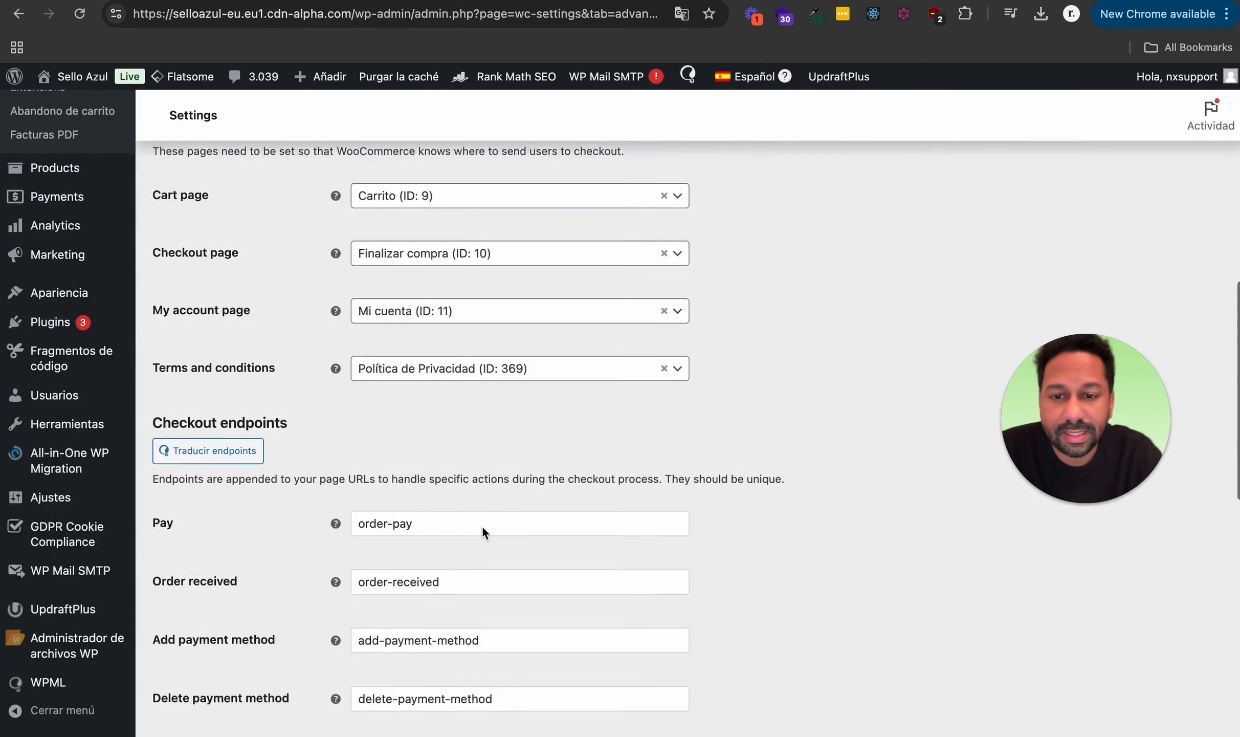
scroll(482, 526, "up", 8)
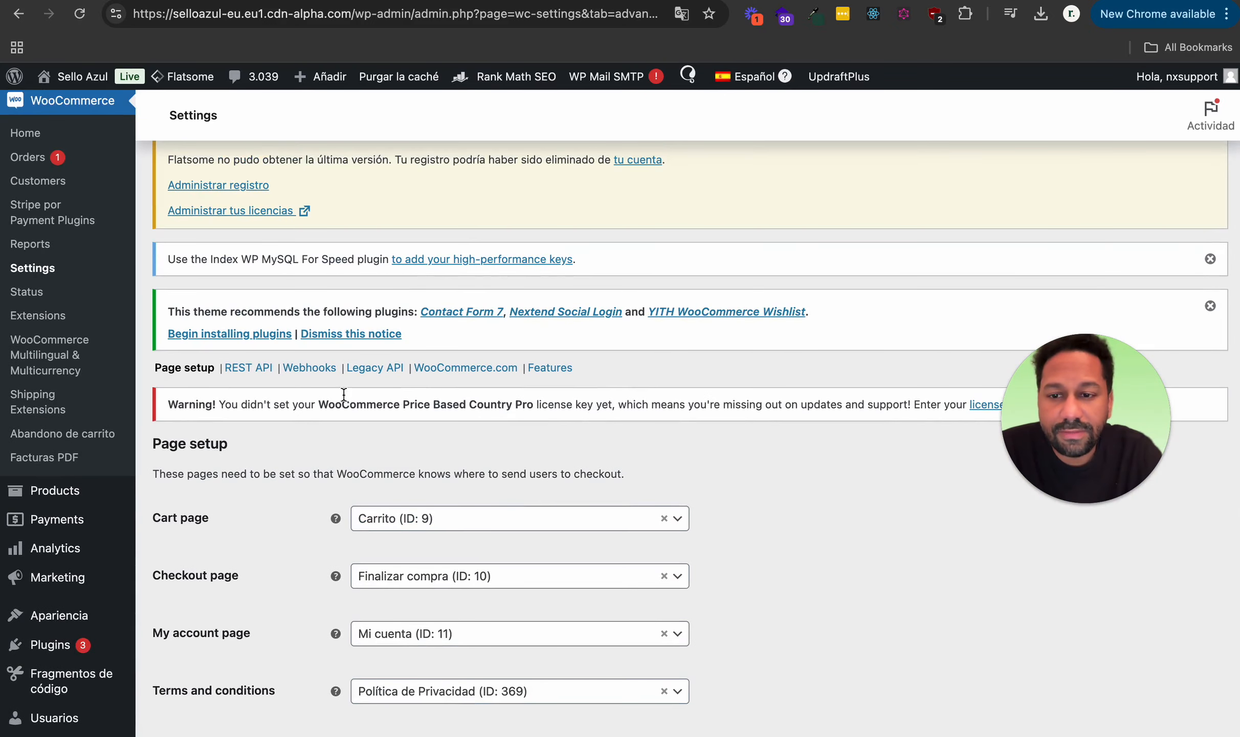
left_click(263, 369)
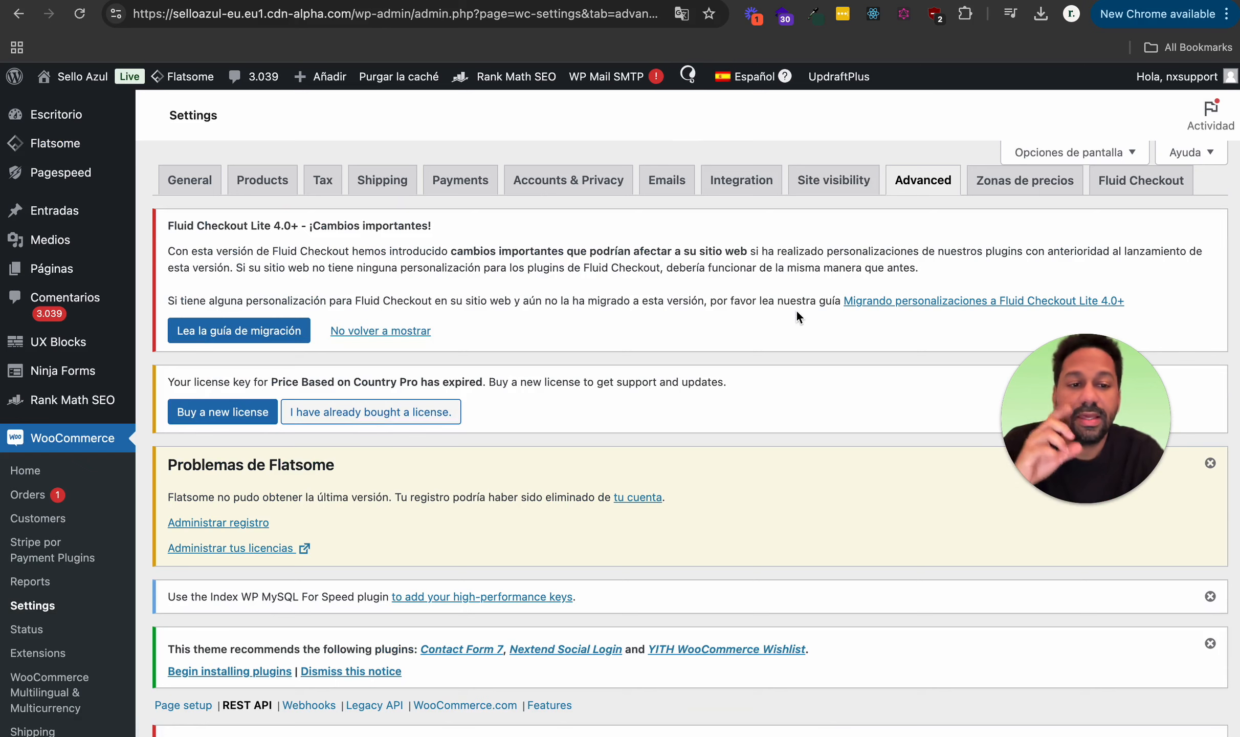
- Look over the existing REST API keys and start adding a new key
scroll(797, 314, "down", 10)
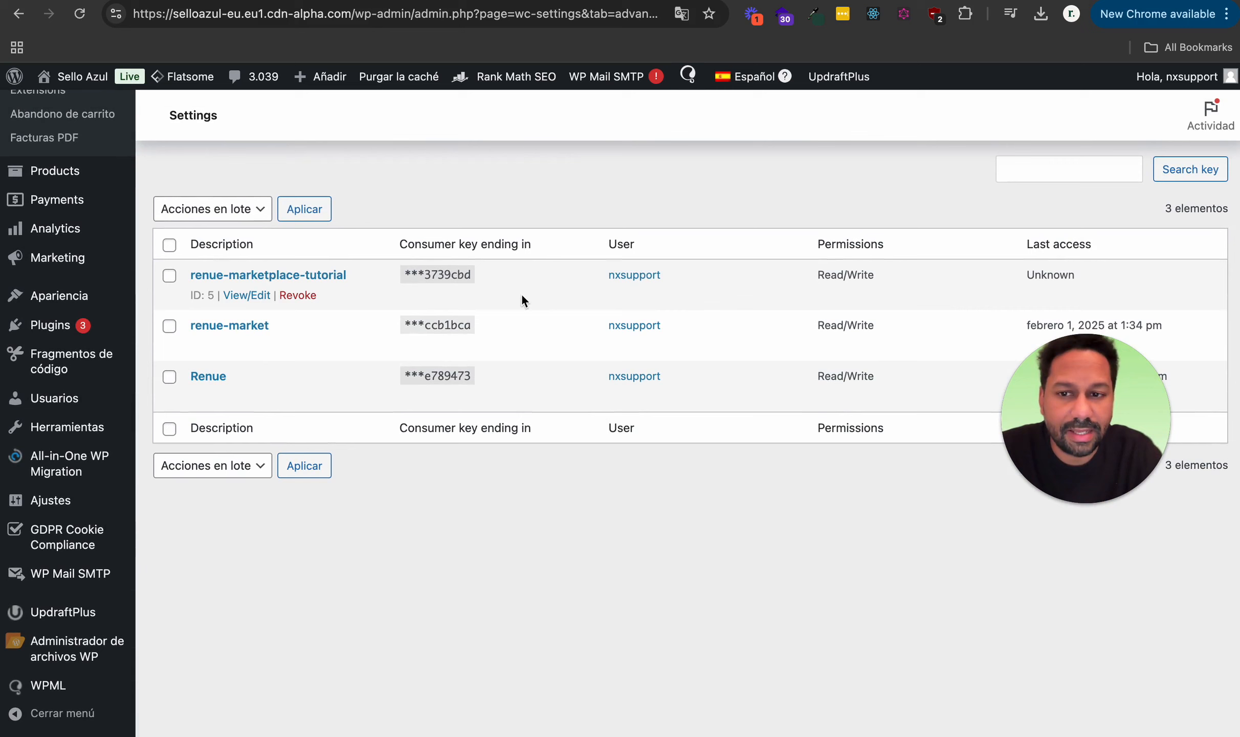
scroll(334, 302, "up", 3)
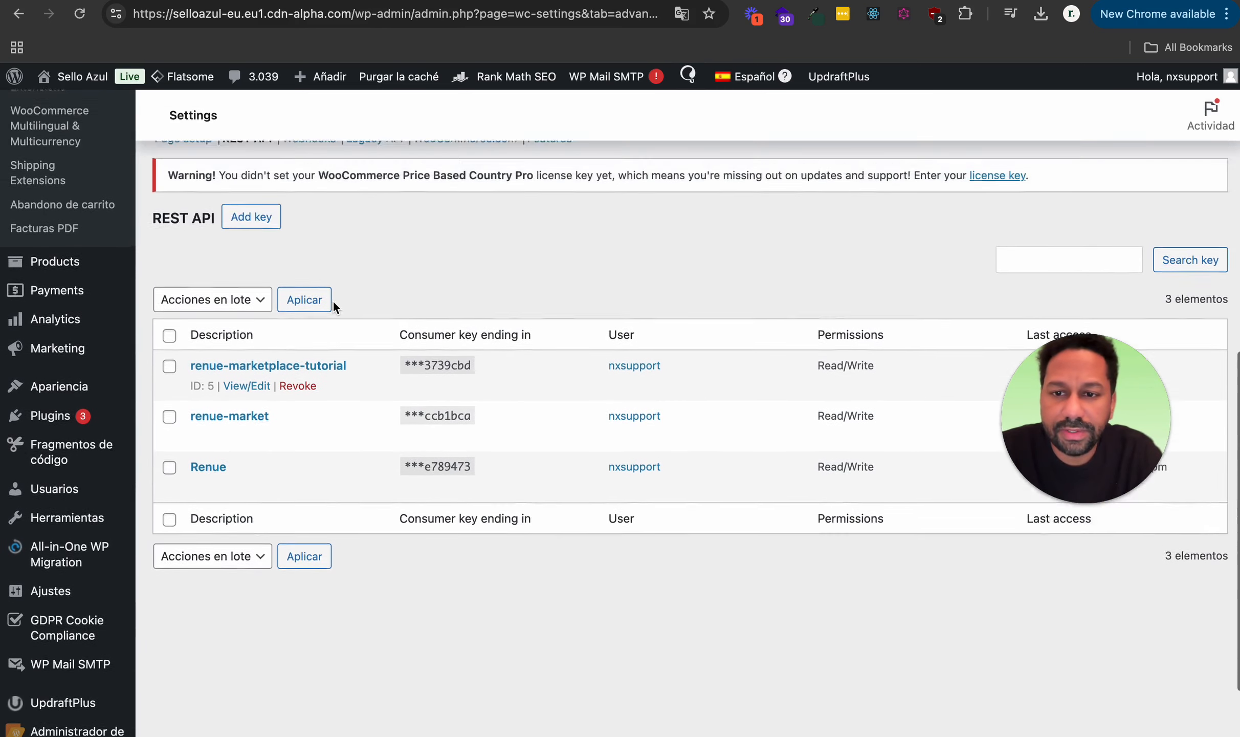
scroll(421, 298, "up", 2)
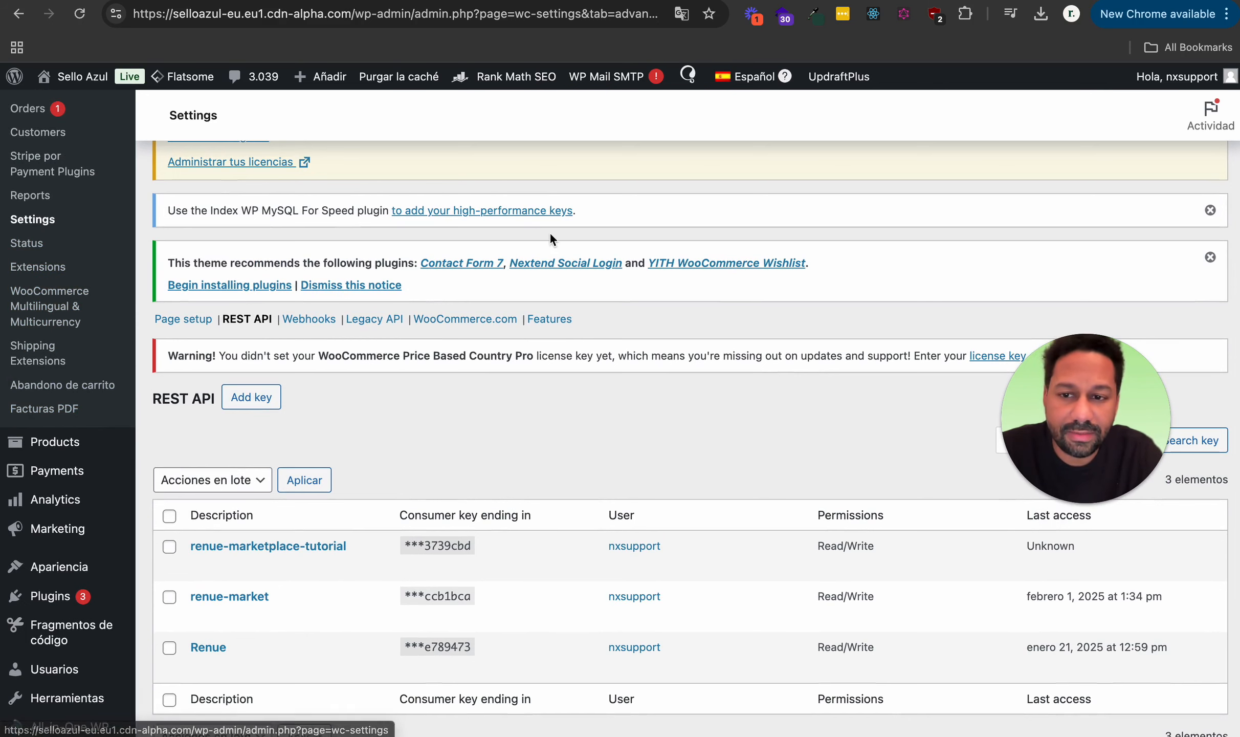
scroll(692, 364, "up", 4)
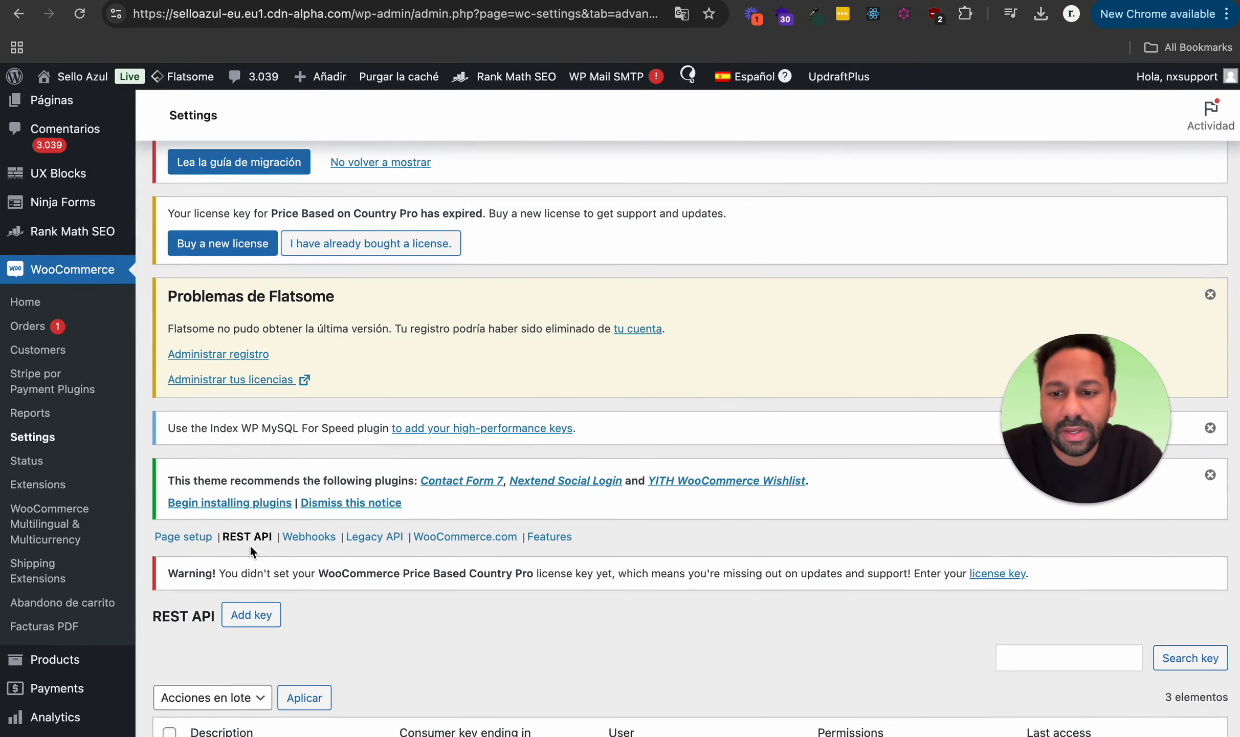
left_click(254, 622)
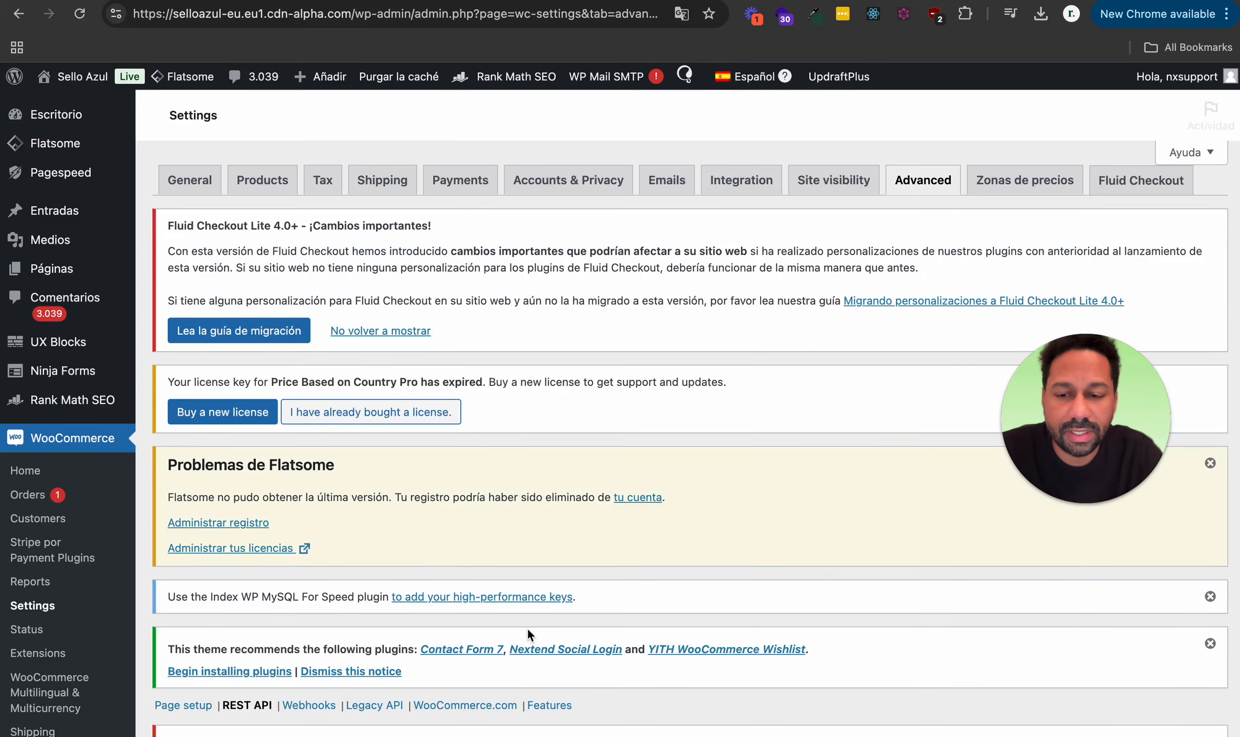
- Describe the new API key as renue-toturial and set its permissions to Read/Write
scroll(528, 629, "down", 8)
scroll(527, 626, "down", 2)
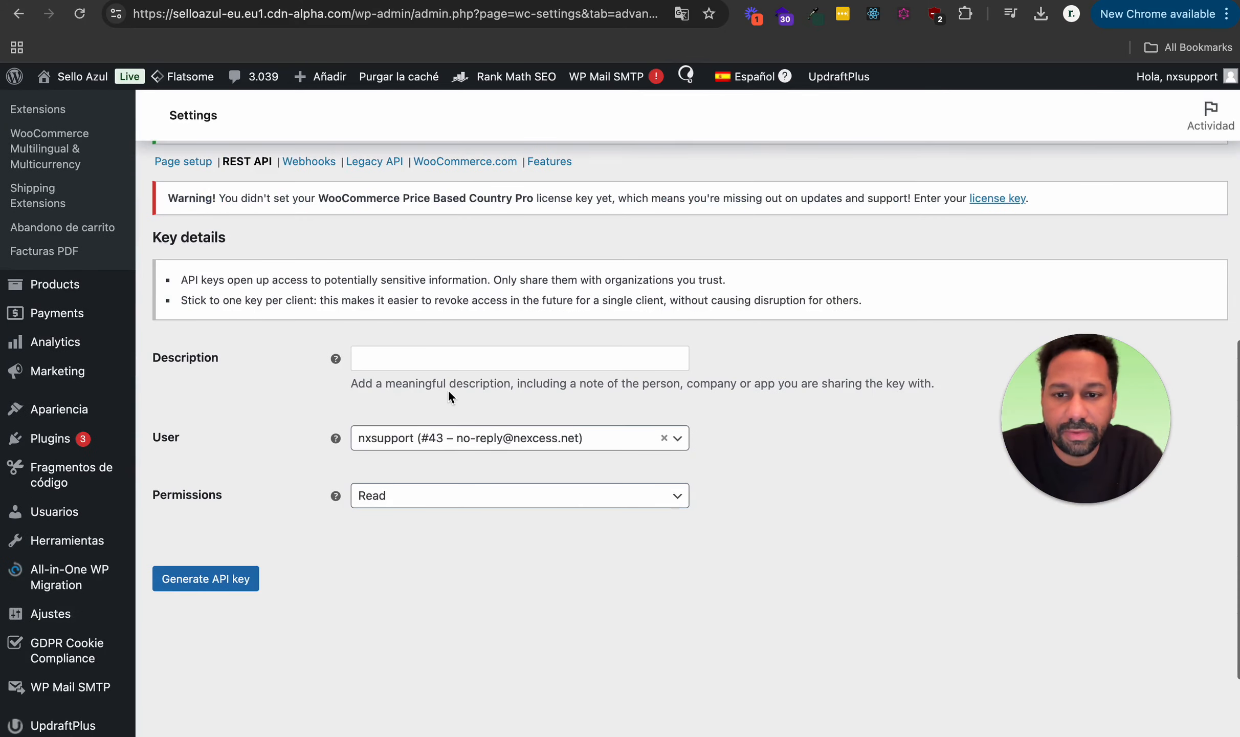
left_click(462, 351)
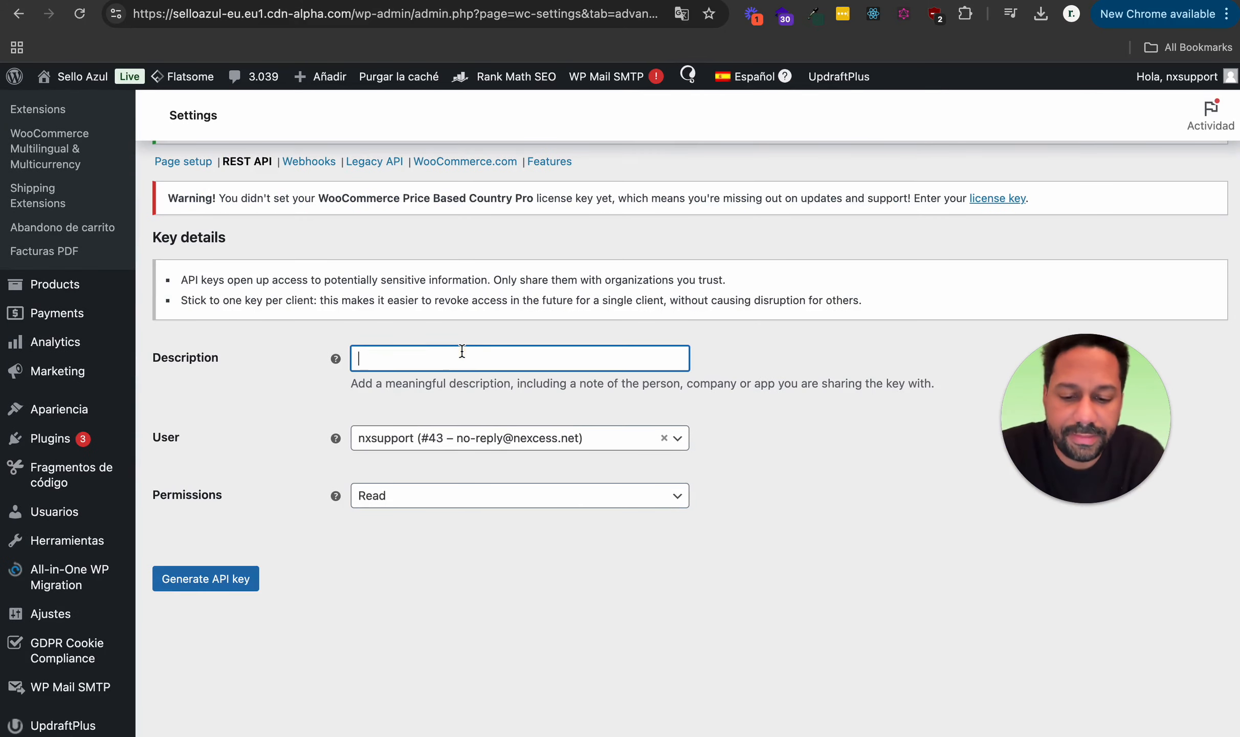
type("renue-")
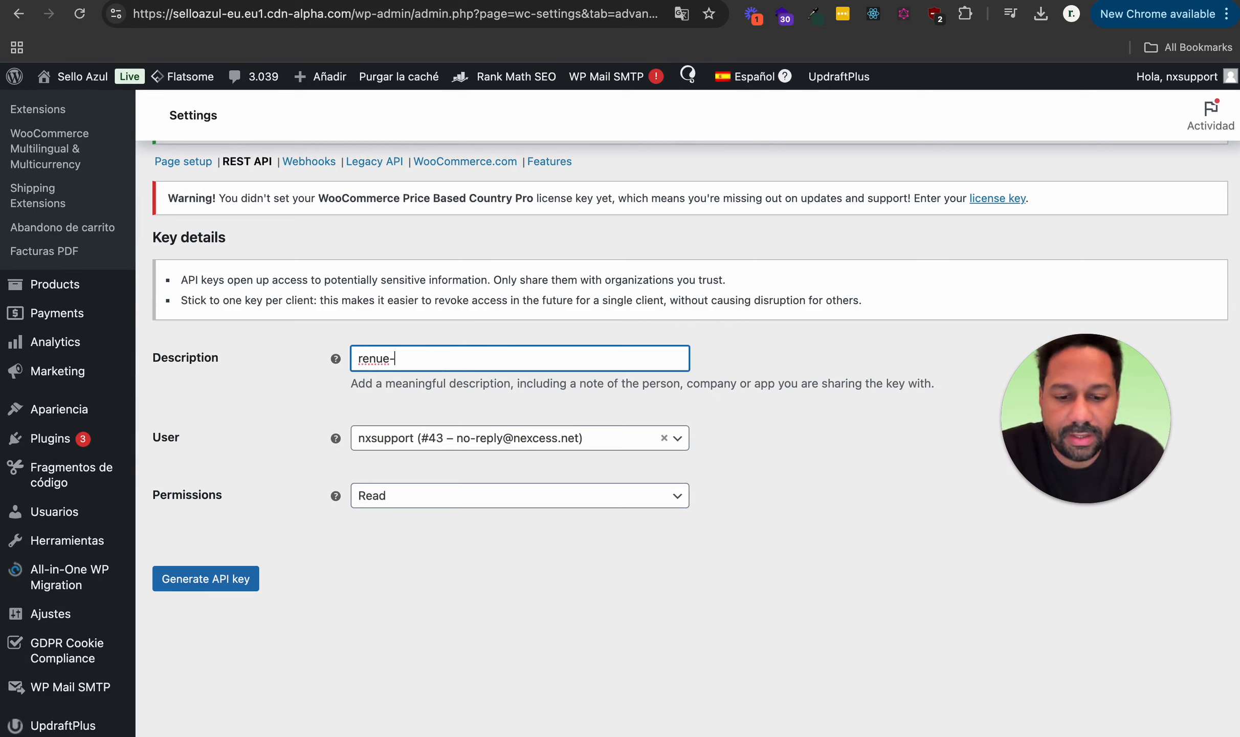
type("toturia")
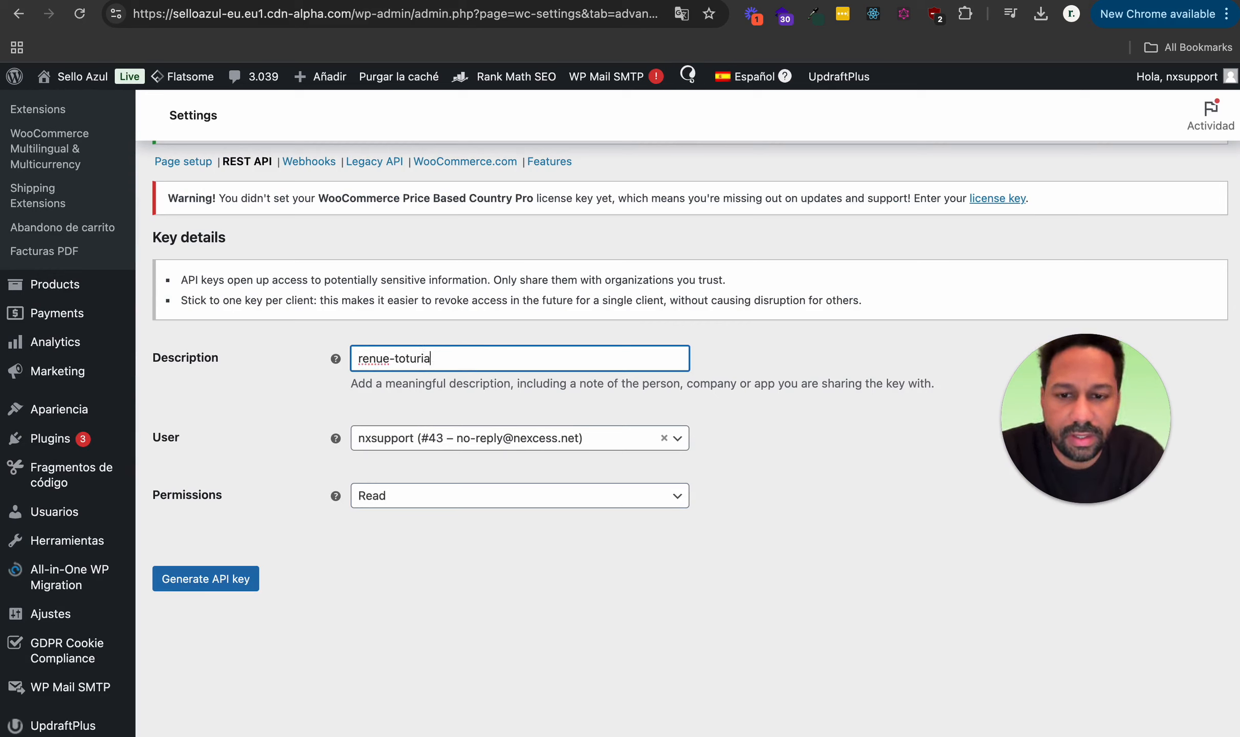
type("l")
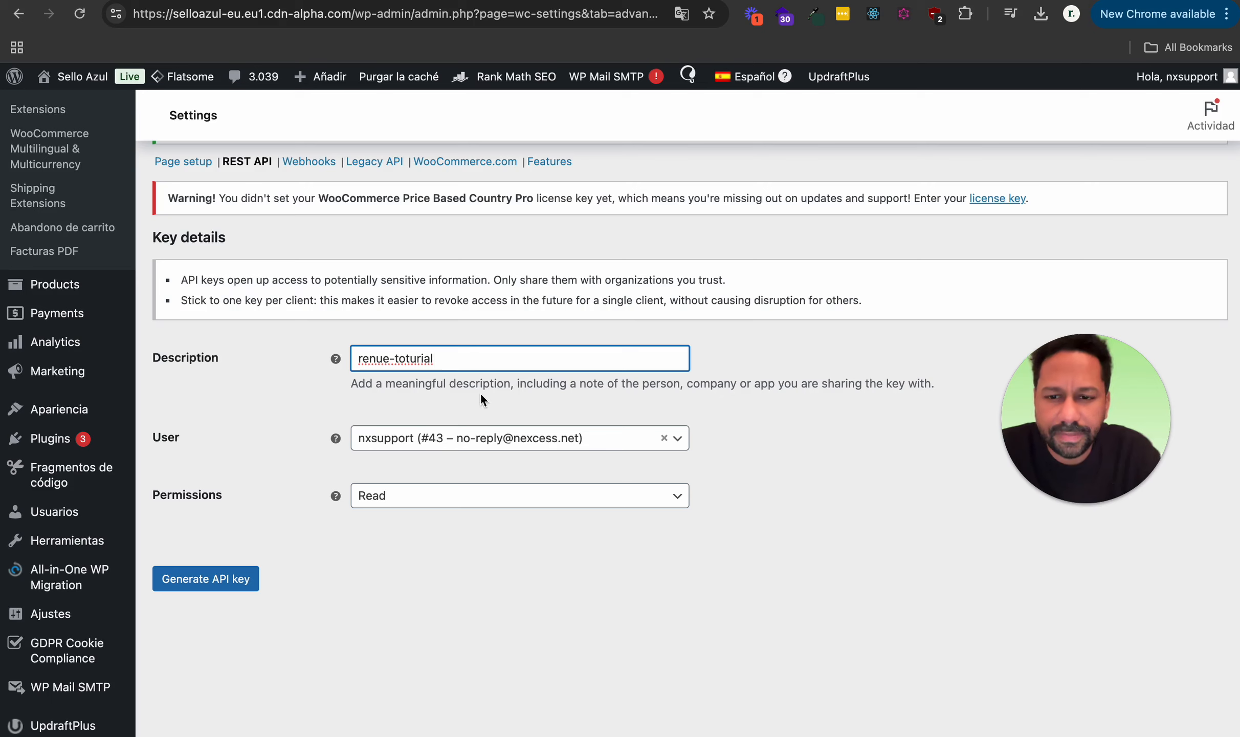
left_click(402, 496)
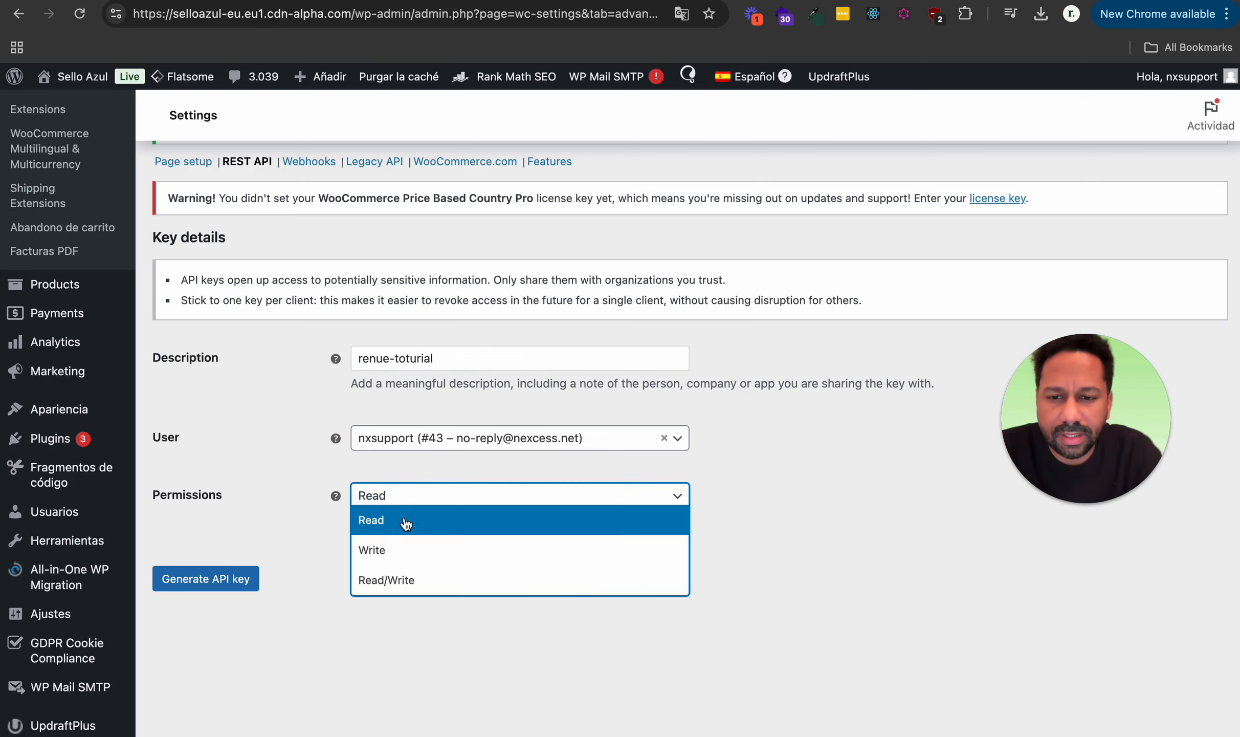
left_click(402, 580)
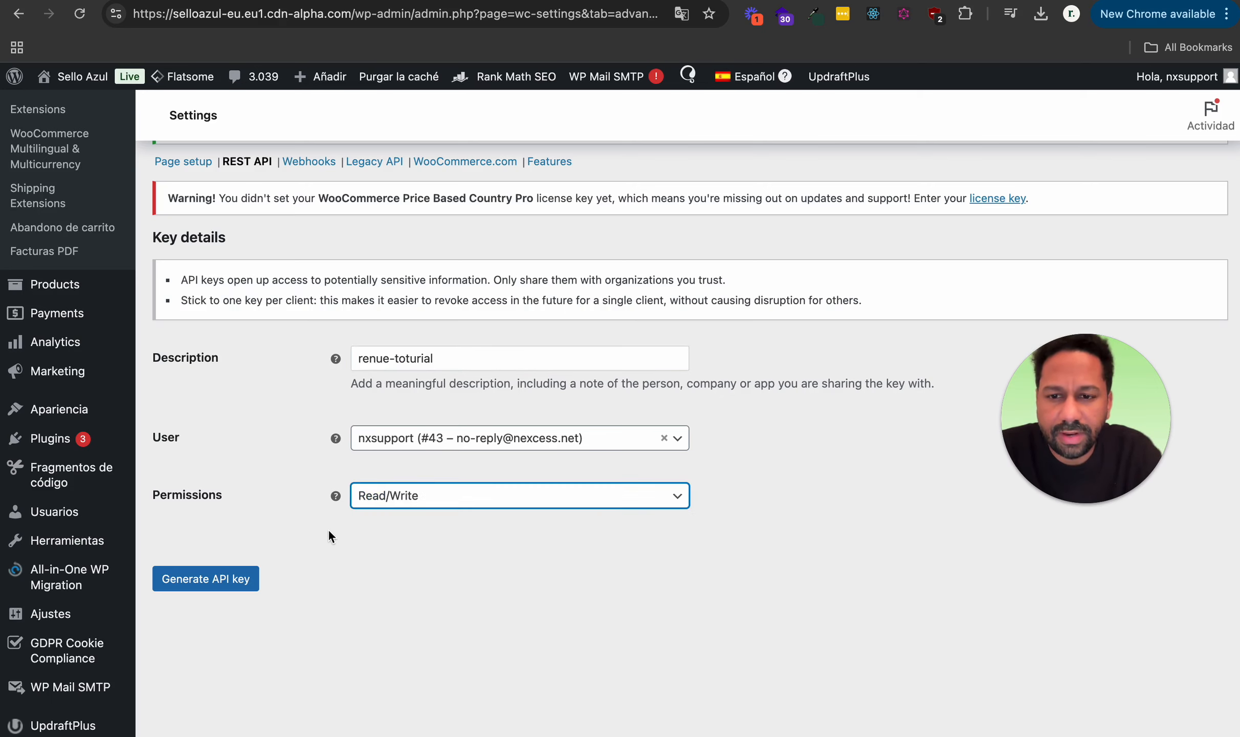
- Check the user assigned to the key, keep that selection and generate the API key
left_click(578, 445)
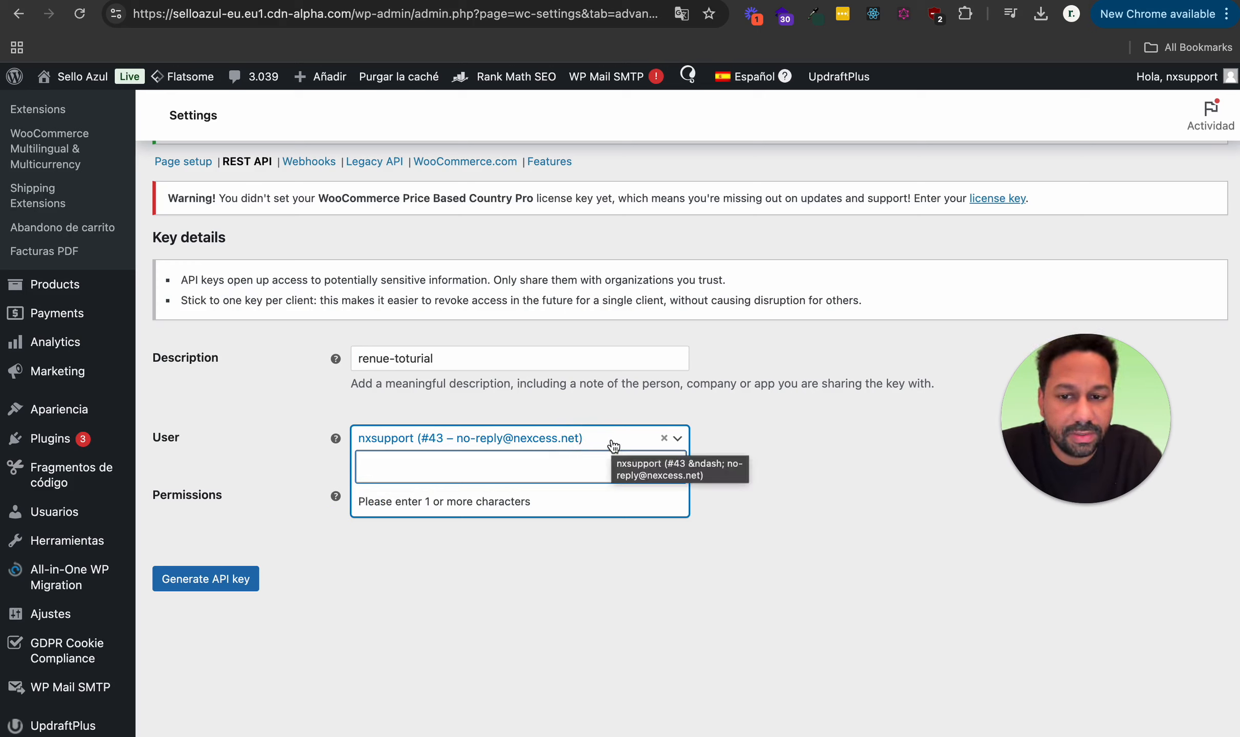
left_click(799, 458)
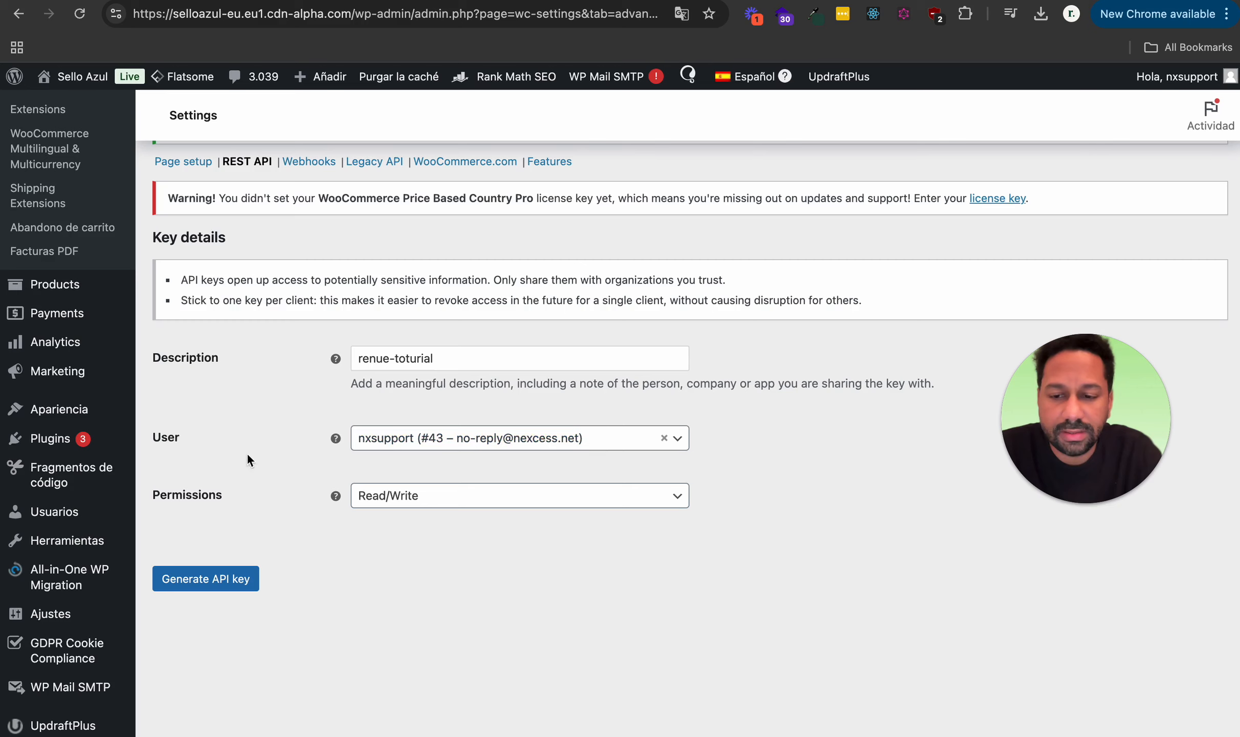
left_click(219, 583)
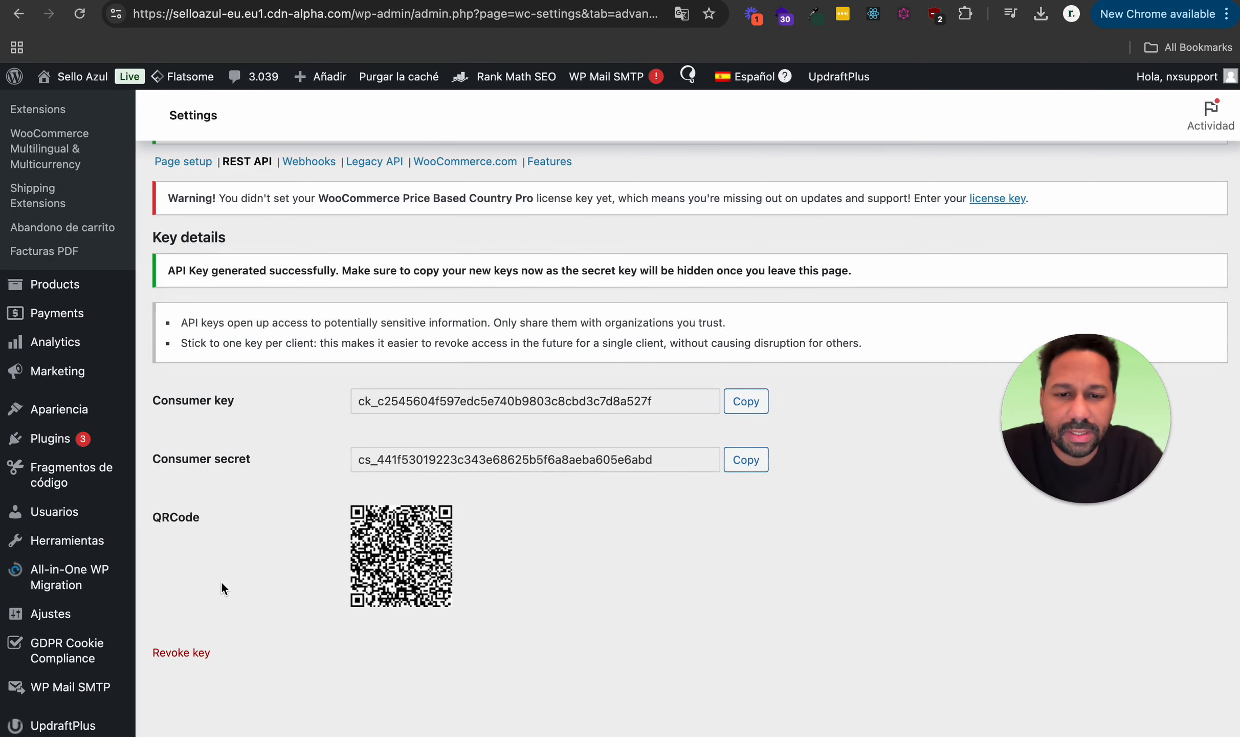
- Switch to the renue dashboard and open its WooCommerce product import page
key("ctrl+Left")
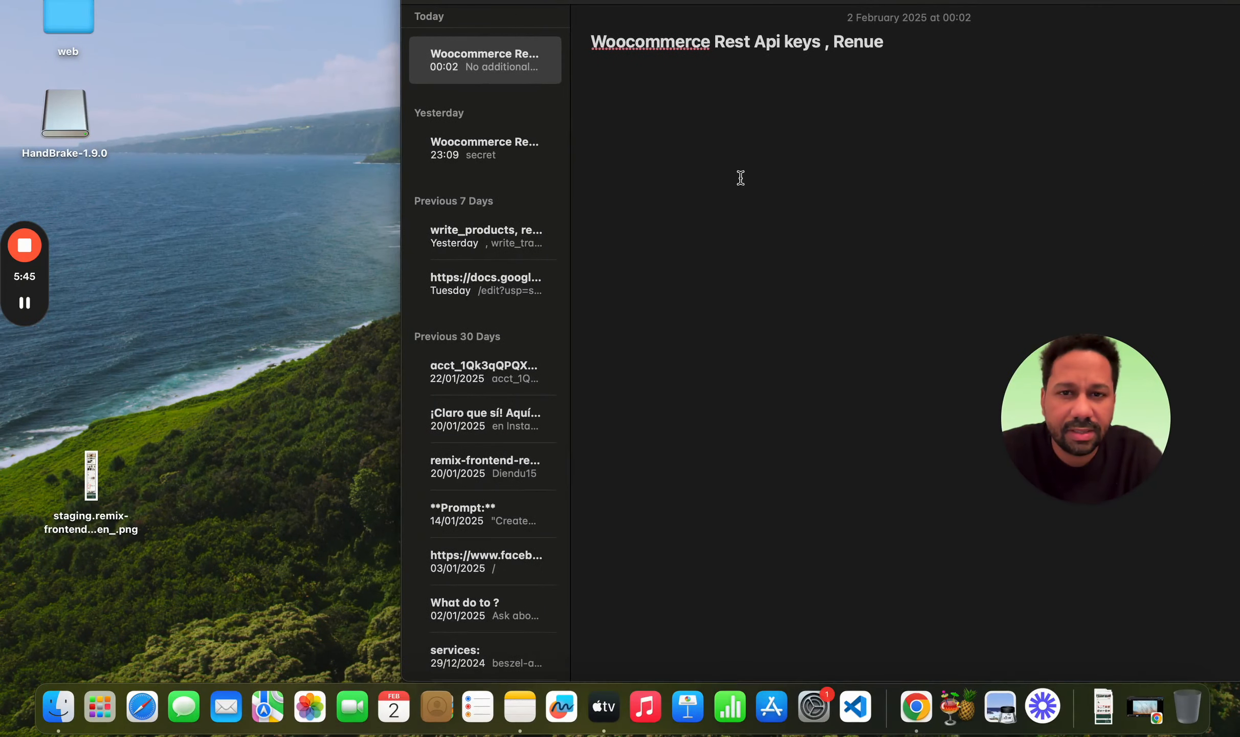
key("ctrl+Right")
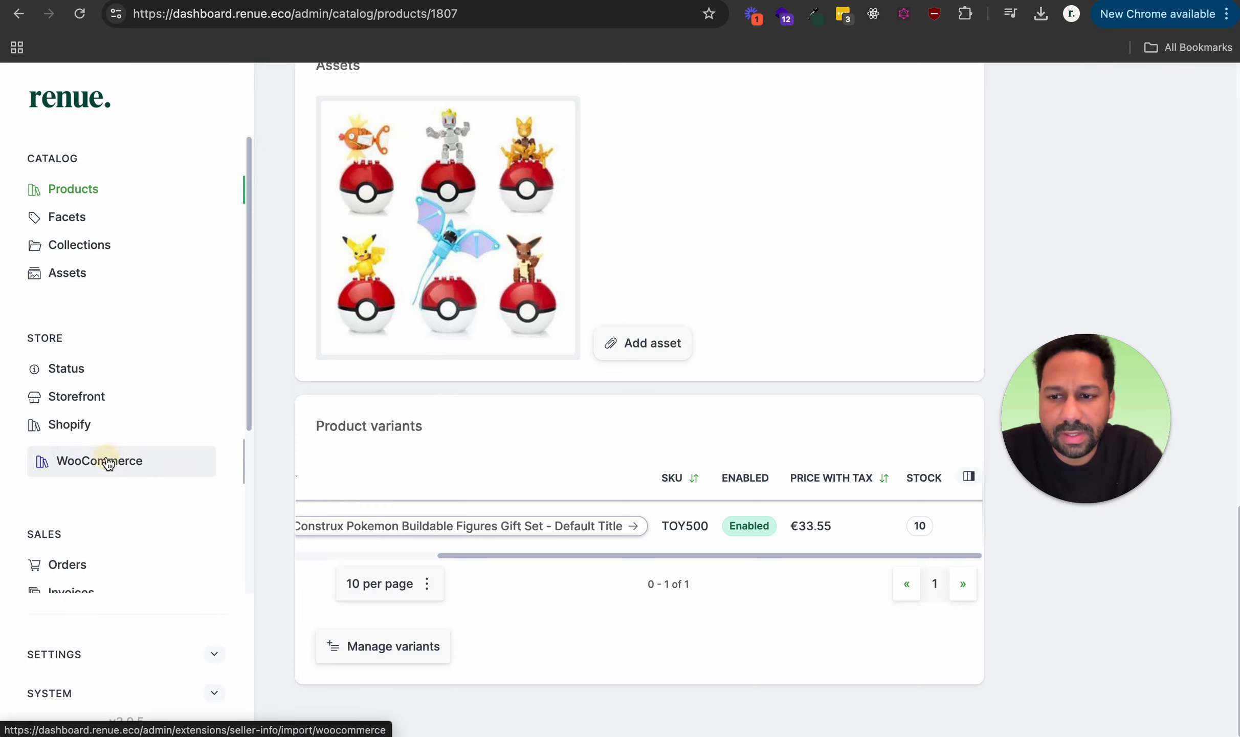
left_click(106, 454)
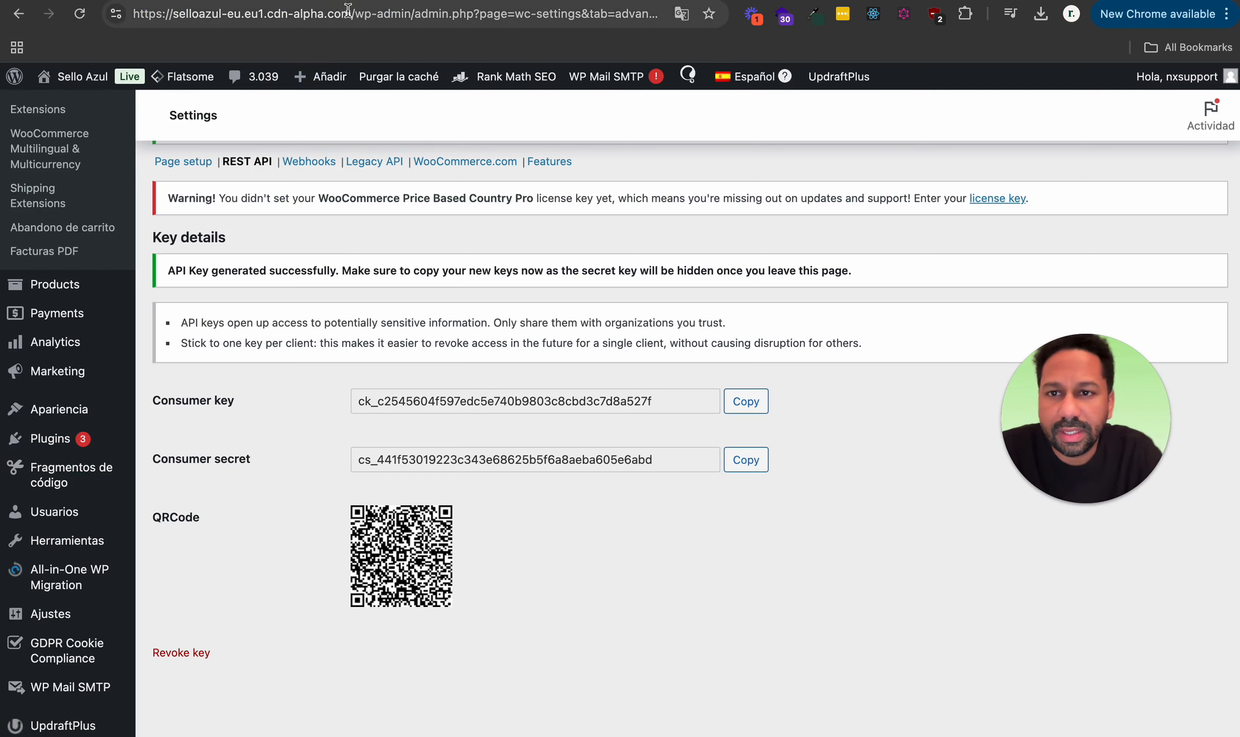
left_click(348, 10)
left_click(352, 17)
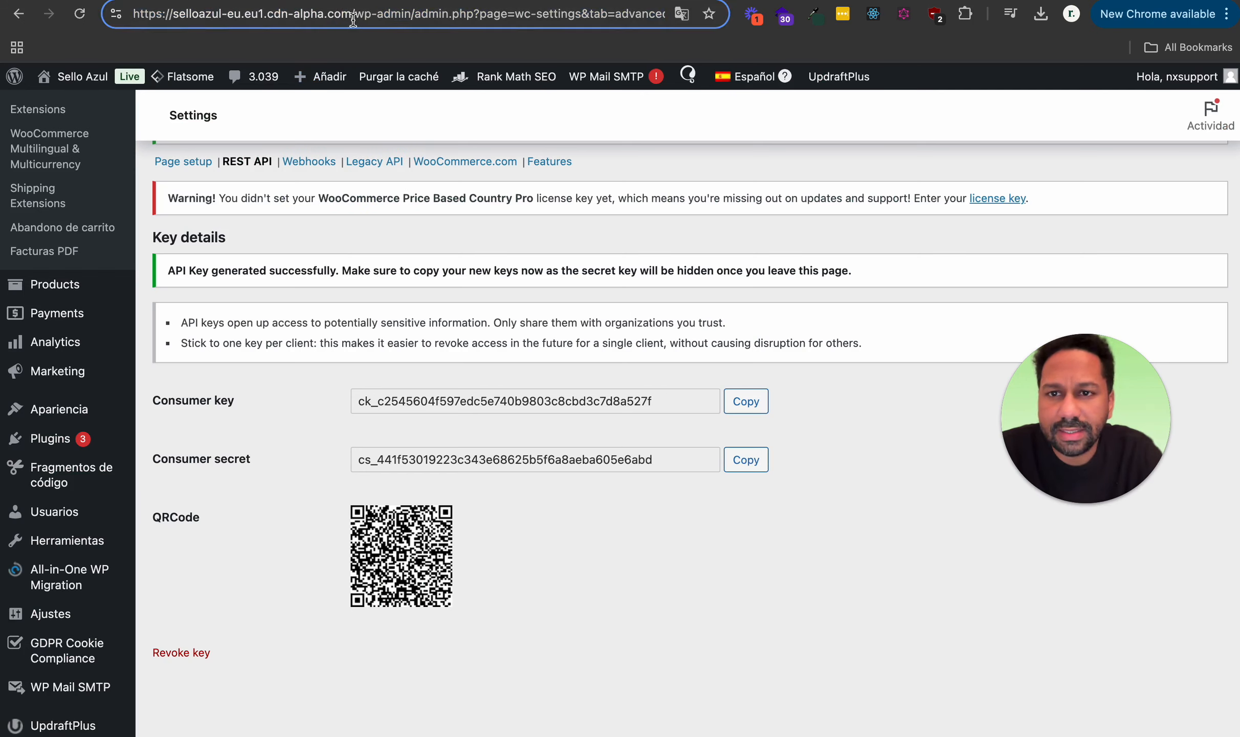
left_click_drag(352, 15, 134, 14)
key("super+c")
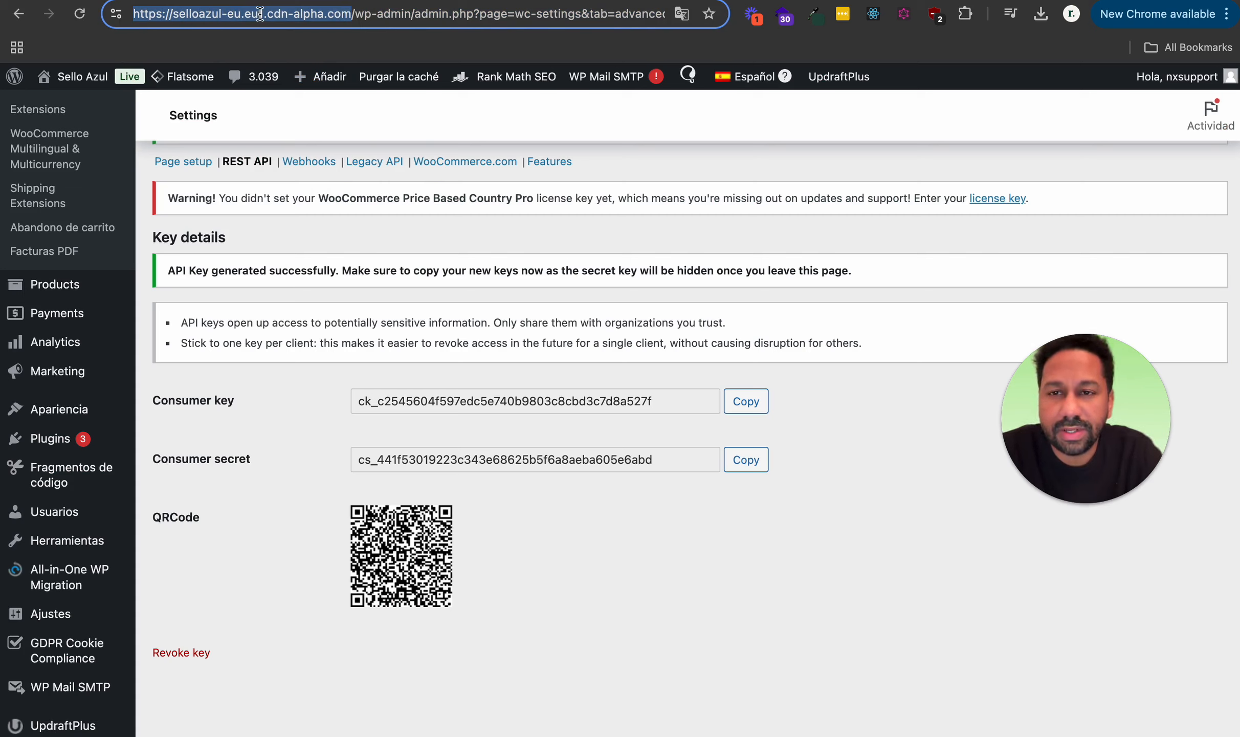
left_click(261, 1)
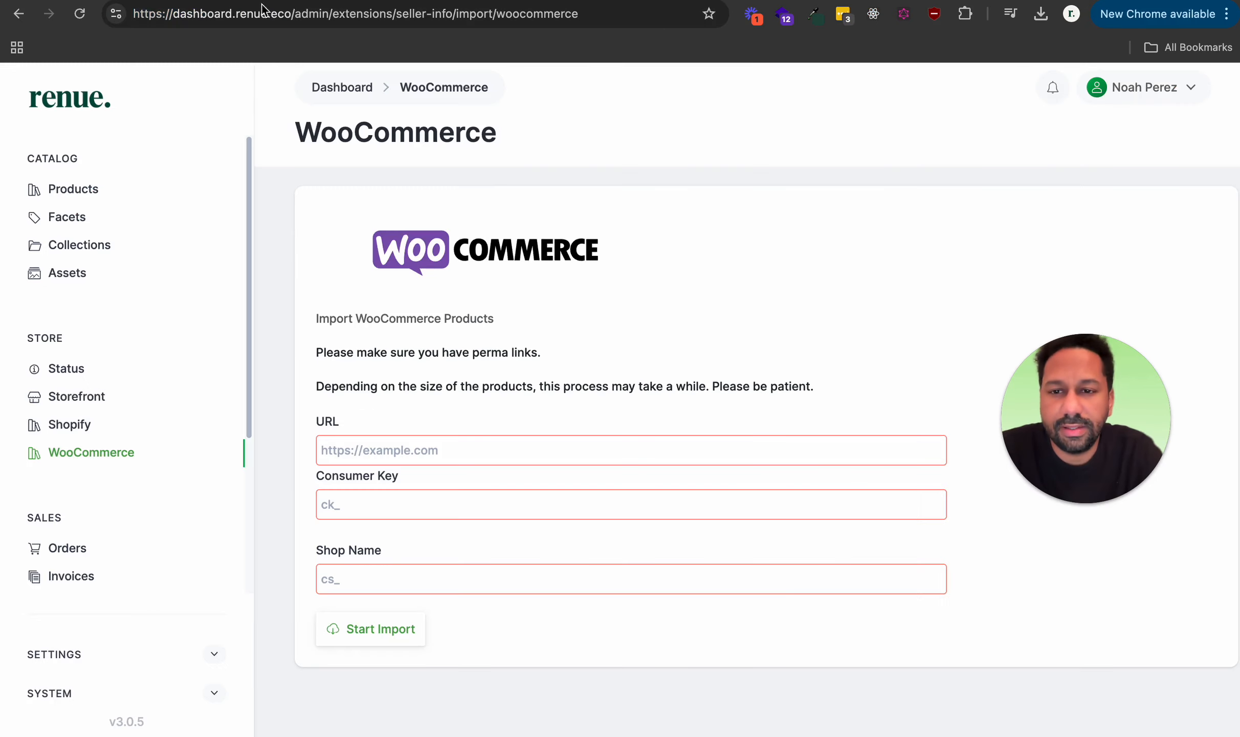
left_click(429, 451)
key("super+v")
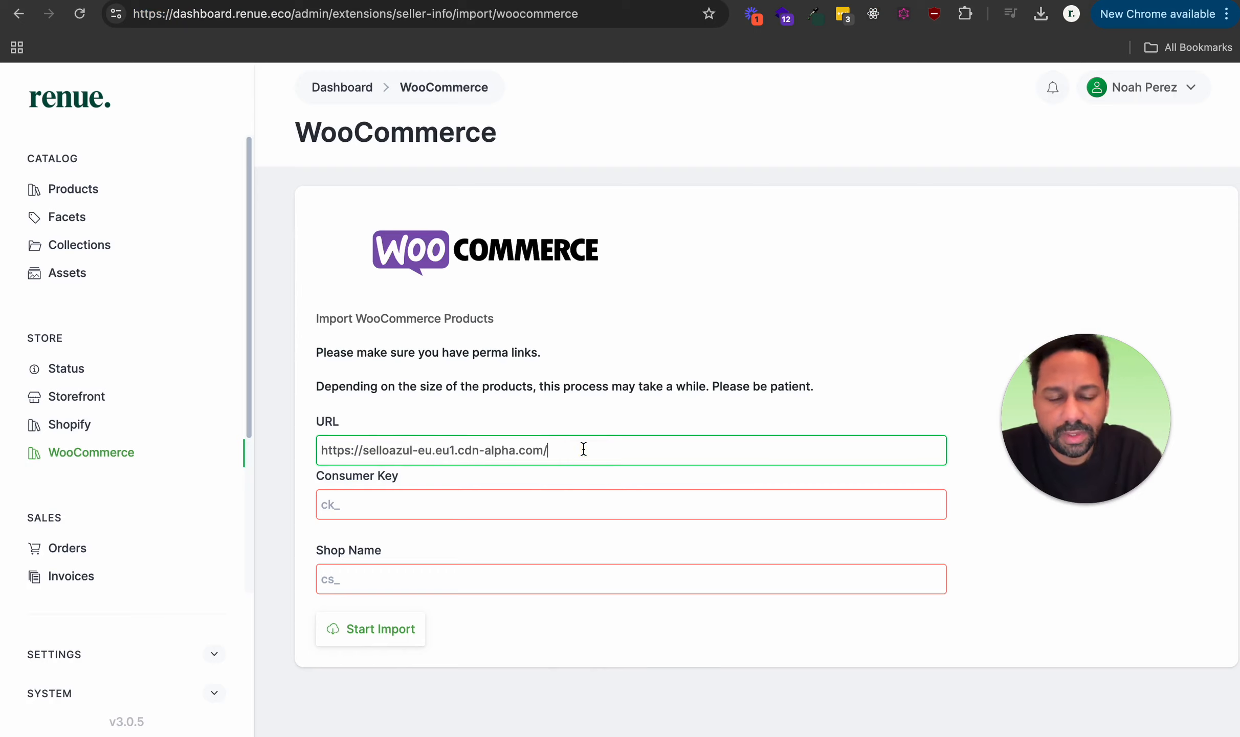
key("BackSpace")
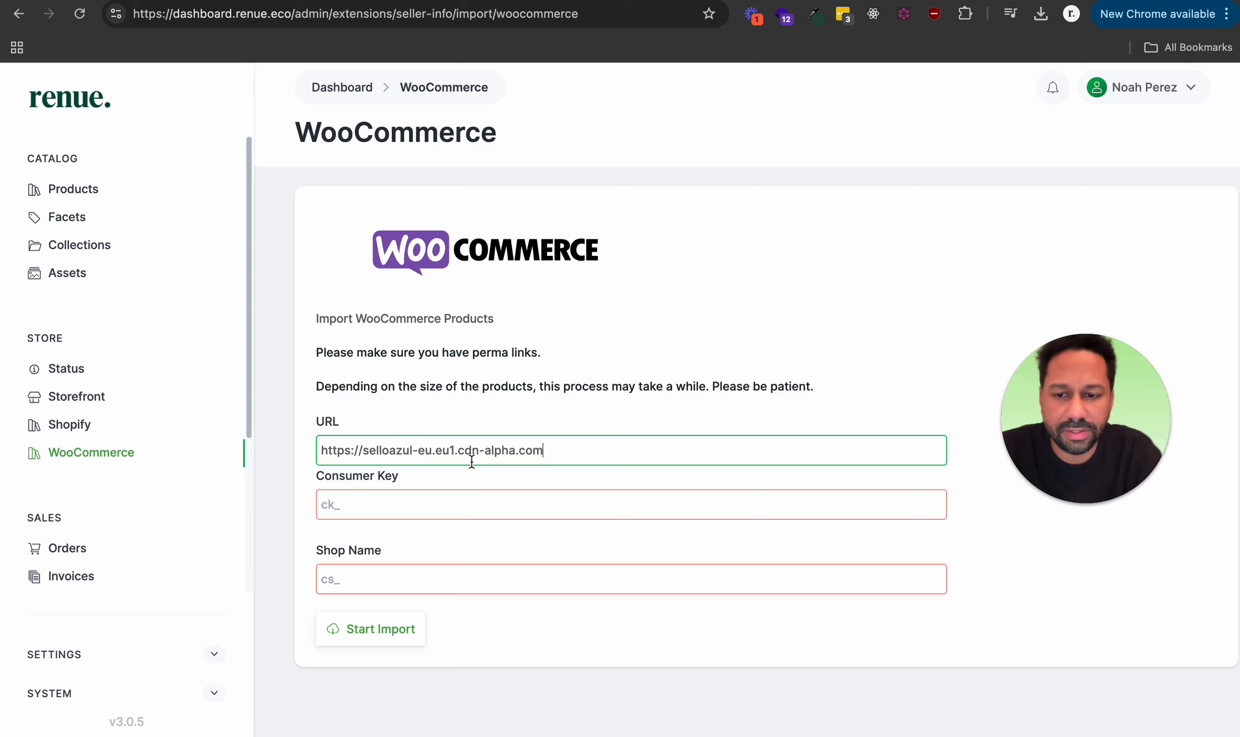
- Copy the generated consumer key from the store's WordPress admin and paste it into the Consumer Key field of renue's import form
left_click(450, 506)
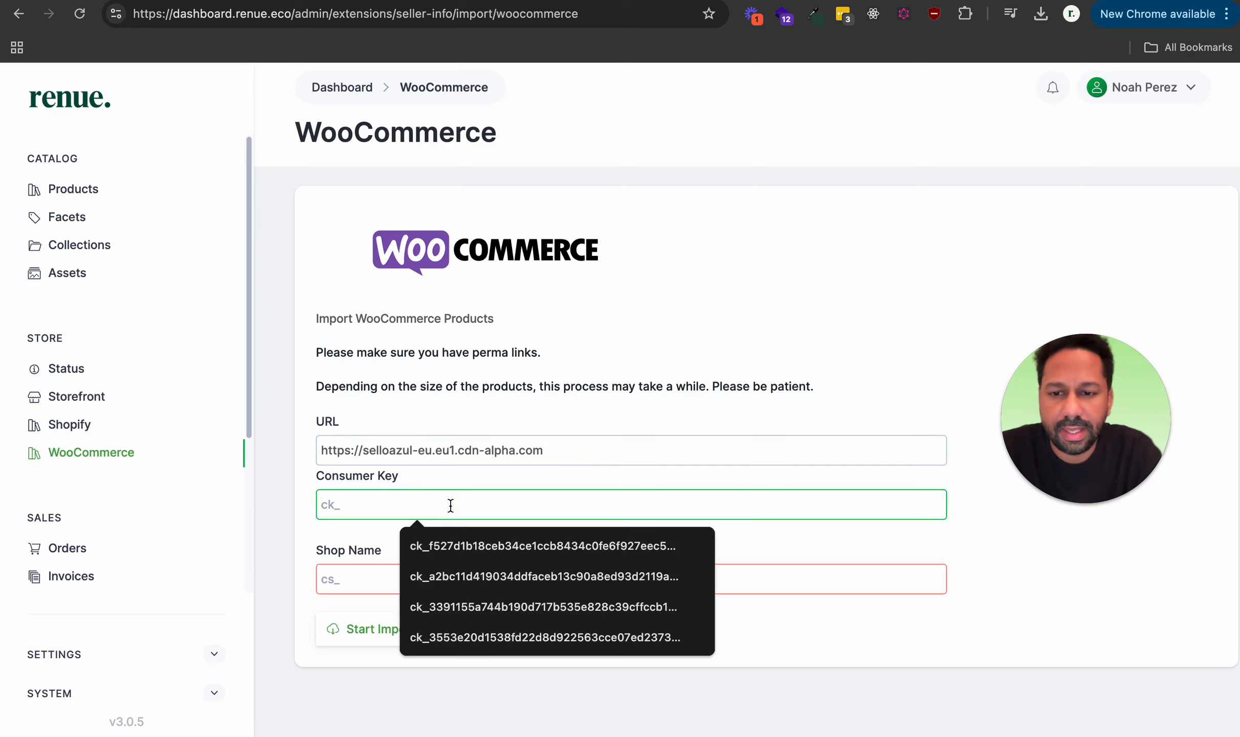
left_click(478, 482)
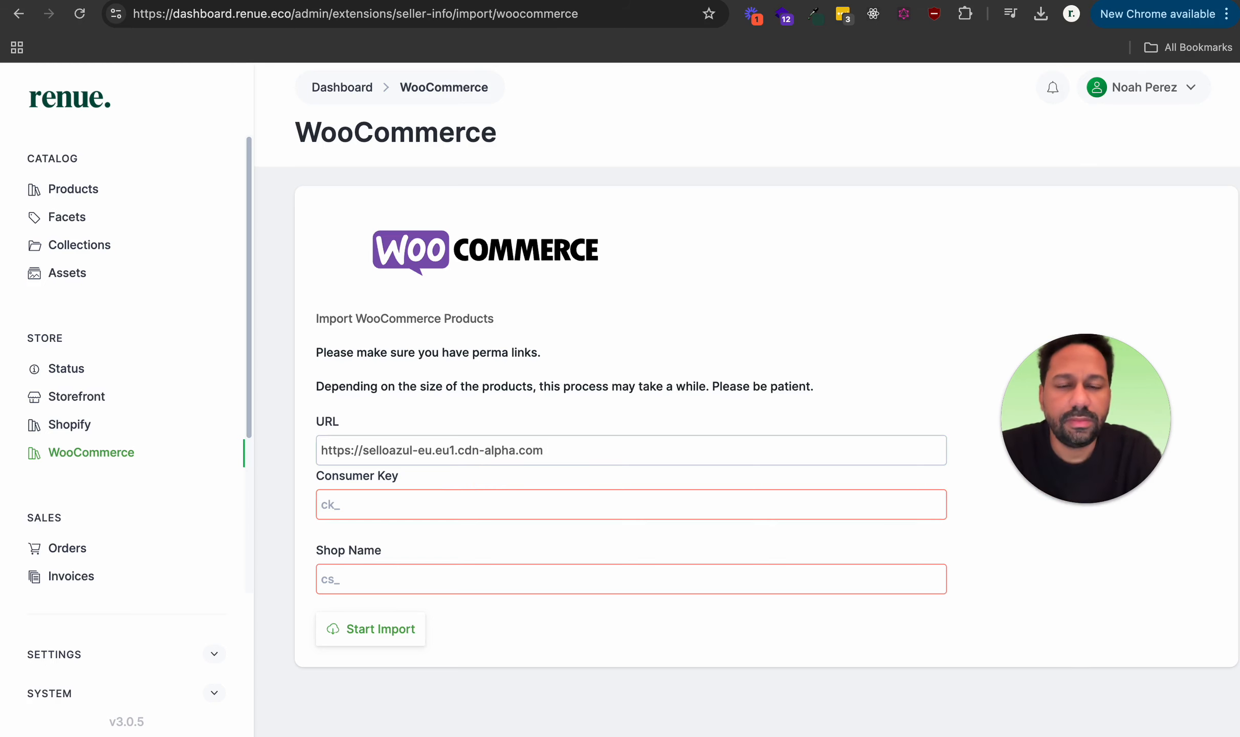
left_click(479, 1)
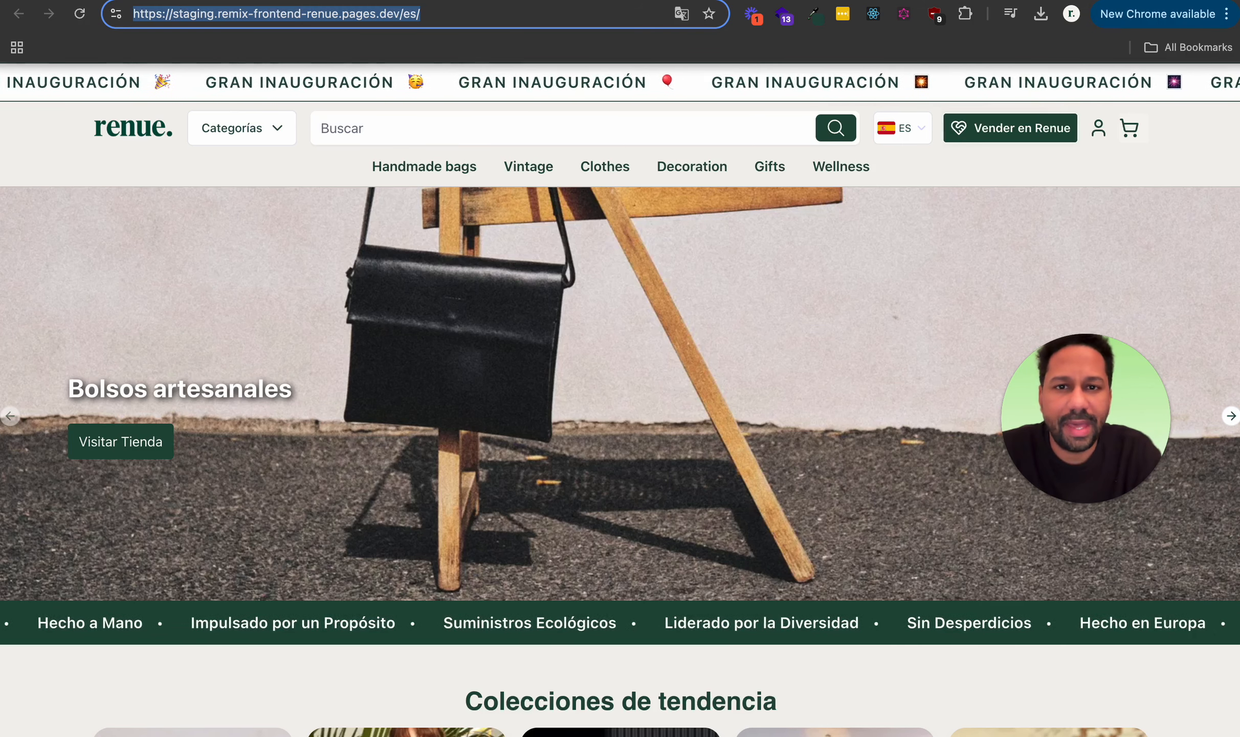
left_click(593, 1)
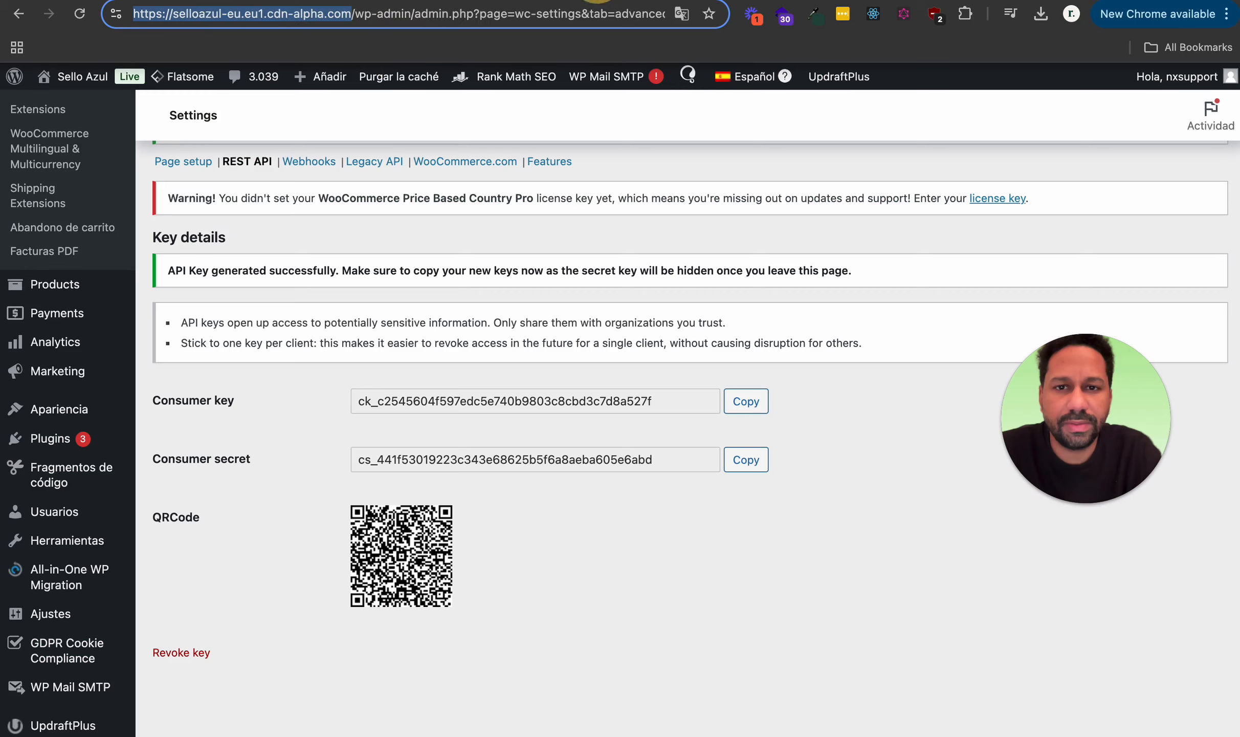
left_click(761, 403)
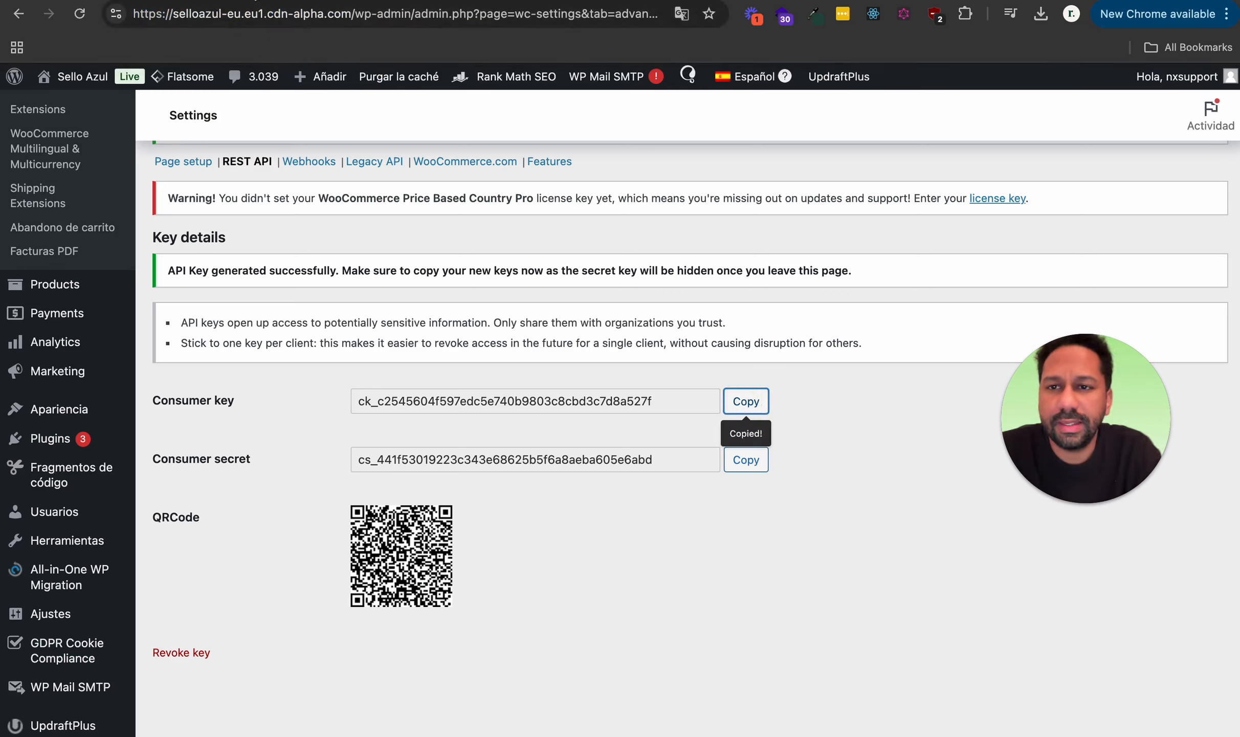
left_click(258, 1)
left_click(405, 512)
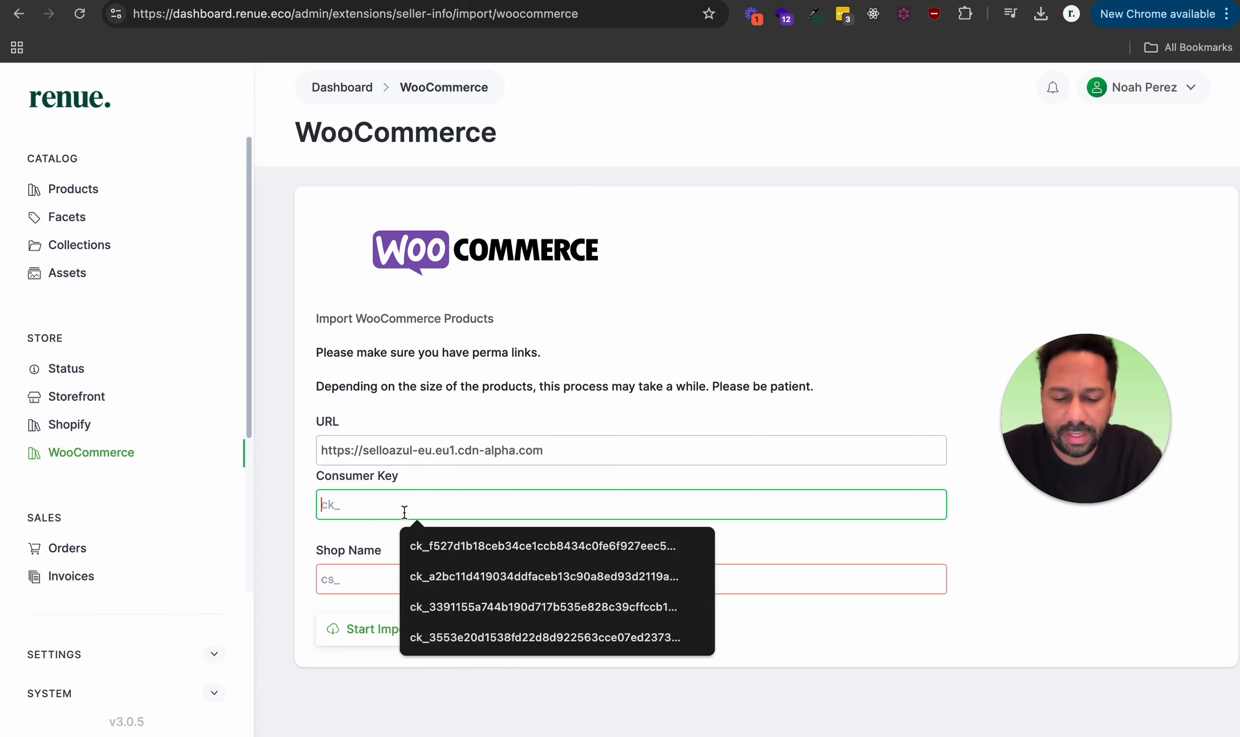
key("super+v")
left_click(718, 484)
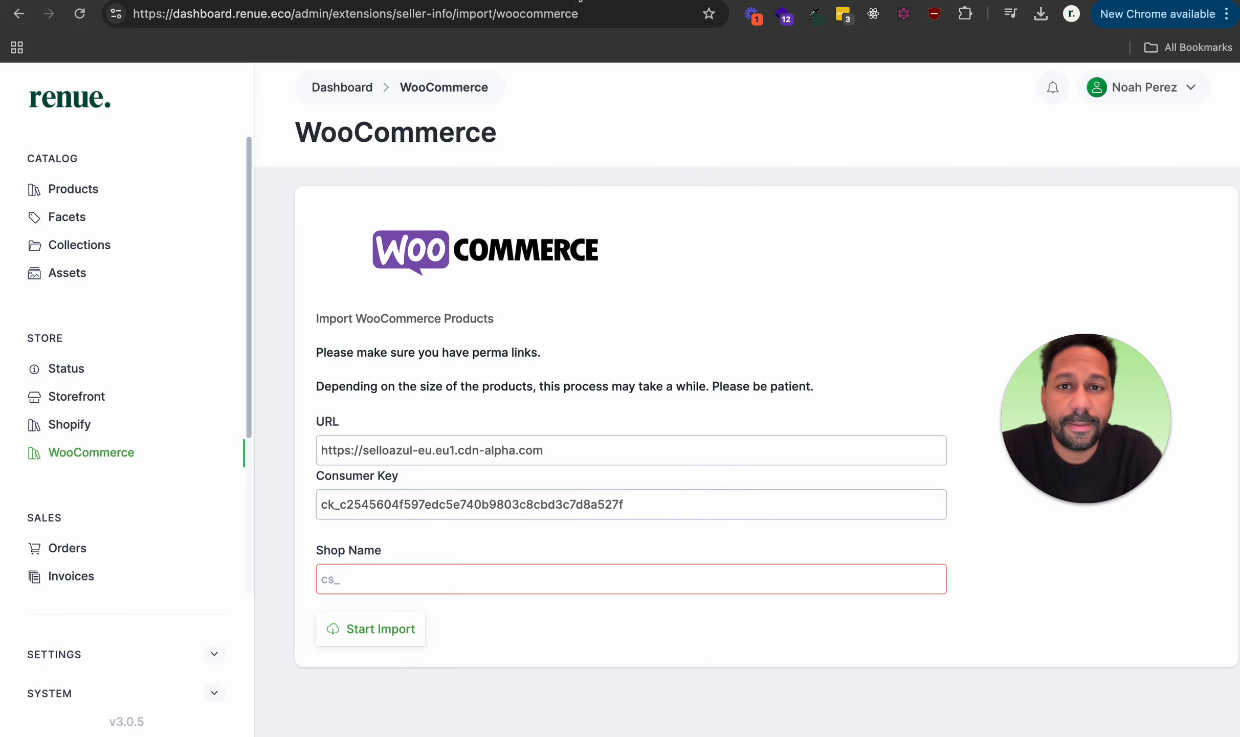
- Copy the consumer secret from the WordPress admin into the import form's Shop Name field and start the import
left_click(601, 0)
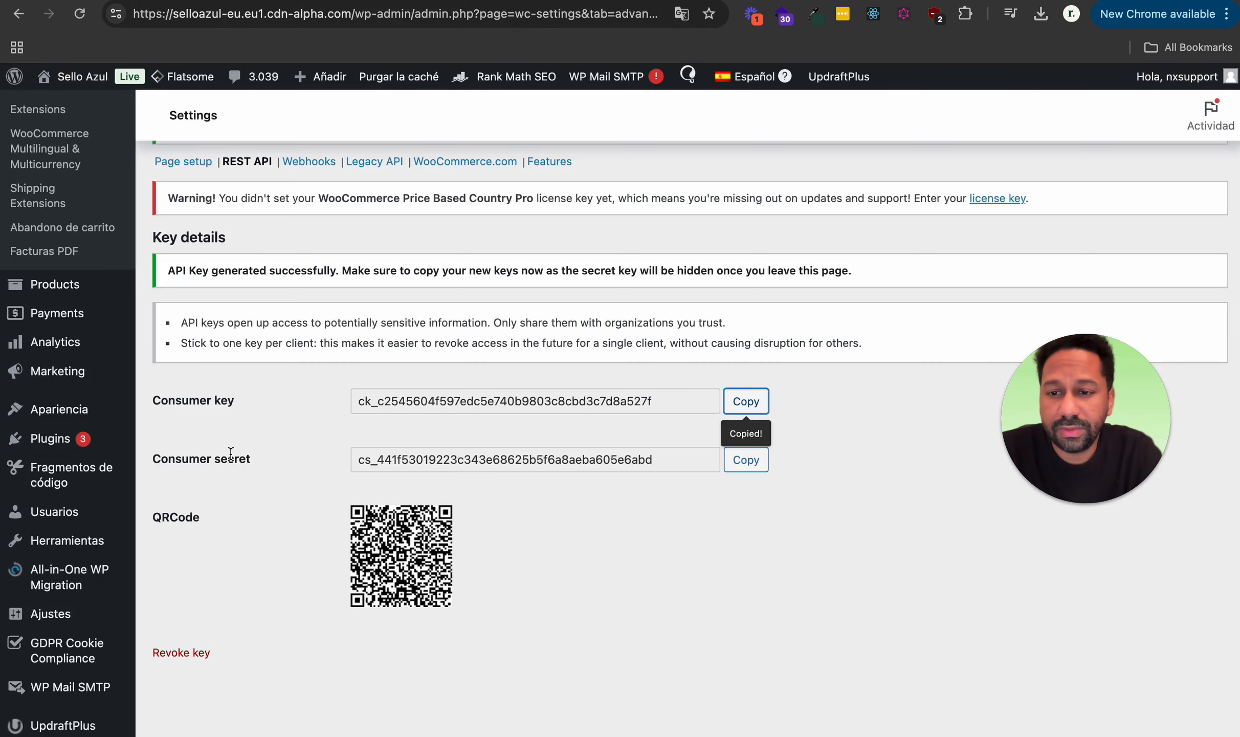
left_click(749, 467)
left_click(245, 0)
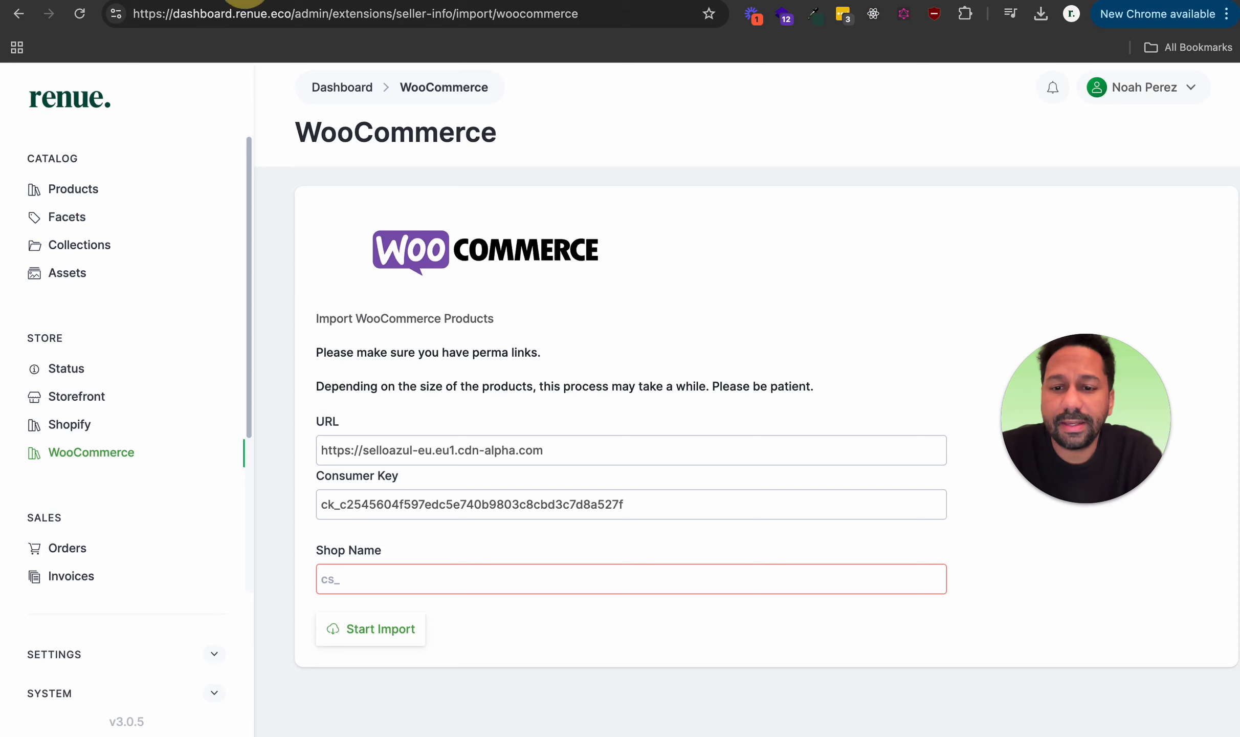
left_click(420, 569)
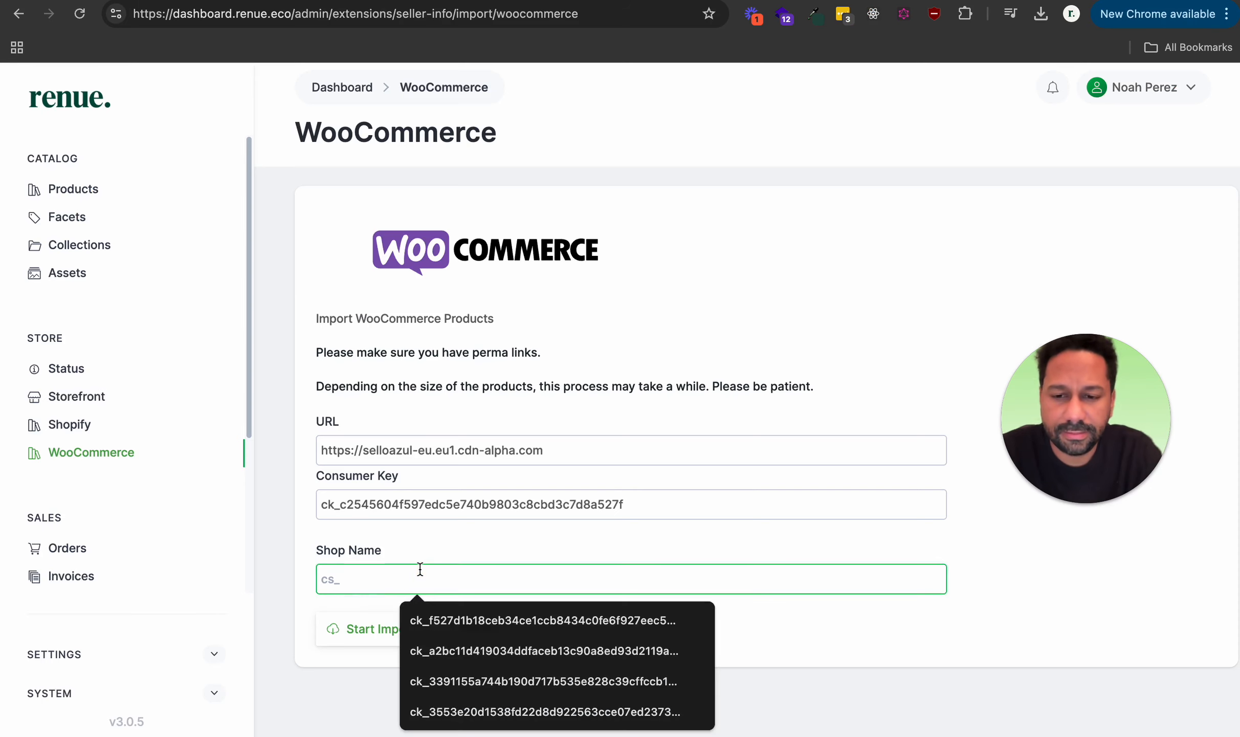
key("super+v")
left_click(574, 635)
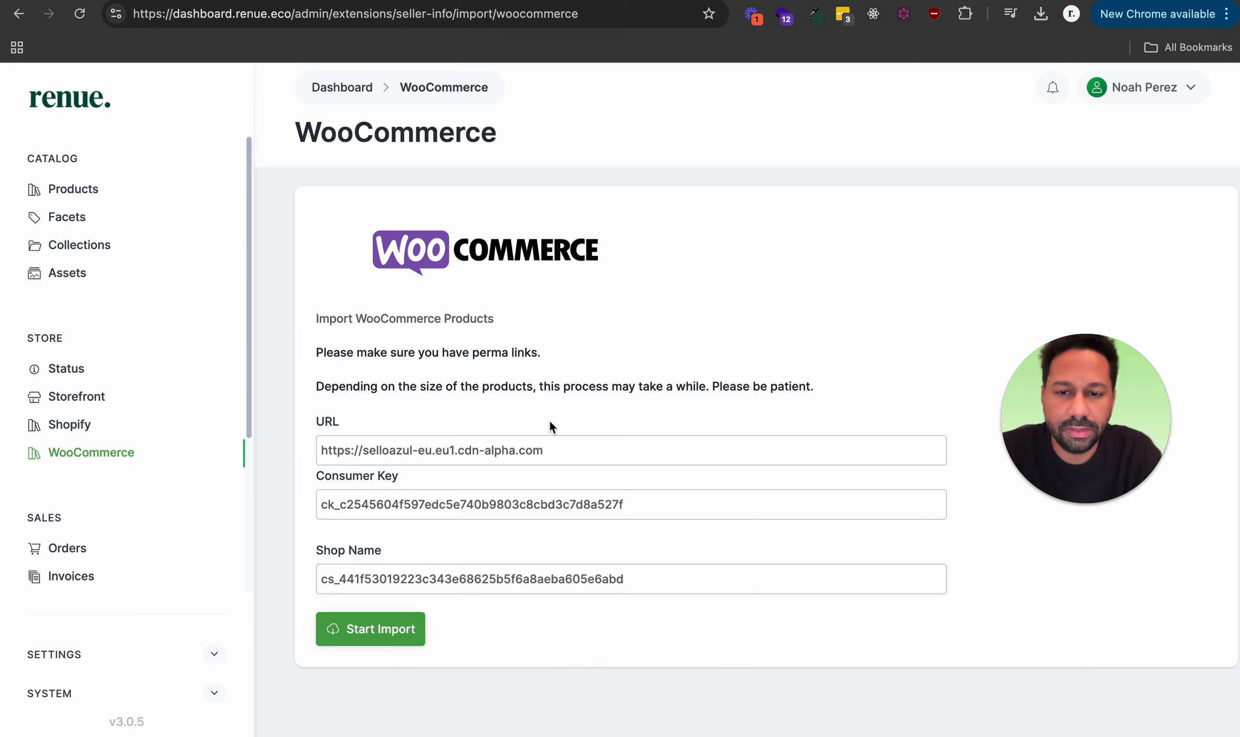
left_click(382, 628)
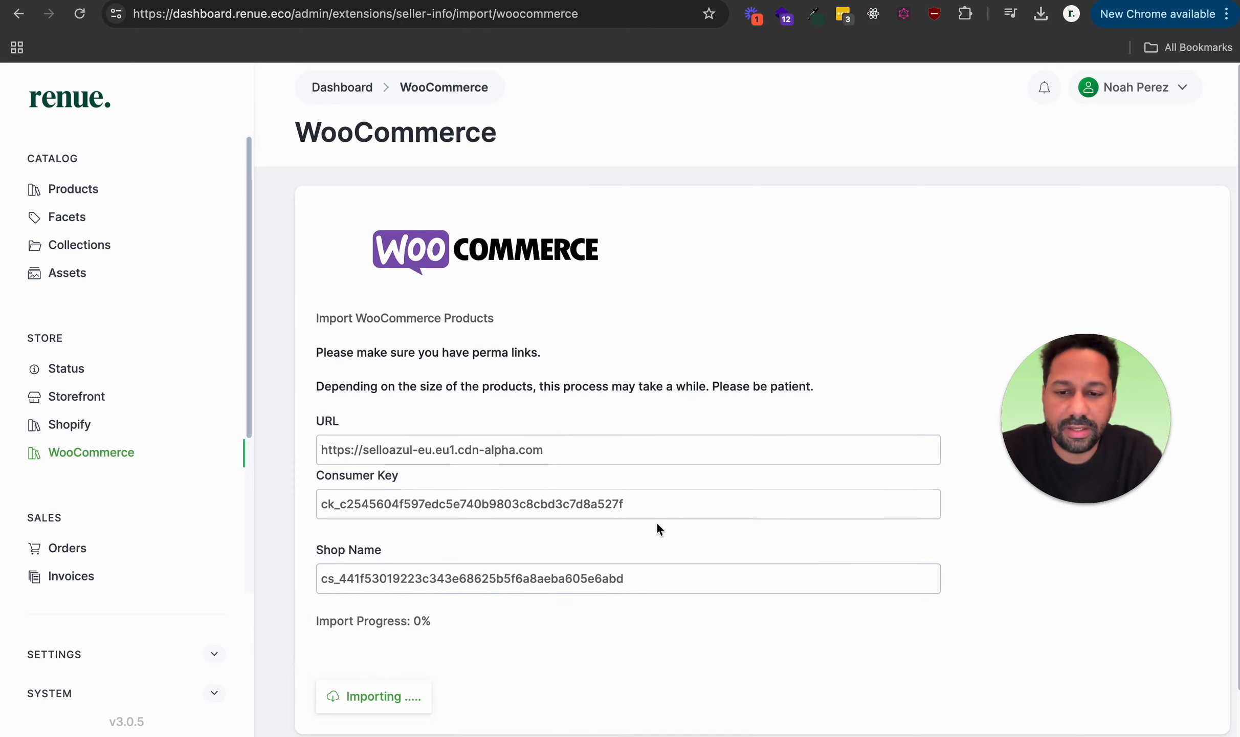
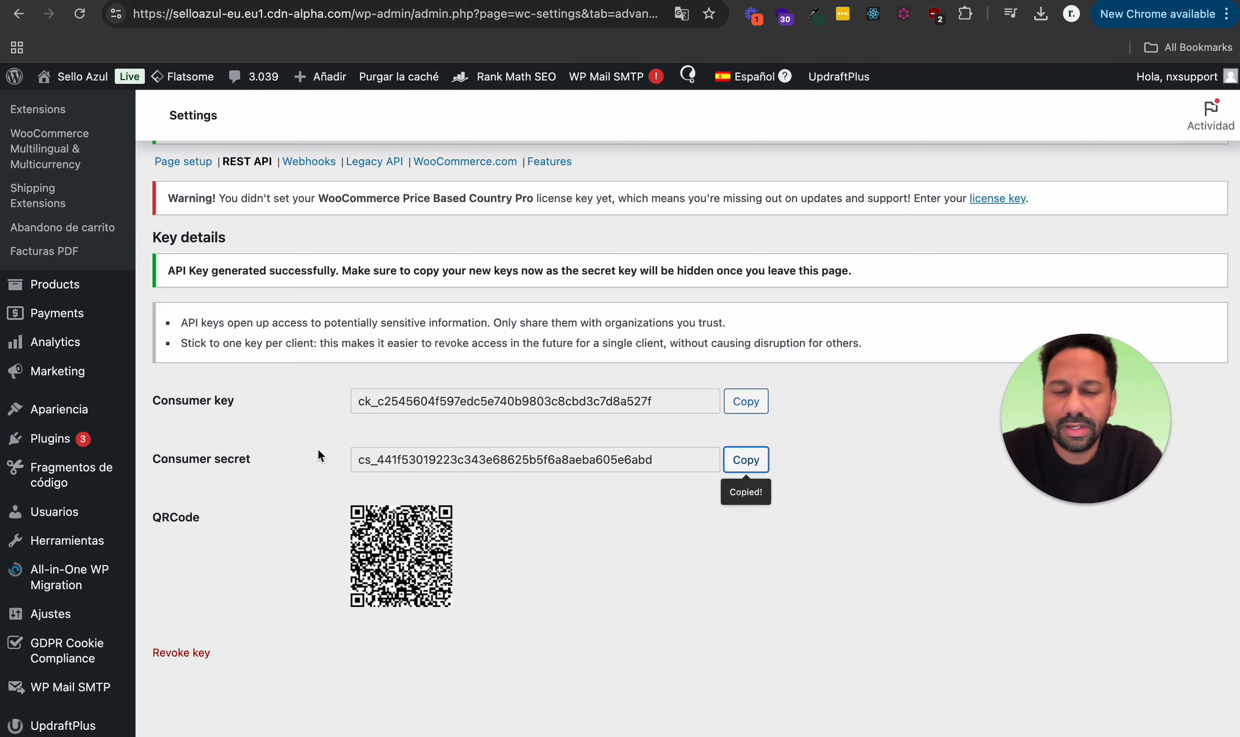
- Copy the consumer key from the WordPress admin and paste it below the title of the Woocommerce Rest Api keys note in Notes
key("ctrl+Left")
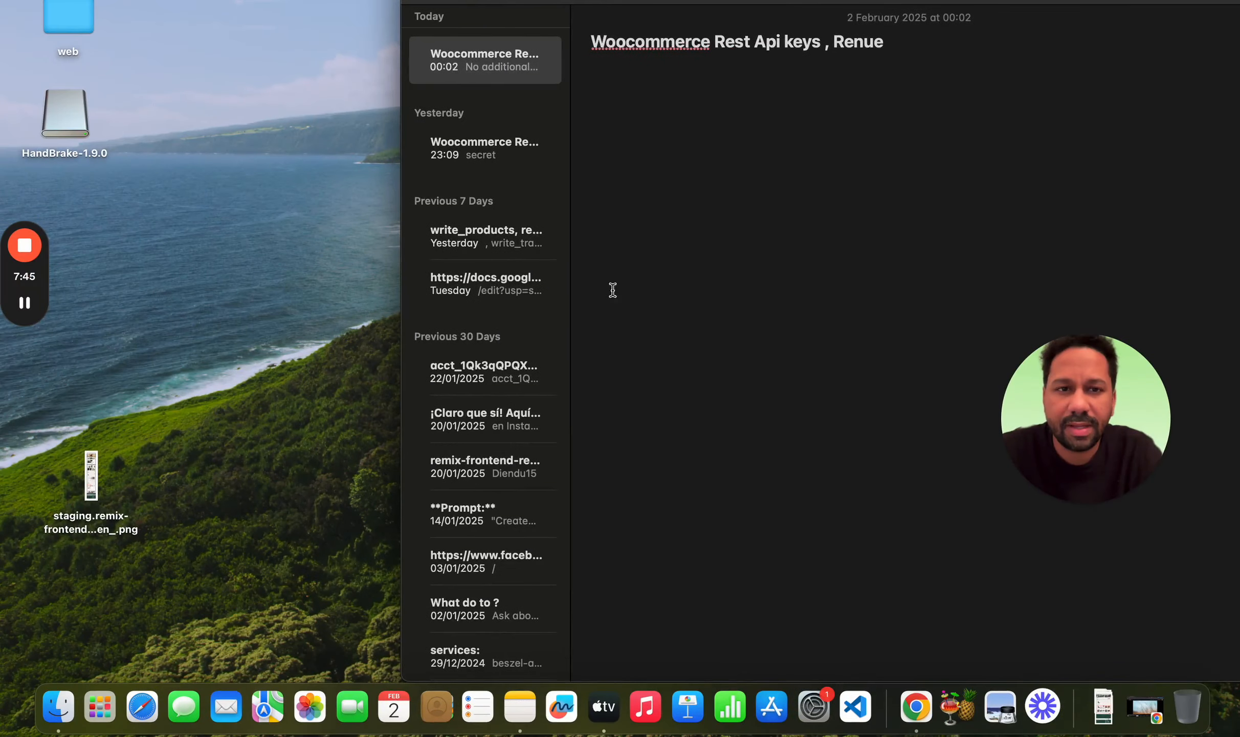
key("ctrl+Right")
left_click(746, 460)
left_click(745, 401)
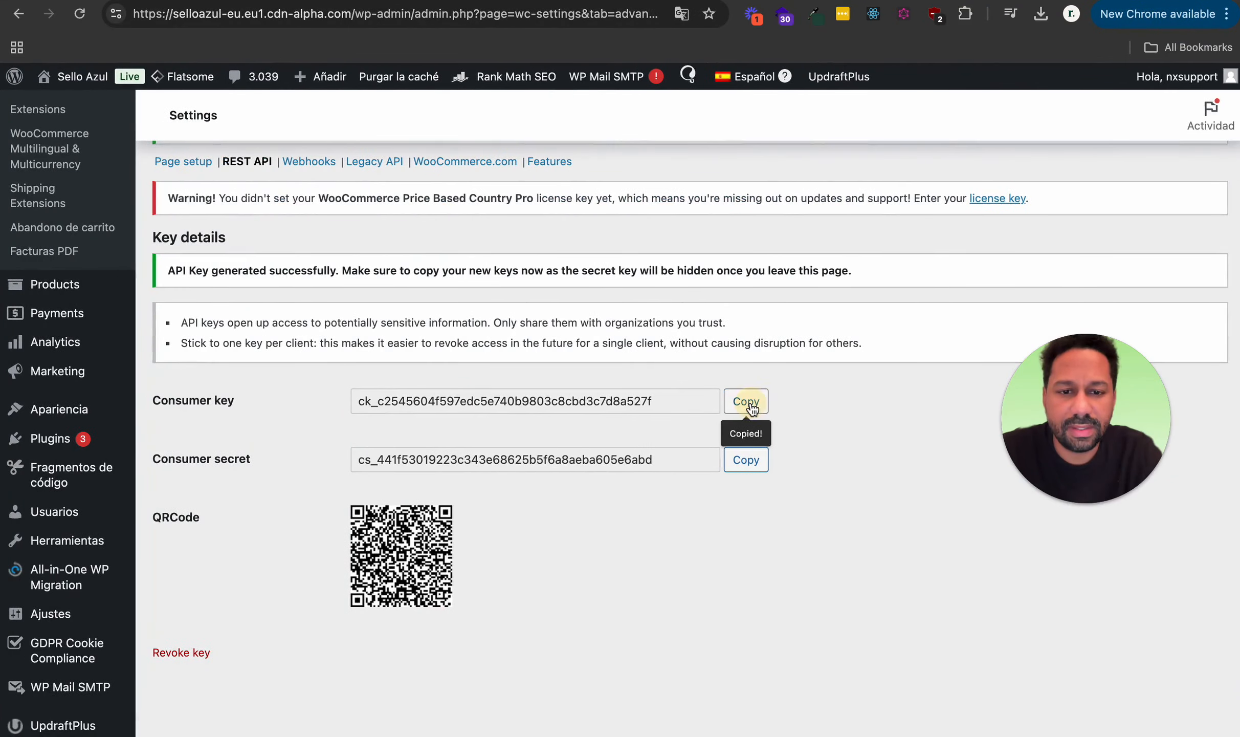
key("ctrl+Left")
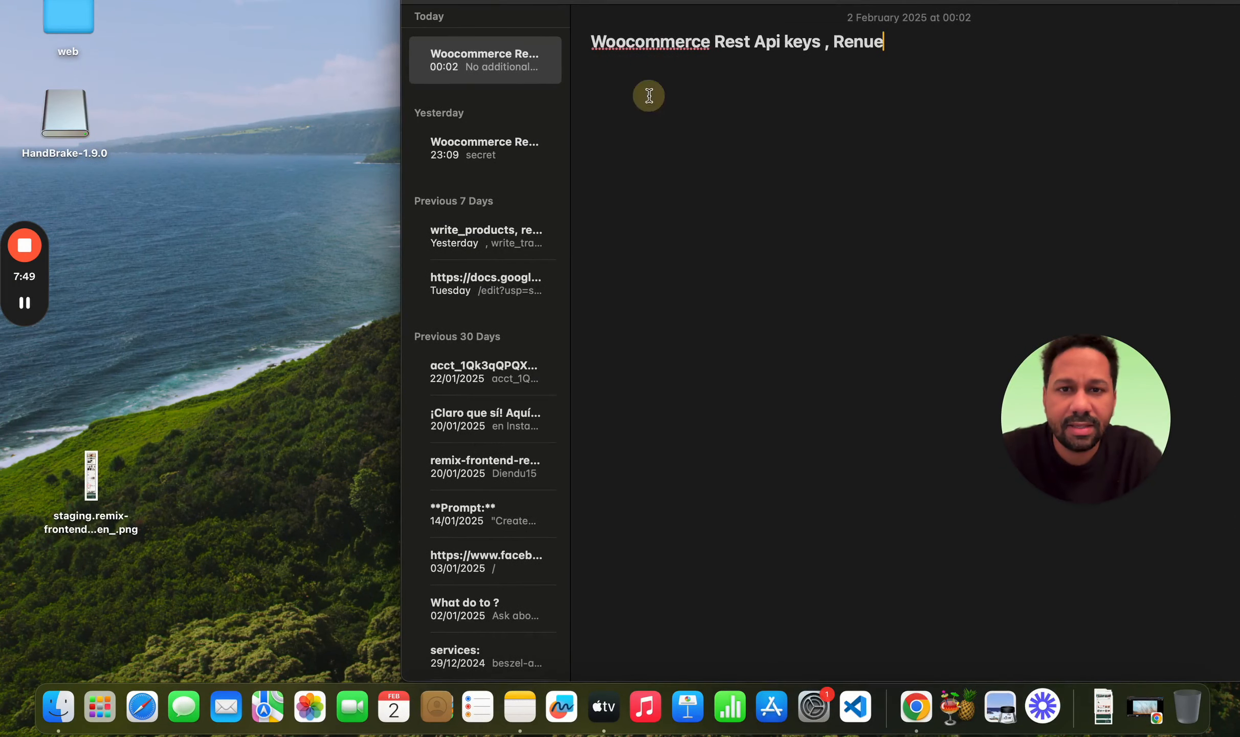
key("Return")
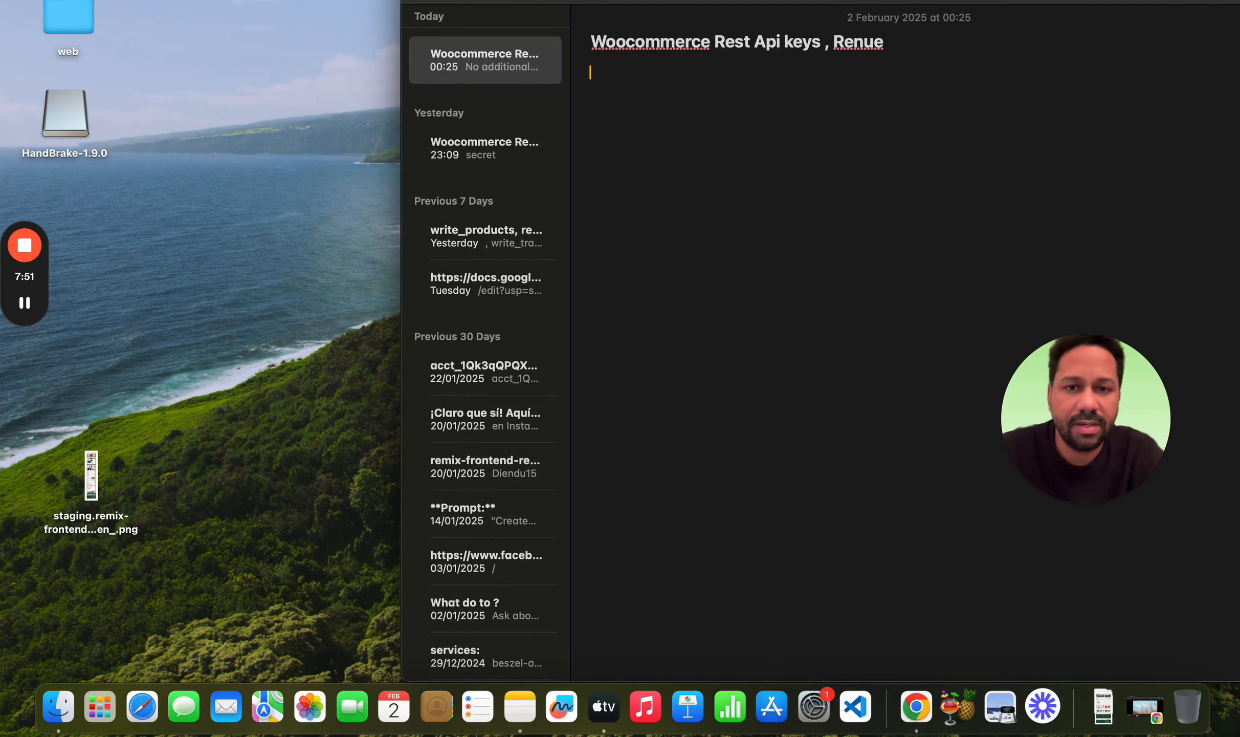
key("super+v")
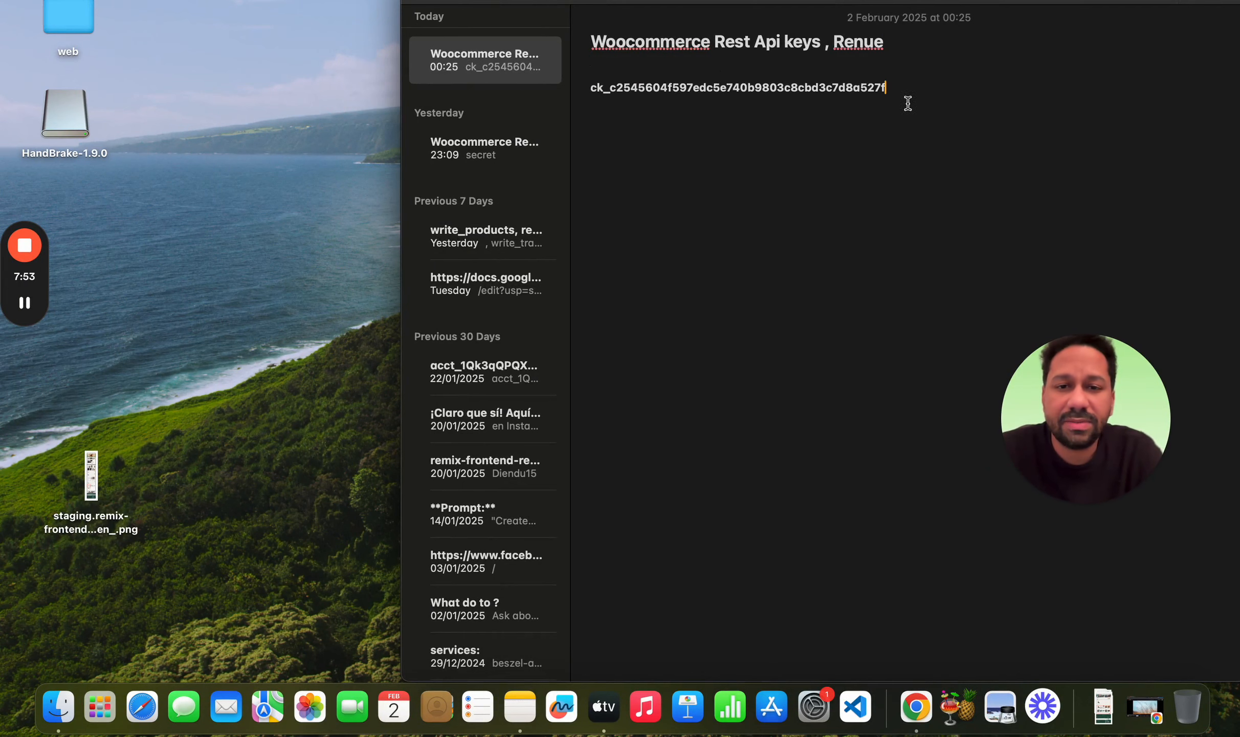
- Add the label "keys" on its own line above the consumer key in the note
left_click(707, 62)
key("Return")
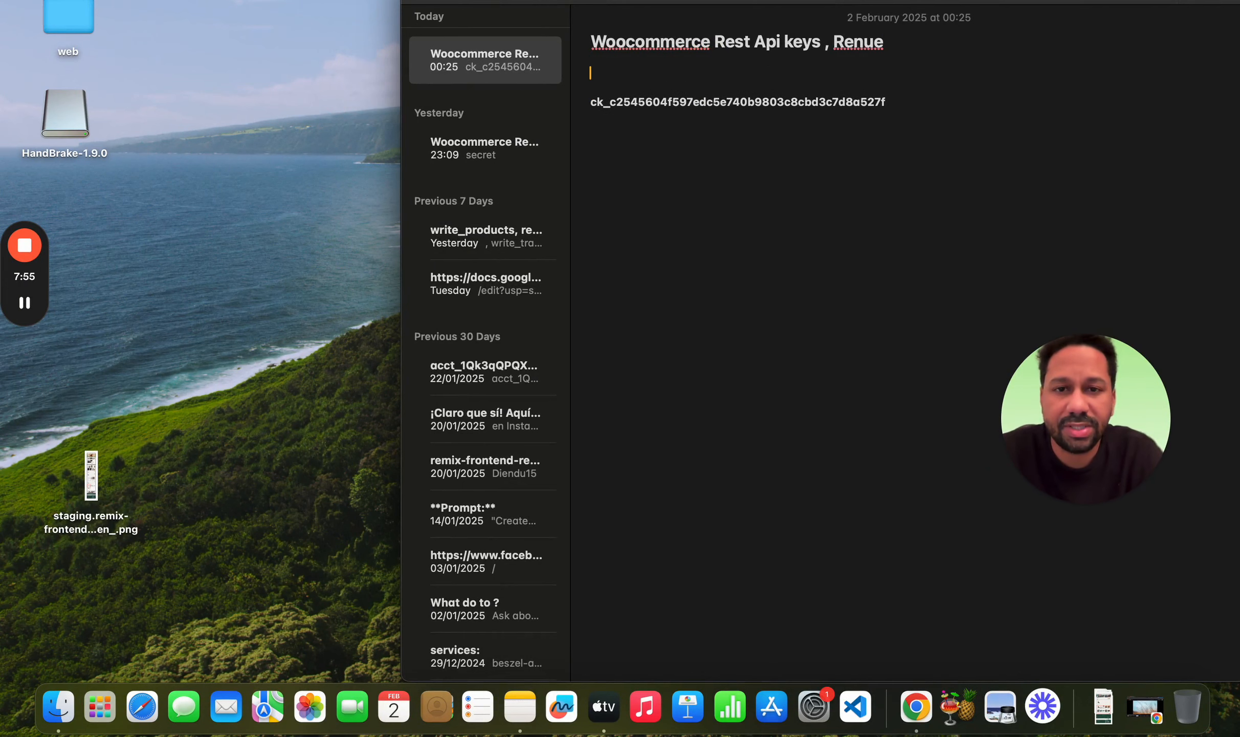
type("ke")
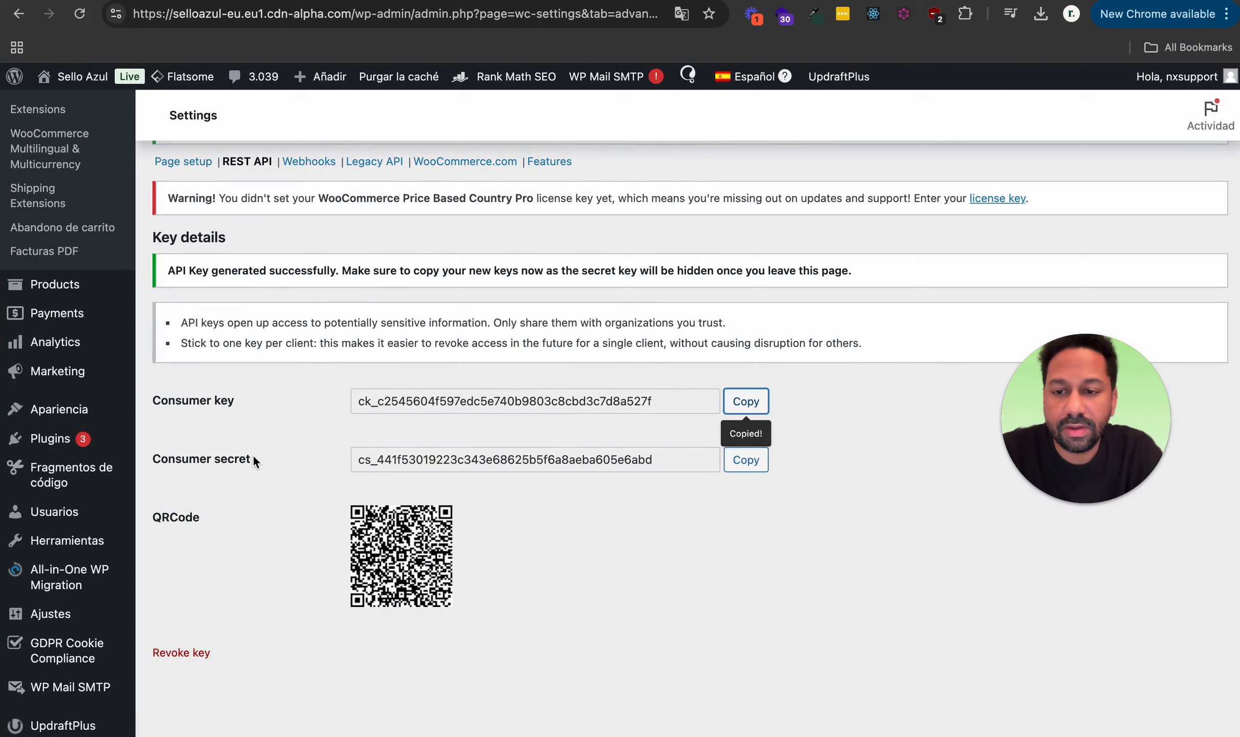
- Copy the "Consumer secret" label from the WordPress admin and paste it below the consumer key in the note
left_click_drag(252, 453, 149, 454)
left_click(253, 455)
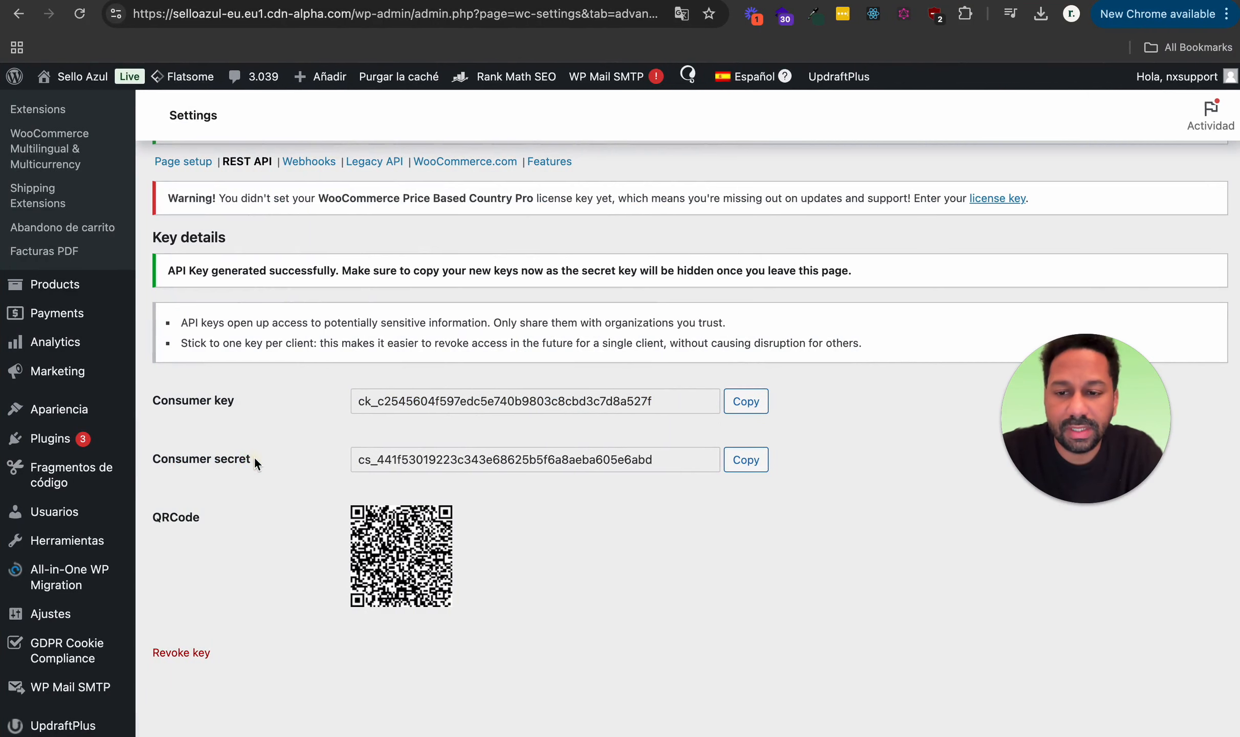
left_click_drag(254, 459, 151, 459)
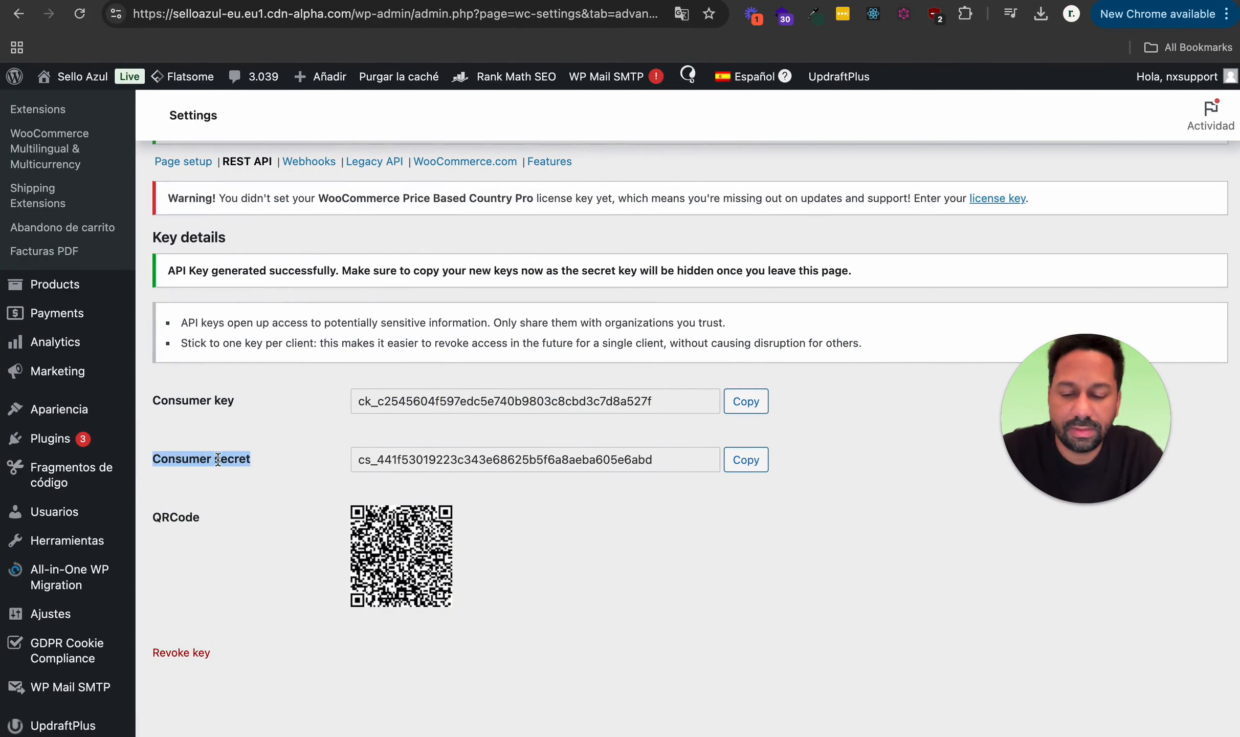
key("ctrl+Left")
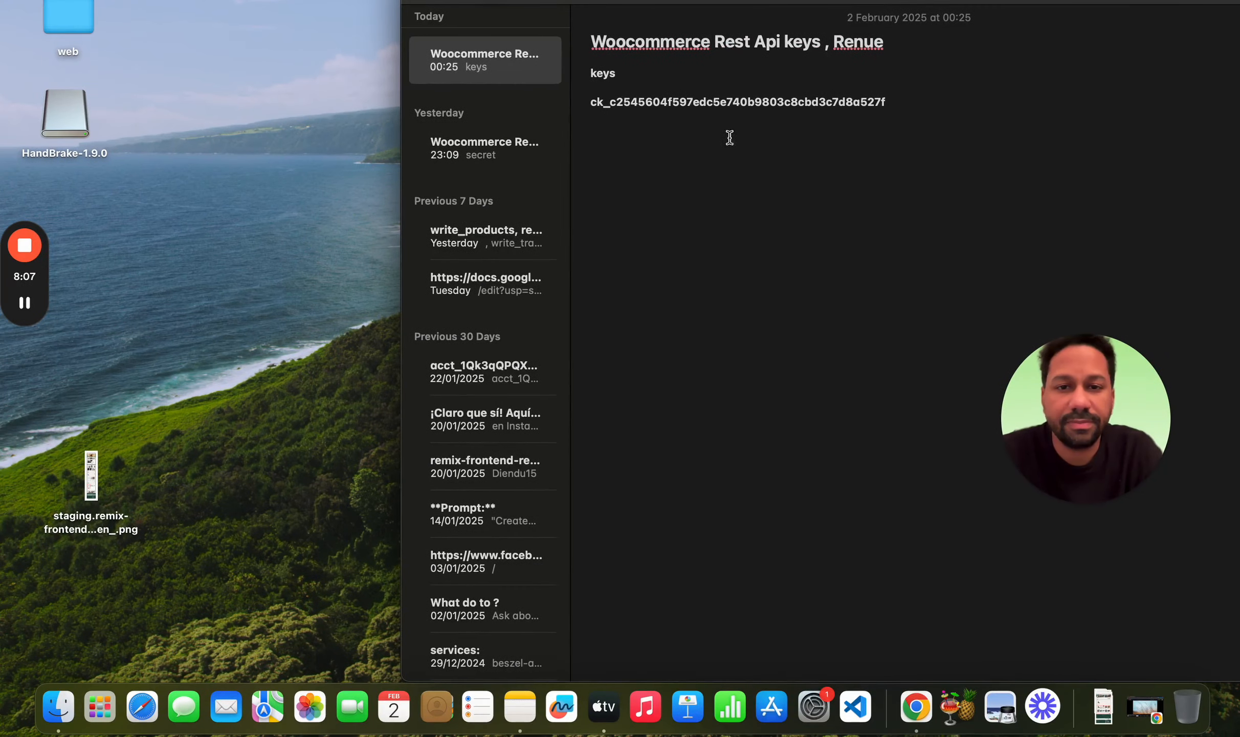
left_click(923, 103)
key("Return")
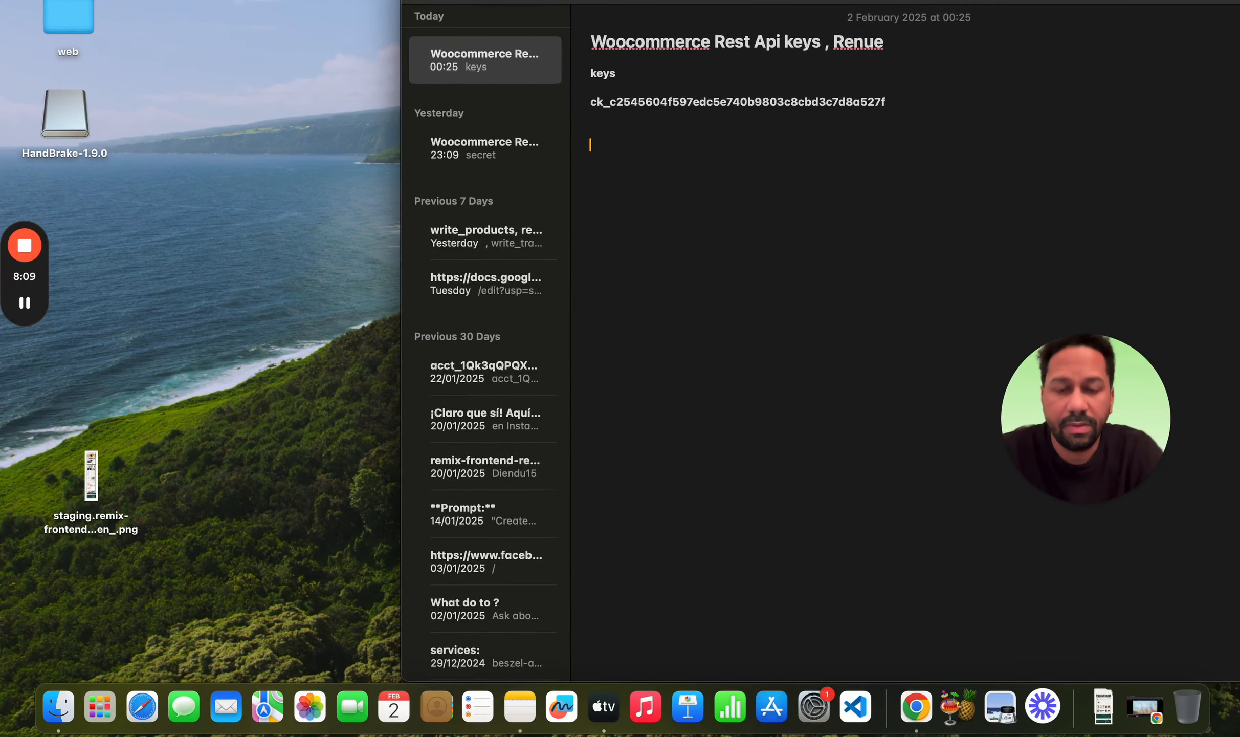
key("super+v")
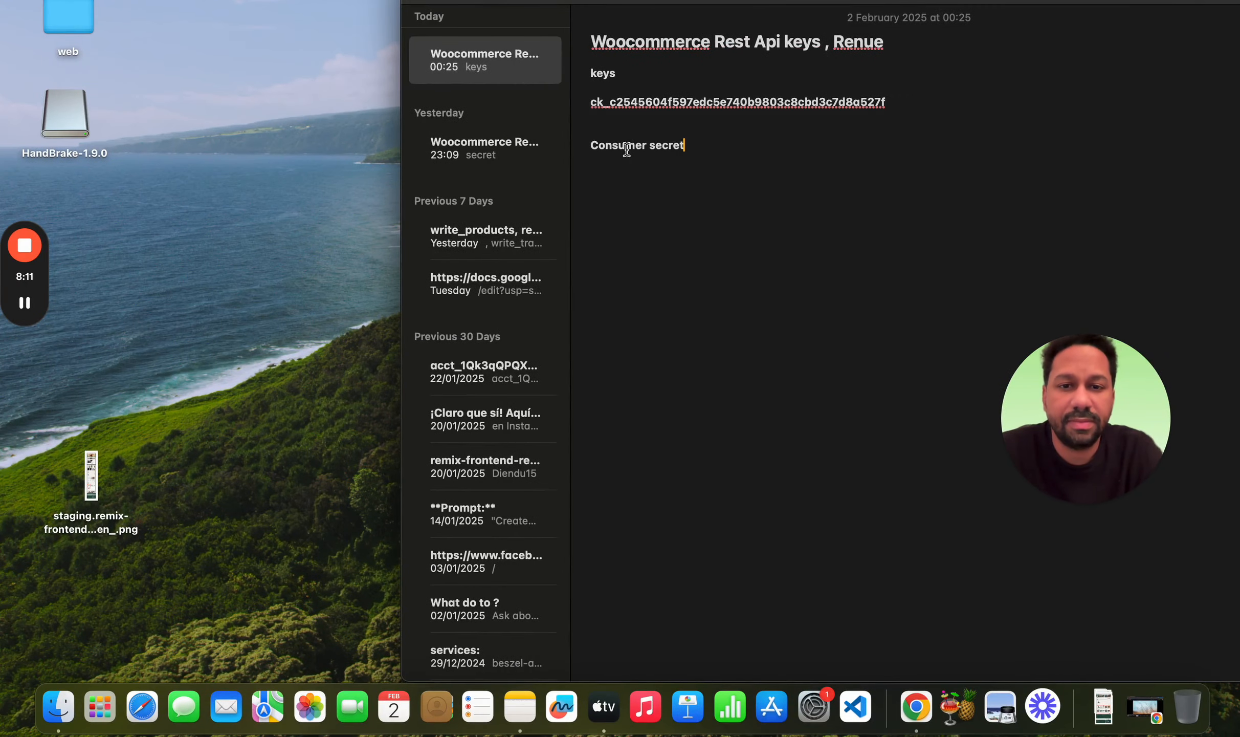
- Copy the consumer secret's value from the WordPress admin and paste it under the Consumer secret label in the note
key("ctrl+Right")
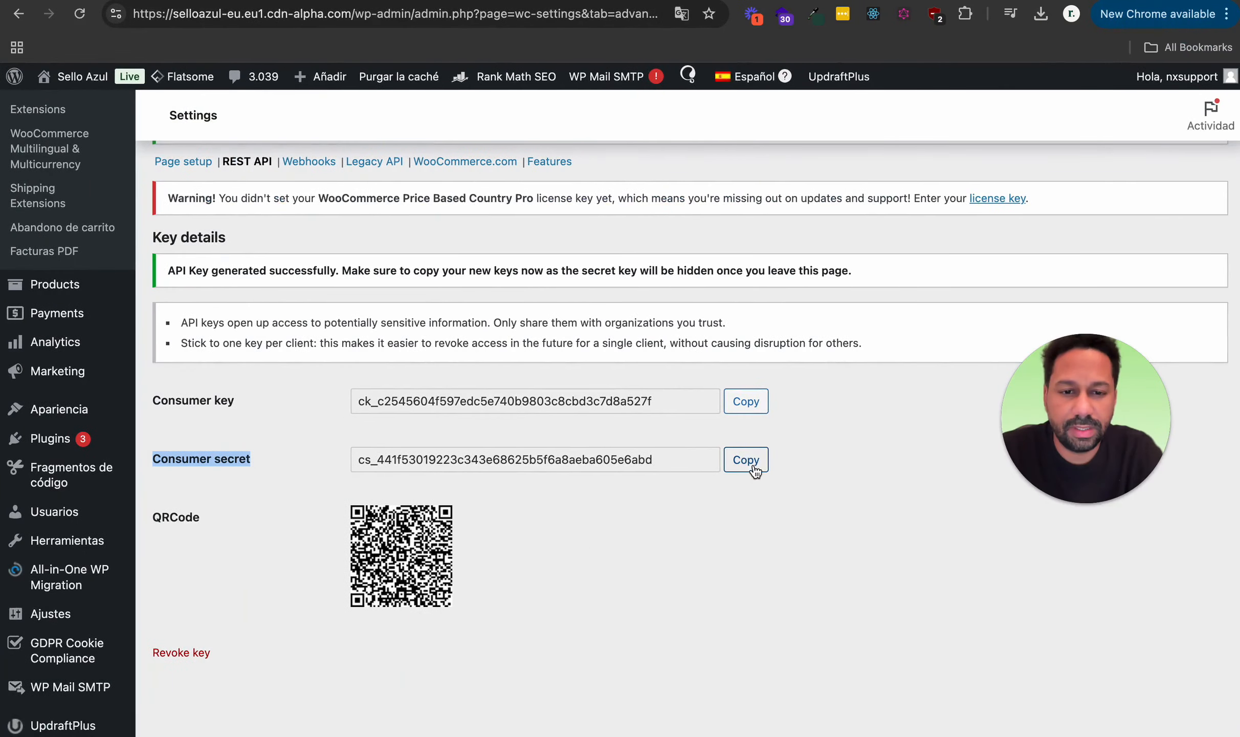
left_click(753, 461)
key("ctrl+Left")
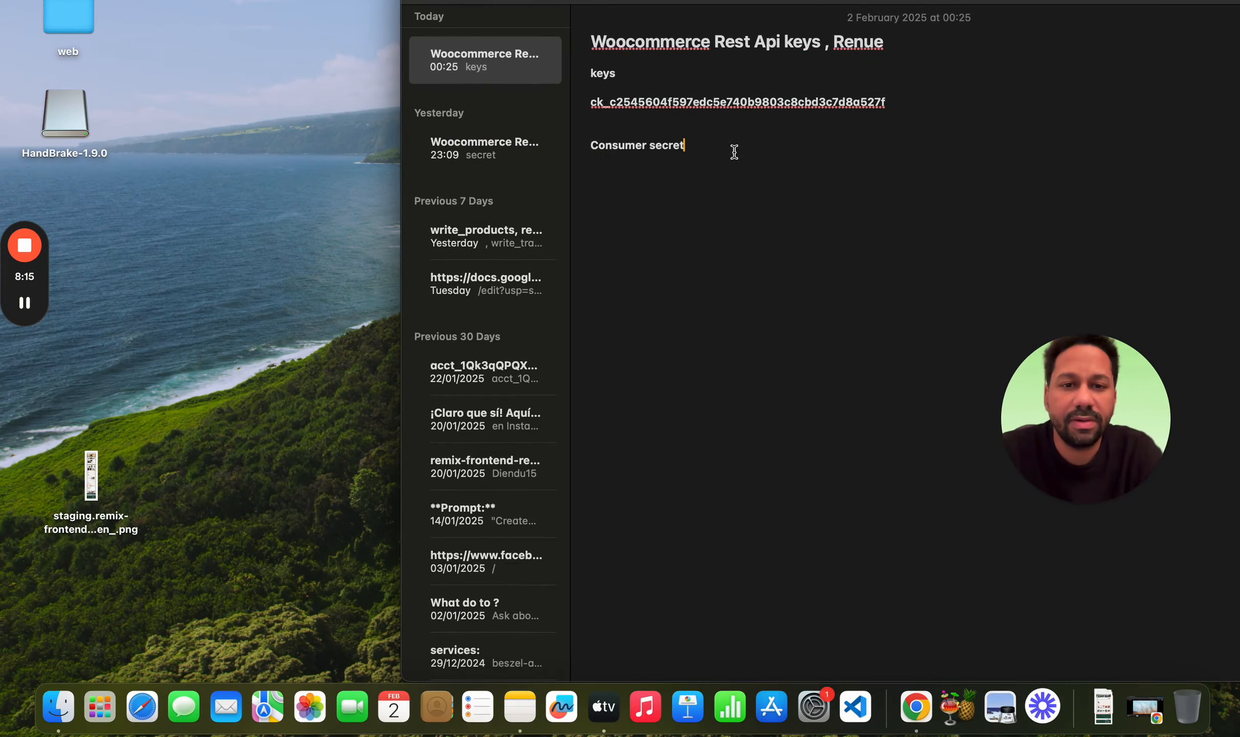
key("super+v")
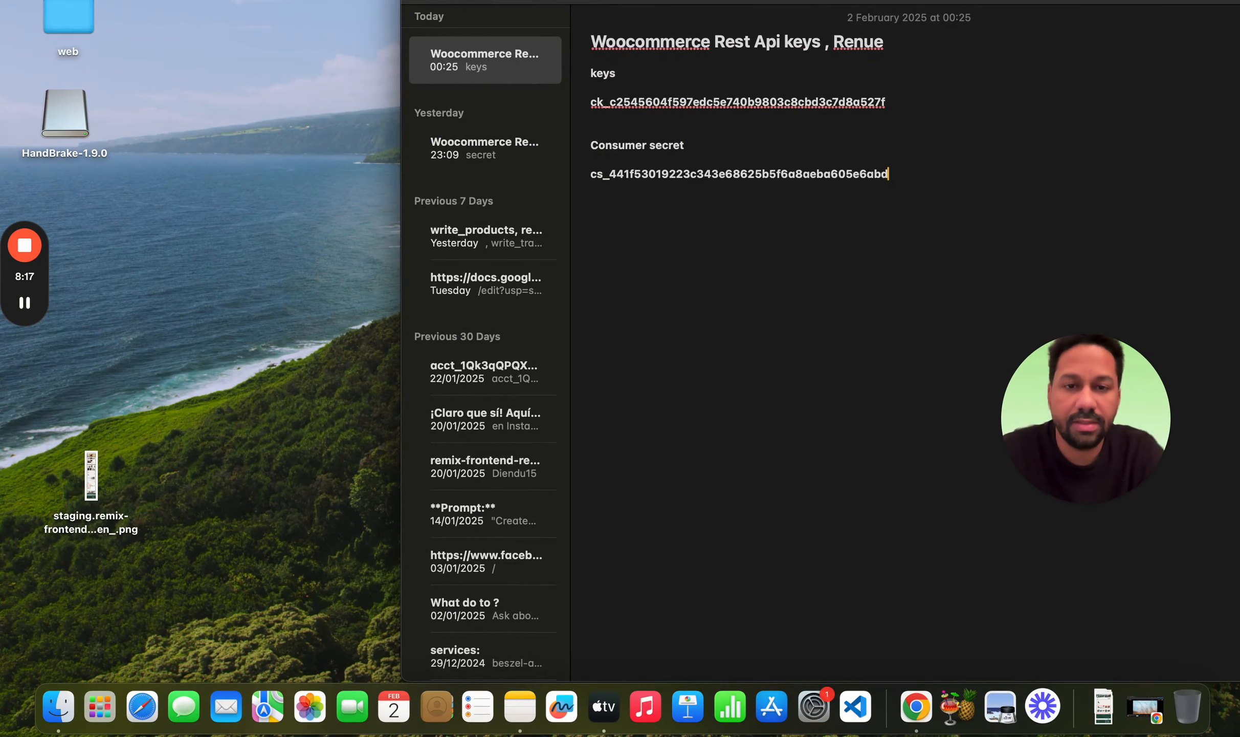
- Open the store's WooCommerce product list in the WordPress admin and review it alongside the product catalog in the renue dashboard
key("ctrl+Right")
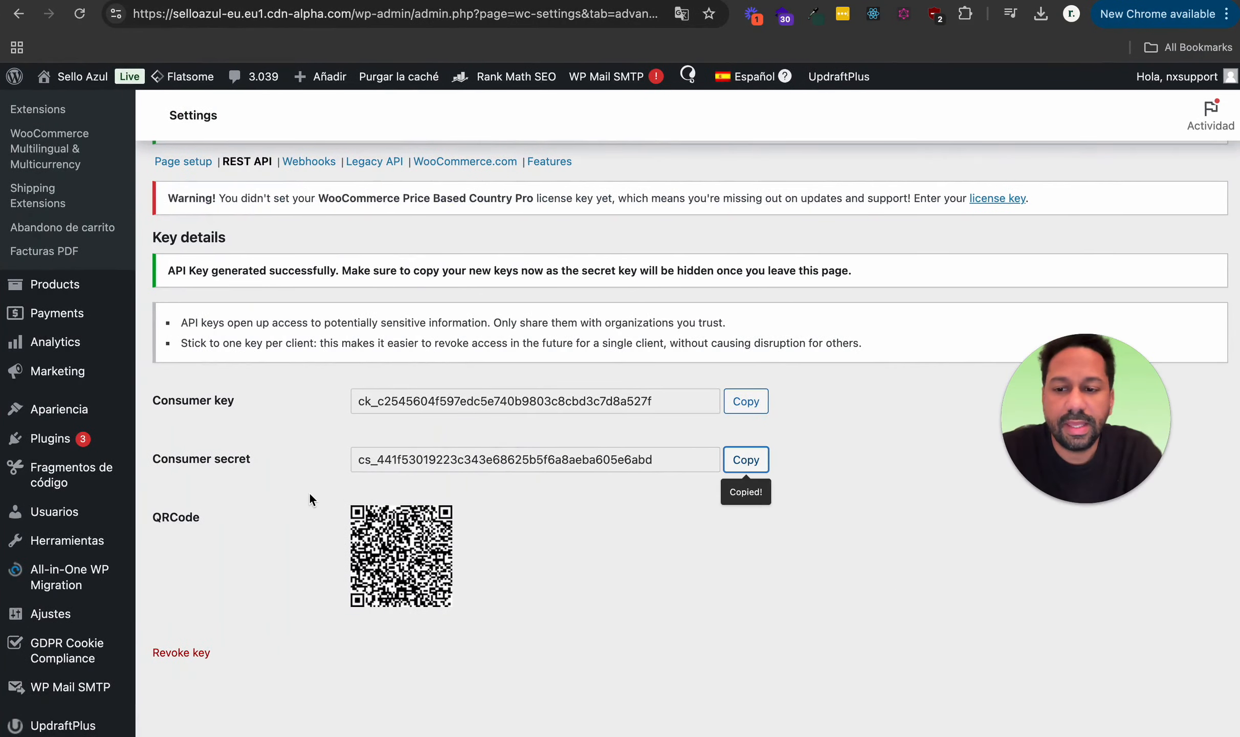
scroll(309, 491, "up", 5)
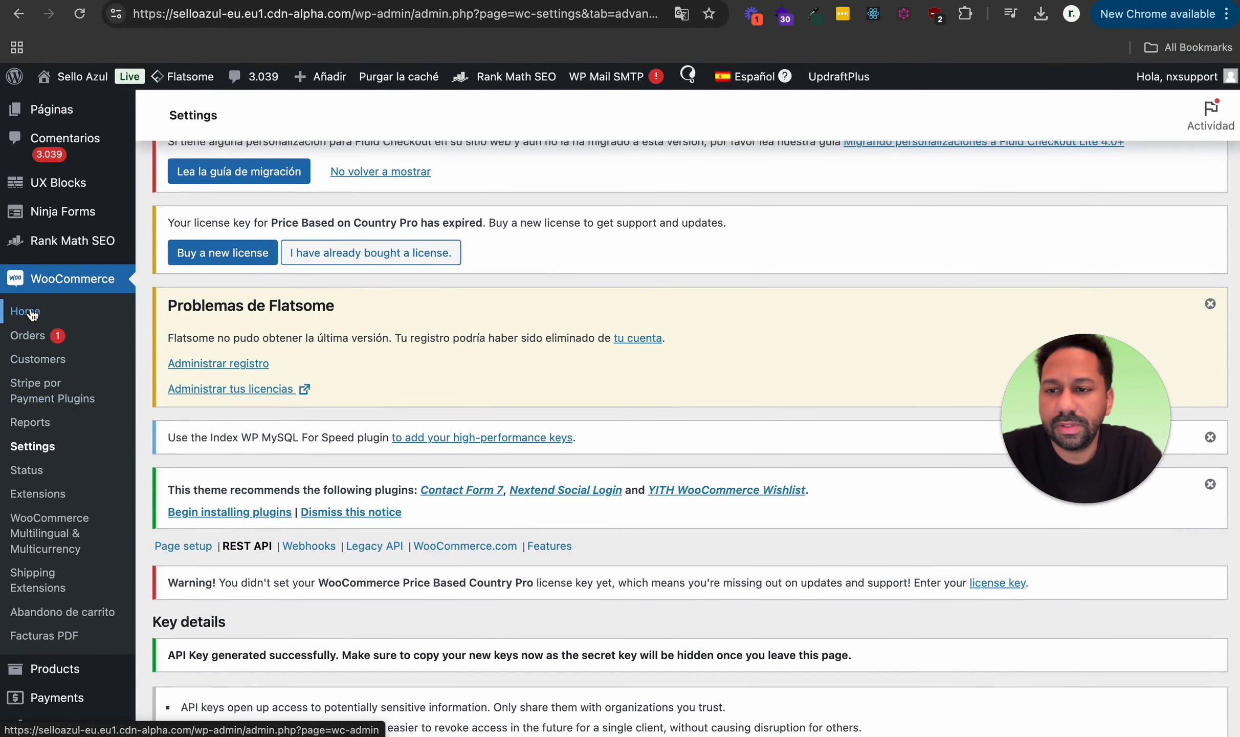
scroll(72, 460, "down", 2)
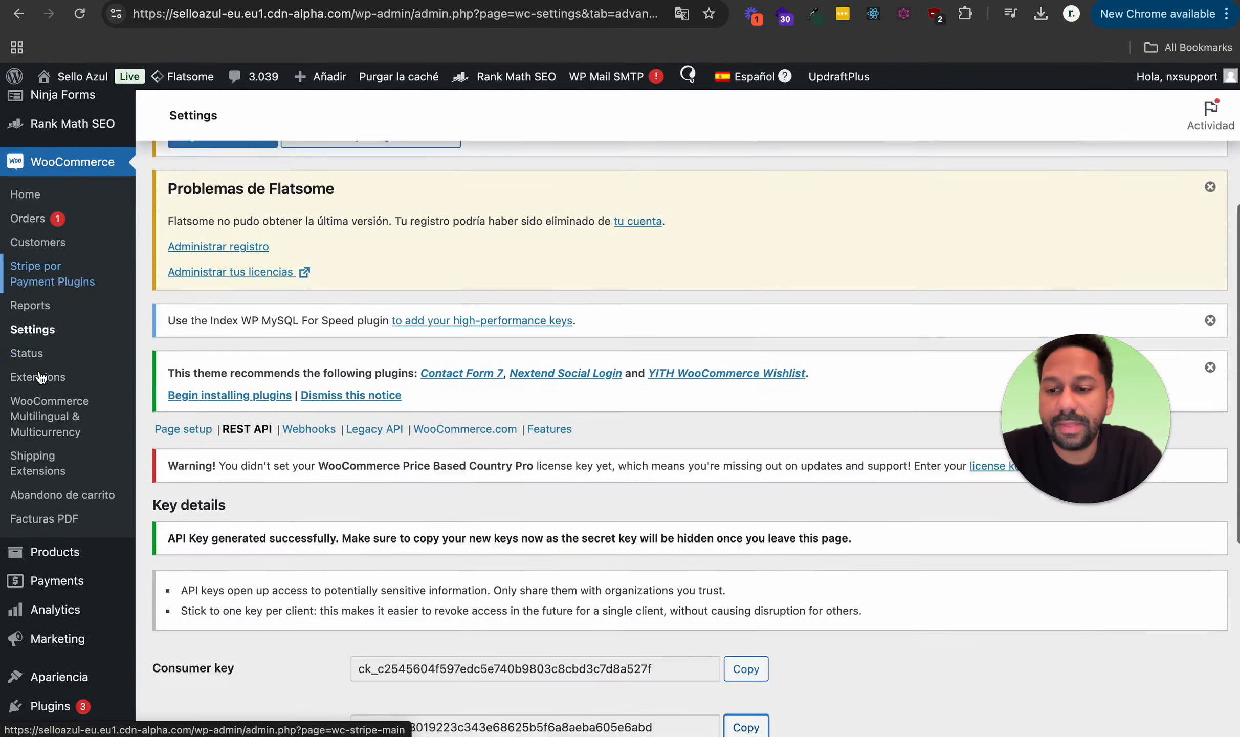
mouse_move(64, 510)
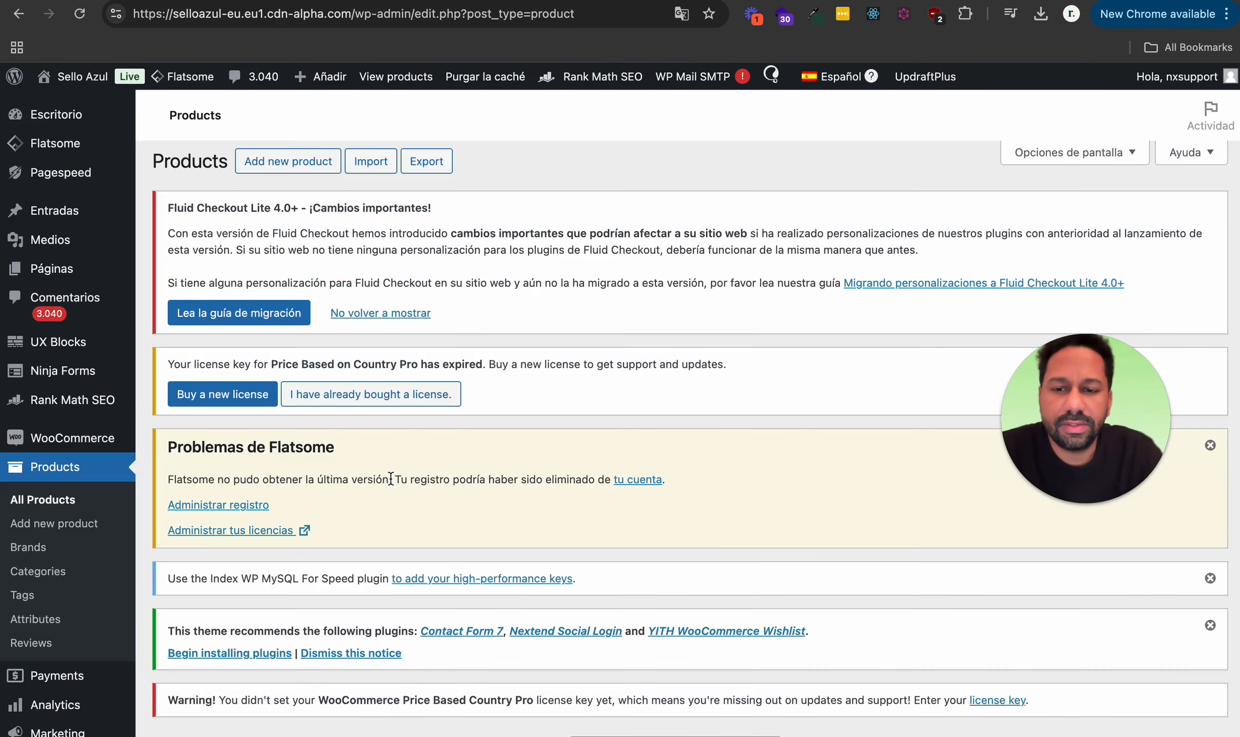
scroll(390, 478, "down", 10)
left_click_drag(1057, 366, 765, 369)
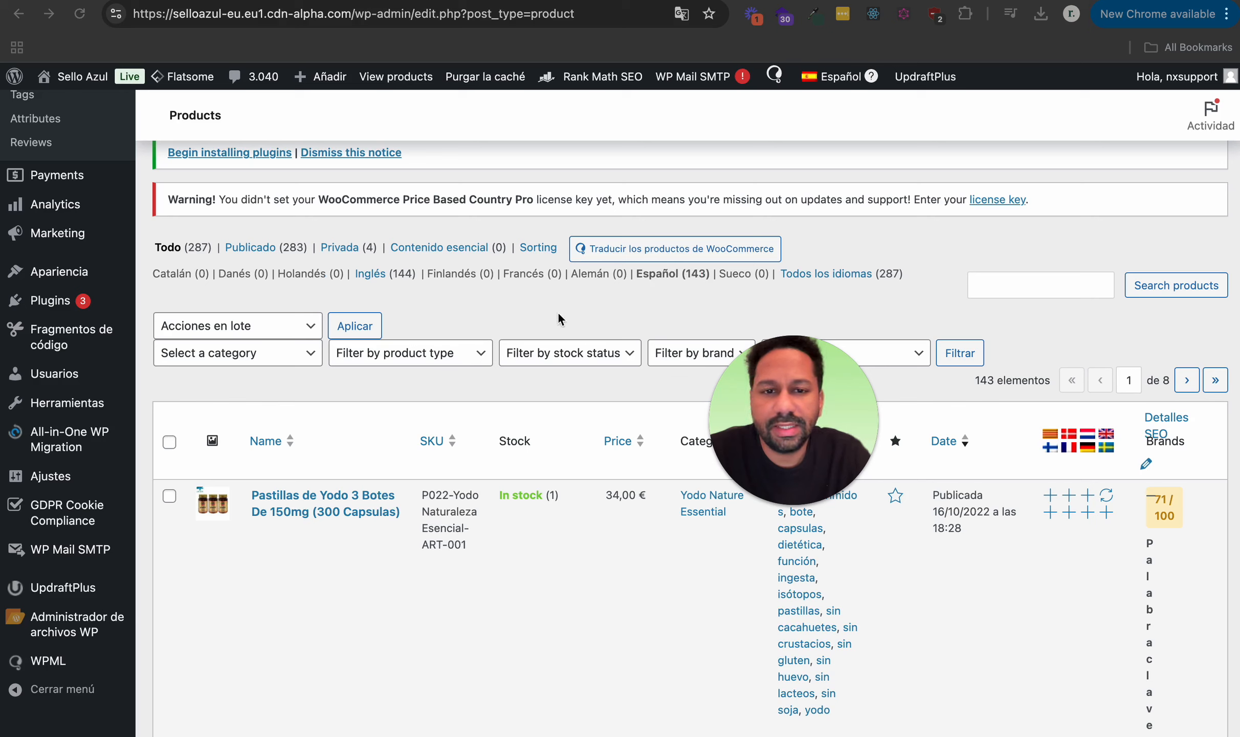
left_click_drag(792, 355, 1120, 319)
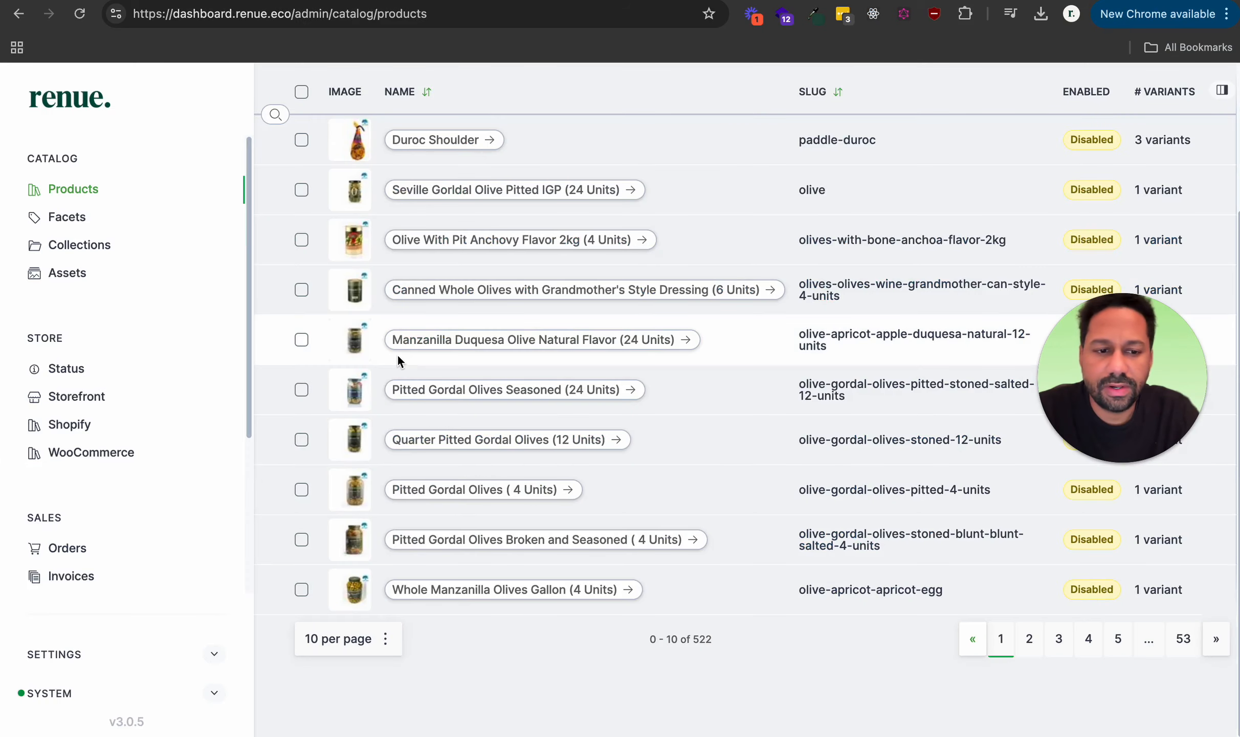
scroll(362, 322, "up", 5)
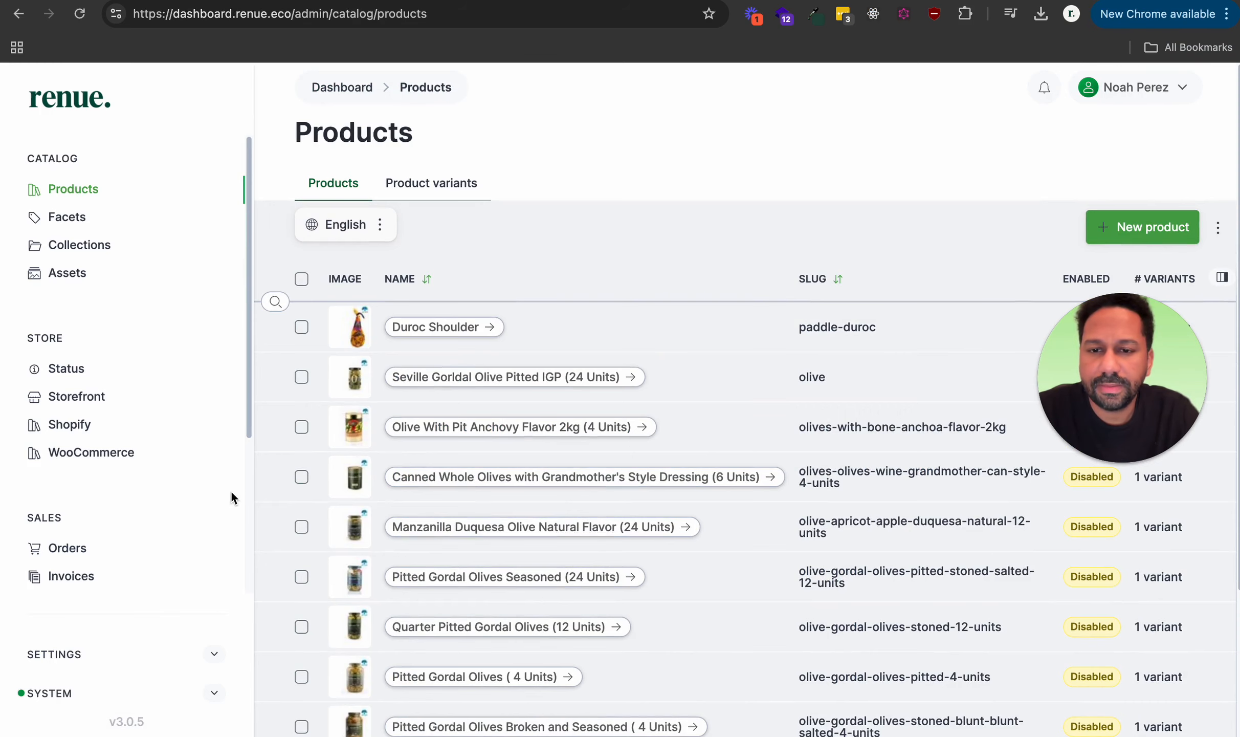
- Check the progress of the running product import on the WooCommerce page and in the system job queue
left_click(102, 453)
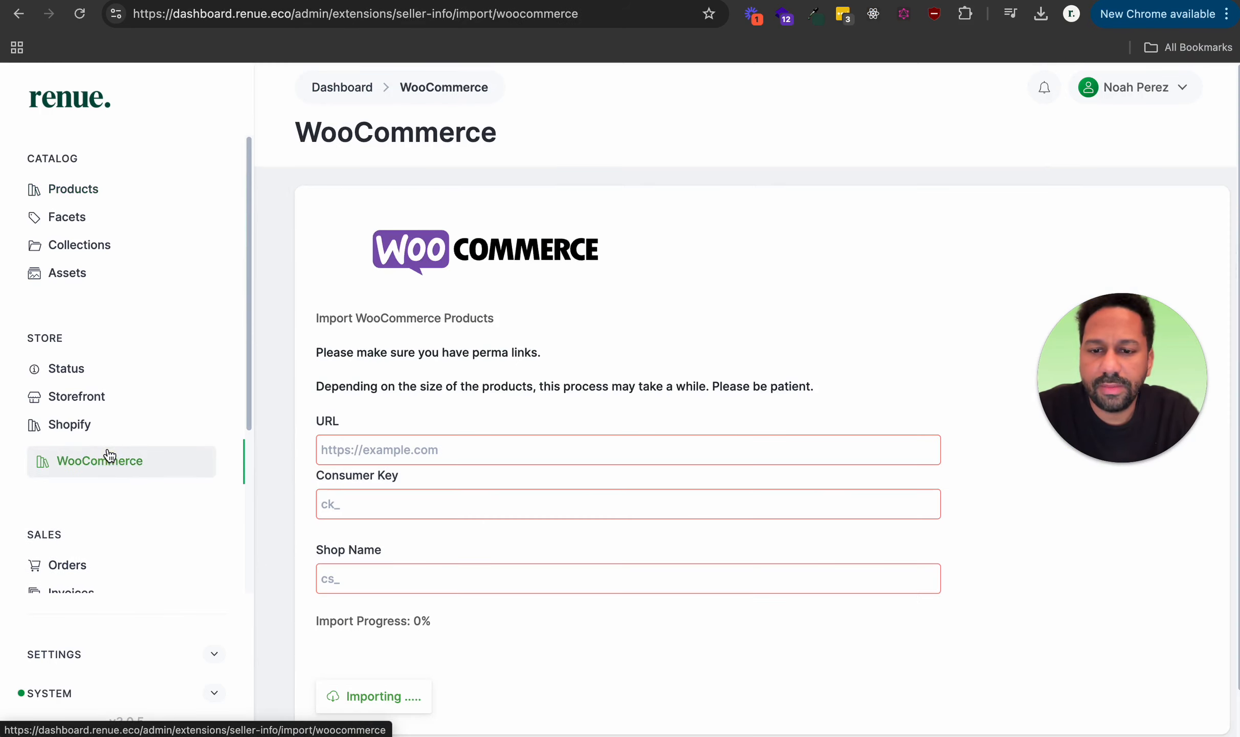
scroll(564, 503, "down", 2)
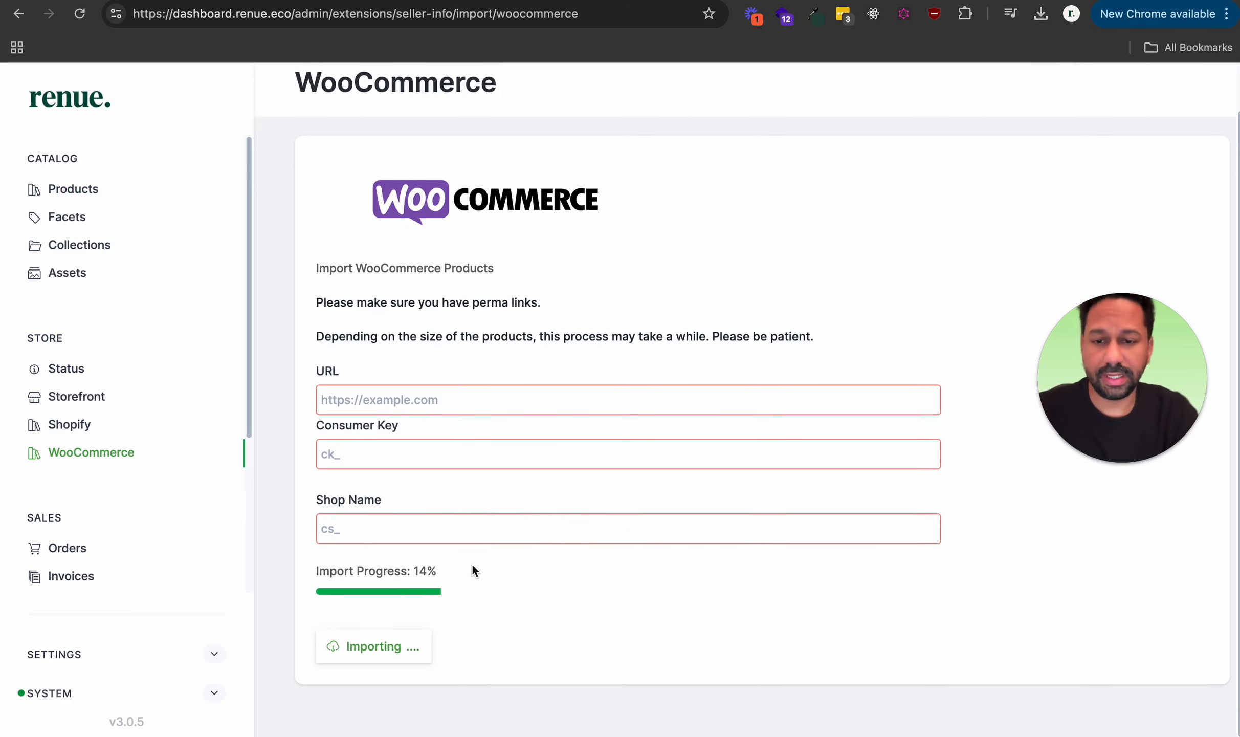
left_click(214, 655)
left_click(220, 444)
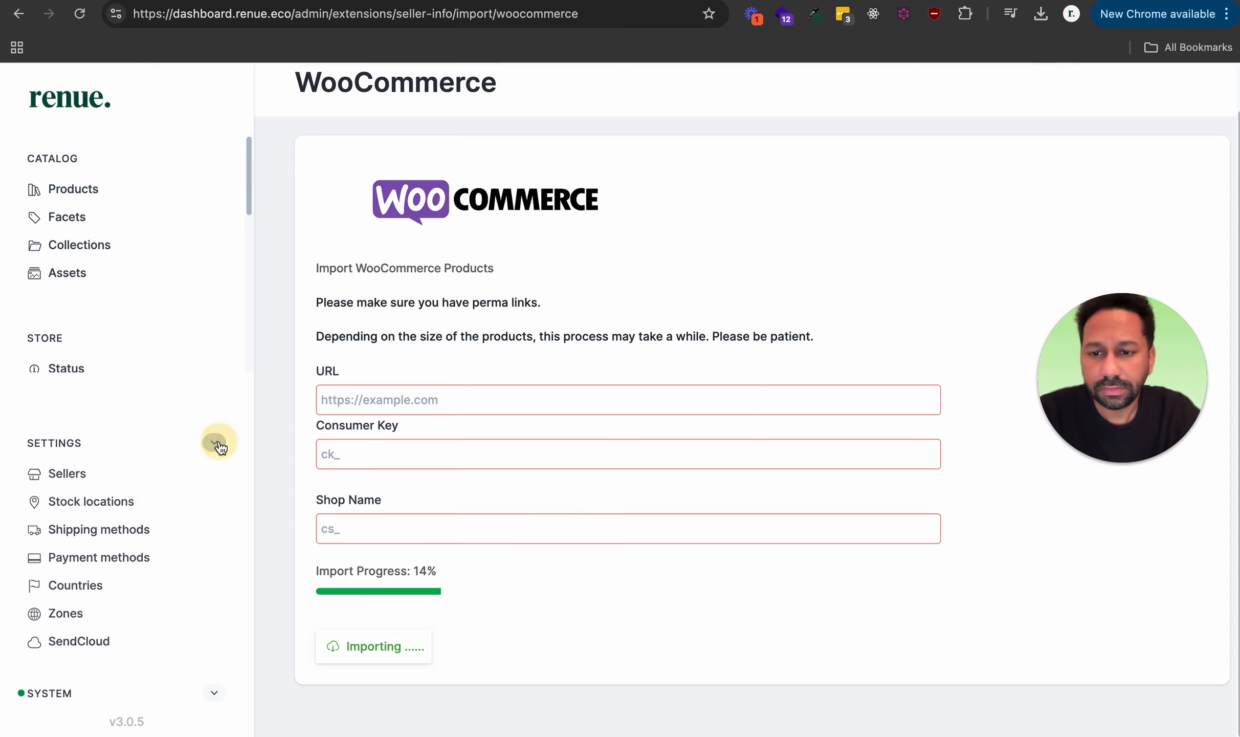
left_click(210, 688)
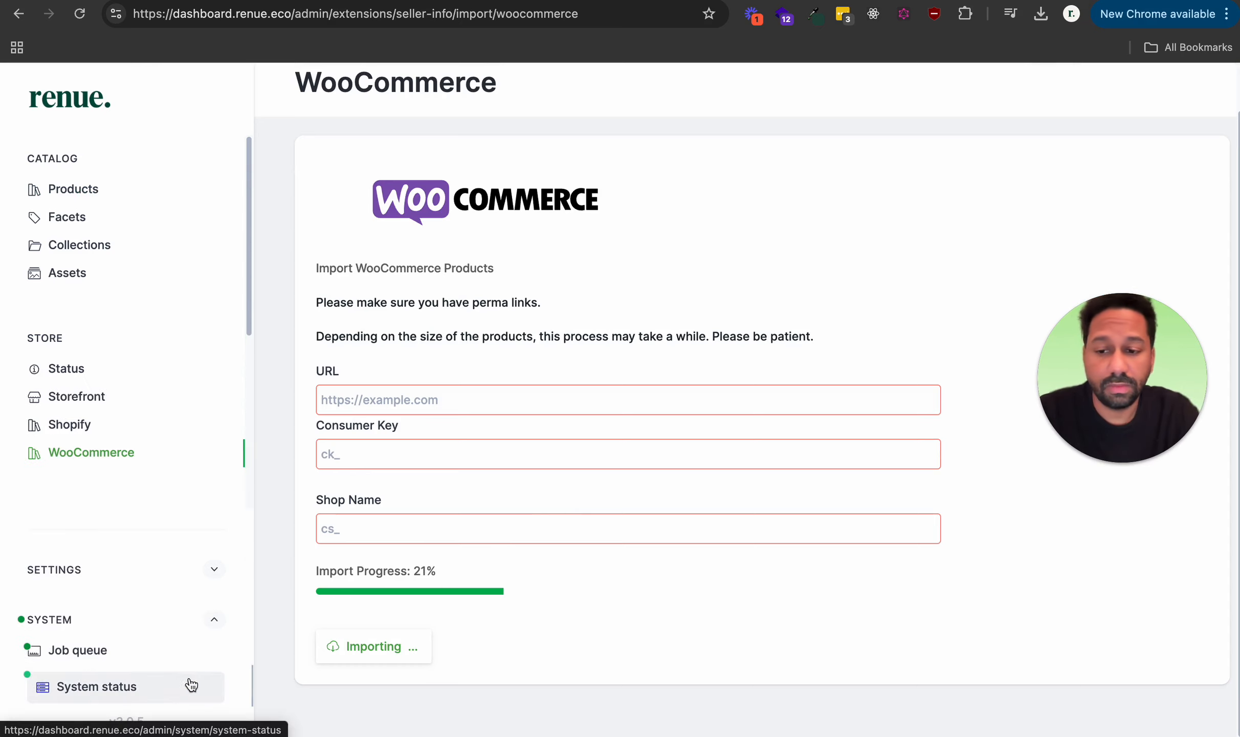
left_click(104, 663)
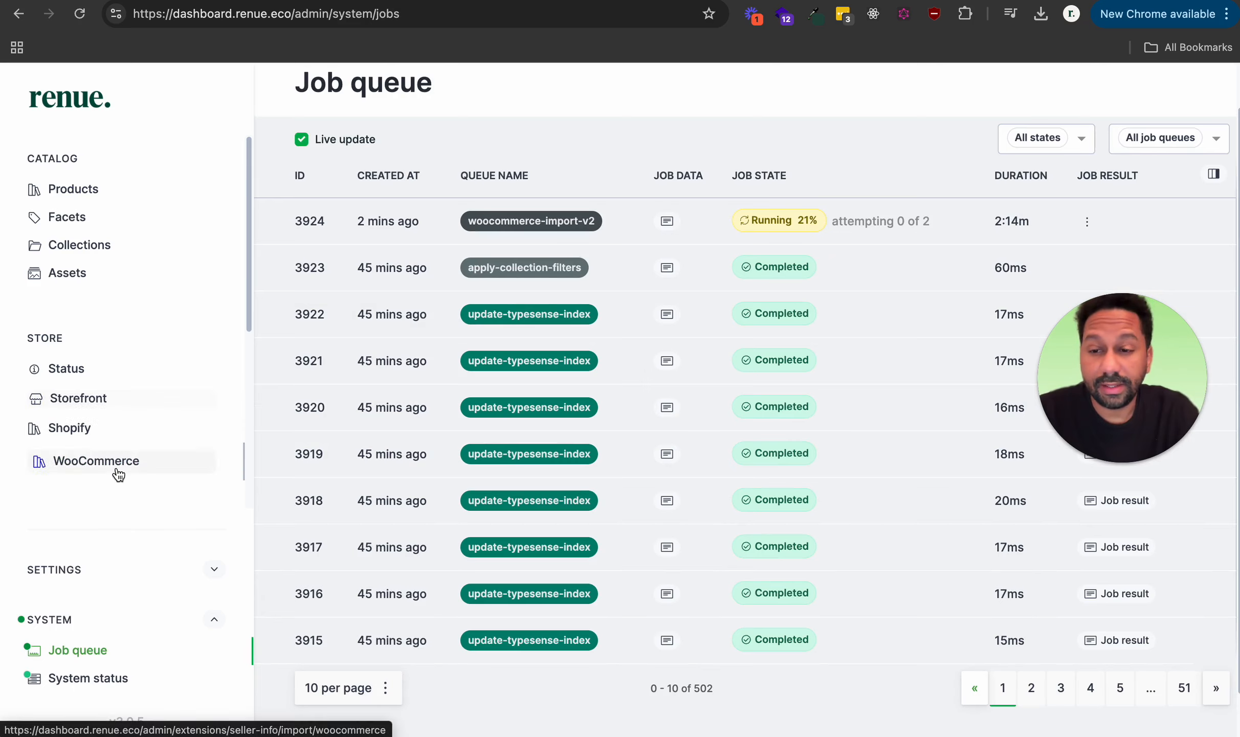
left_click(118, 474)
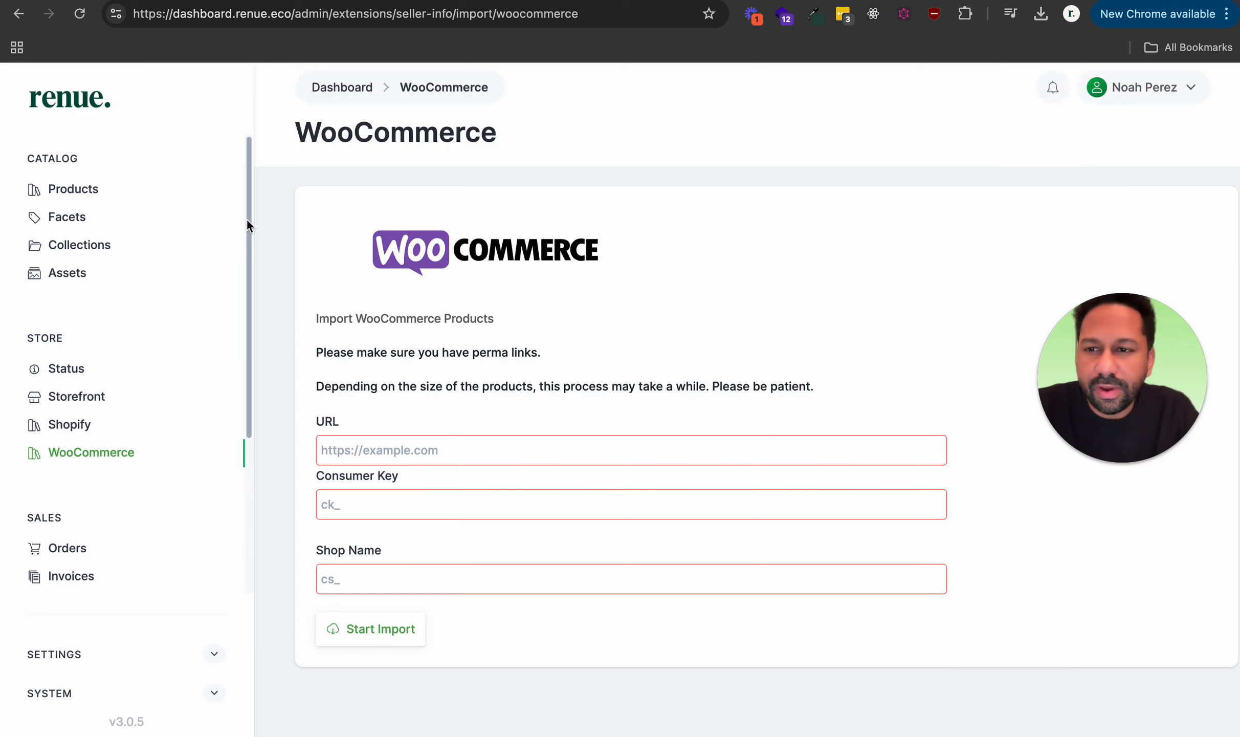
- Open the product catalog and review the imported products on pages 1 and 2
left_click(78, 190)
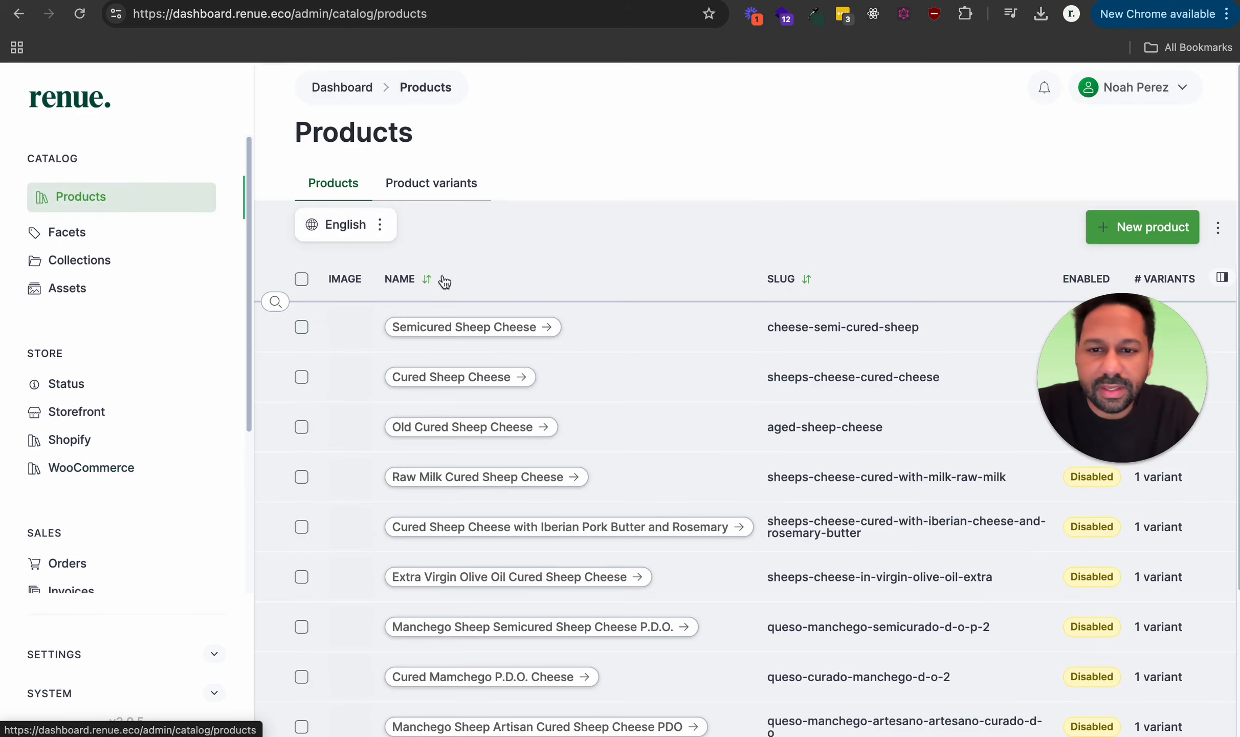
scroll(644, 352, "down", 4)
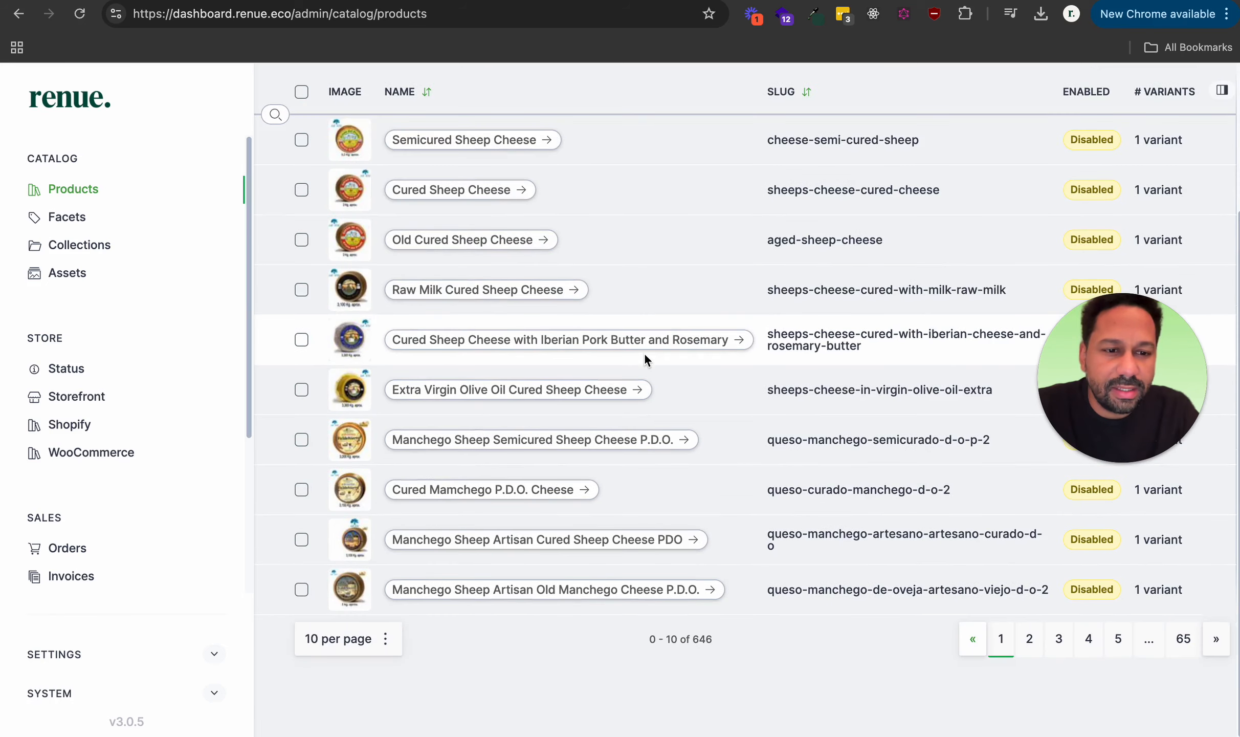
left_click_drag(1122, 304, 955, 108)
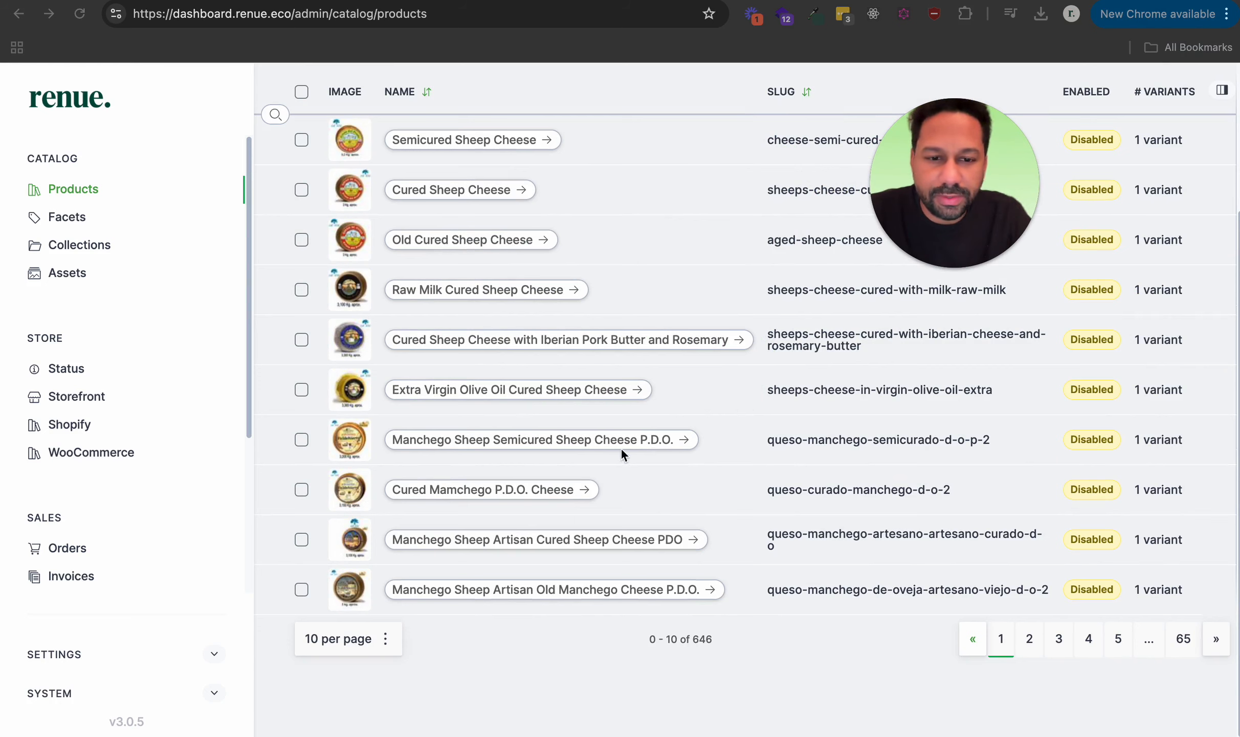
left_click(1031, 640)
left_click(77, 191)
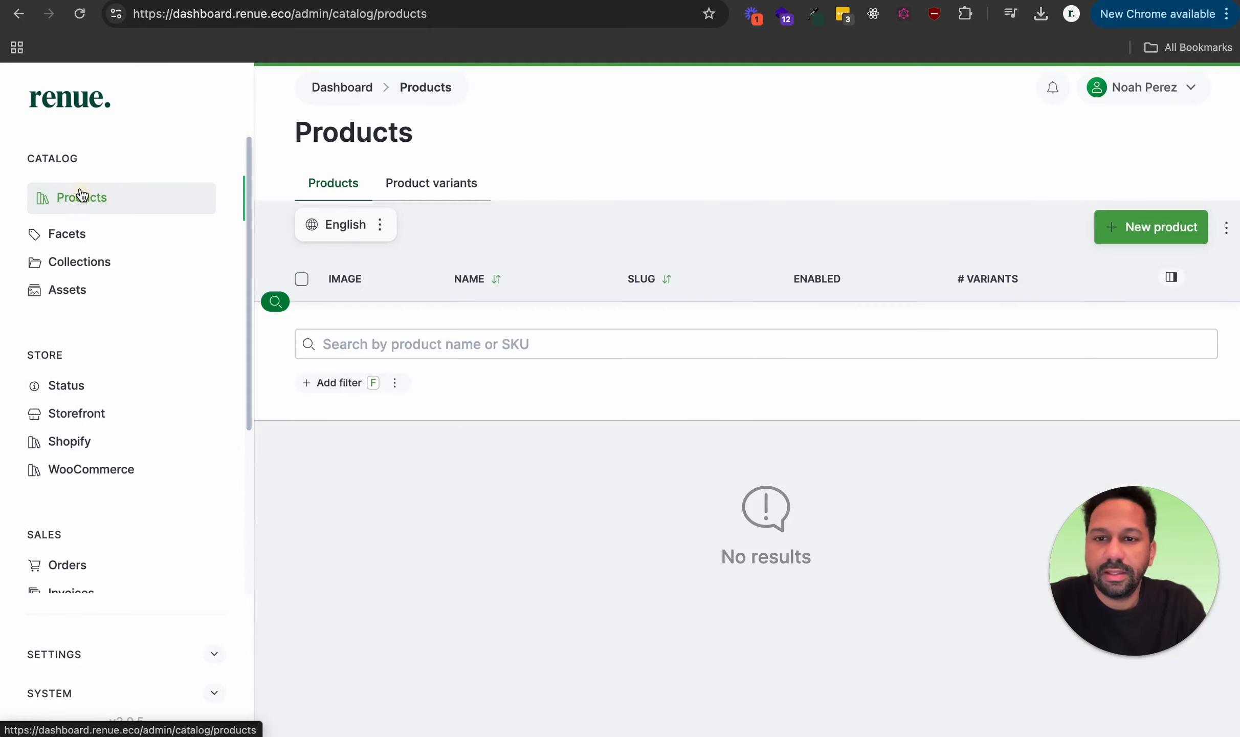
scroll(527, 405, "down", 5)
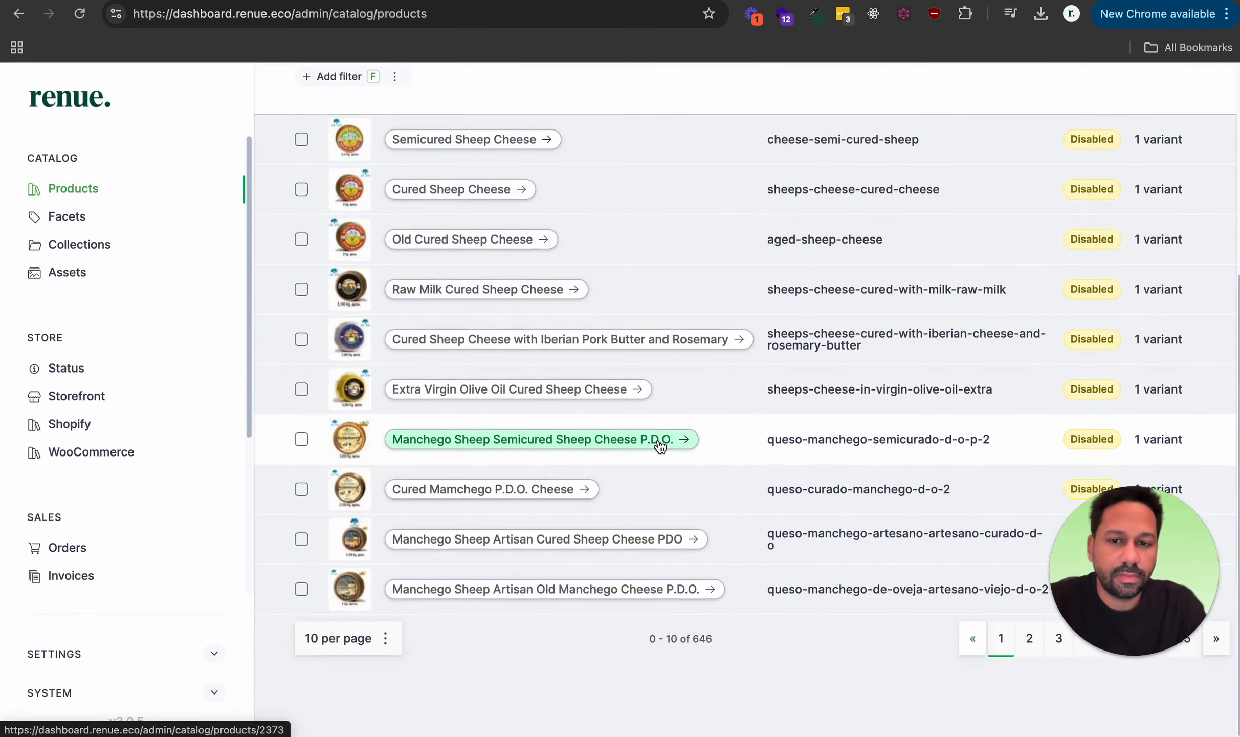
left_click(1026, 649)
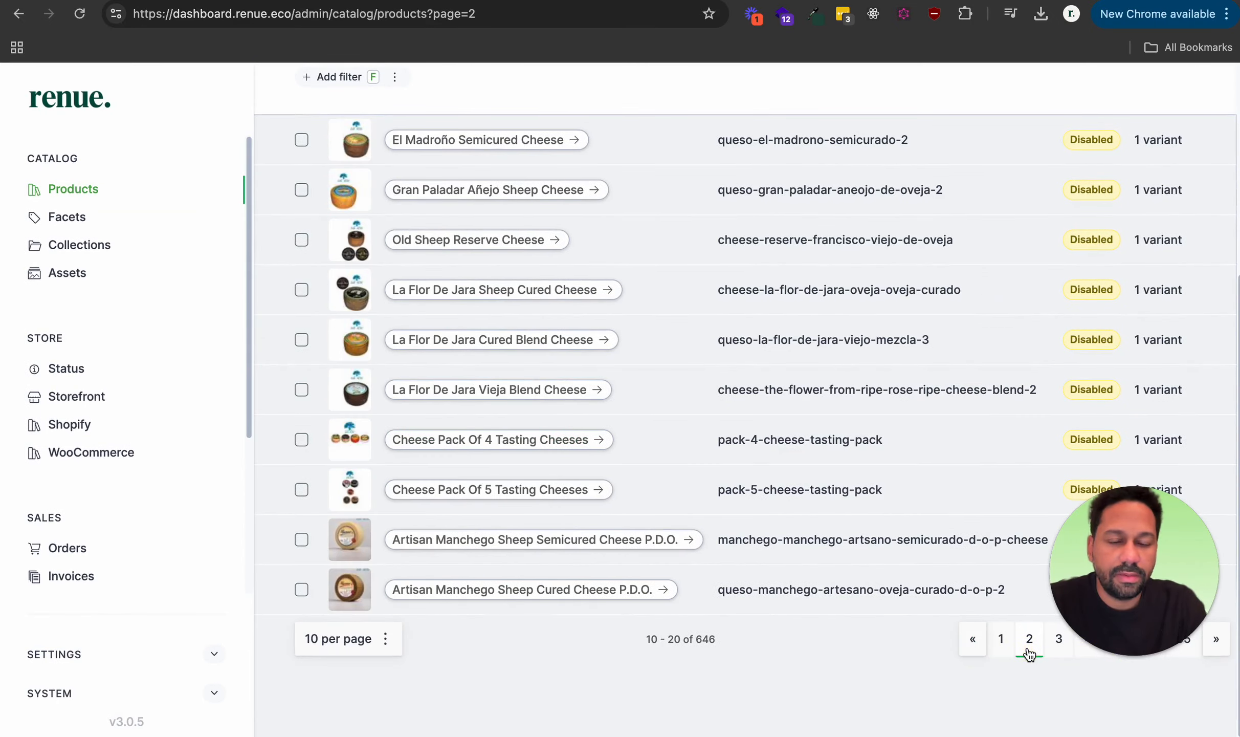
left_click(1001, 642)
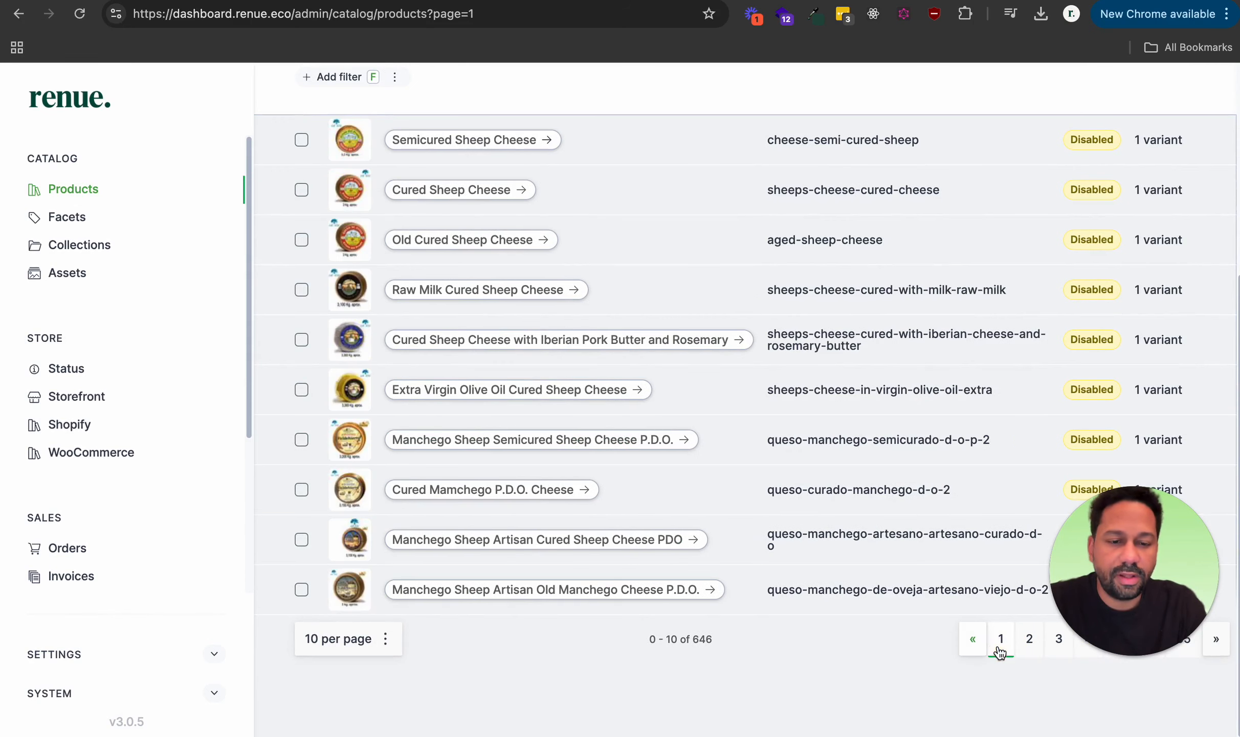
scroll(614, 499, "up", 5)
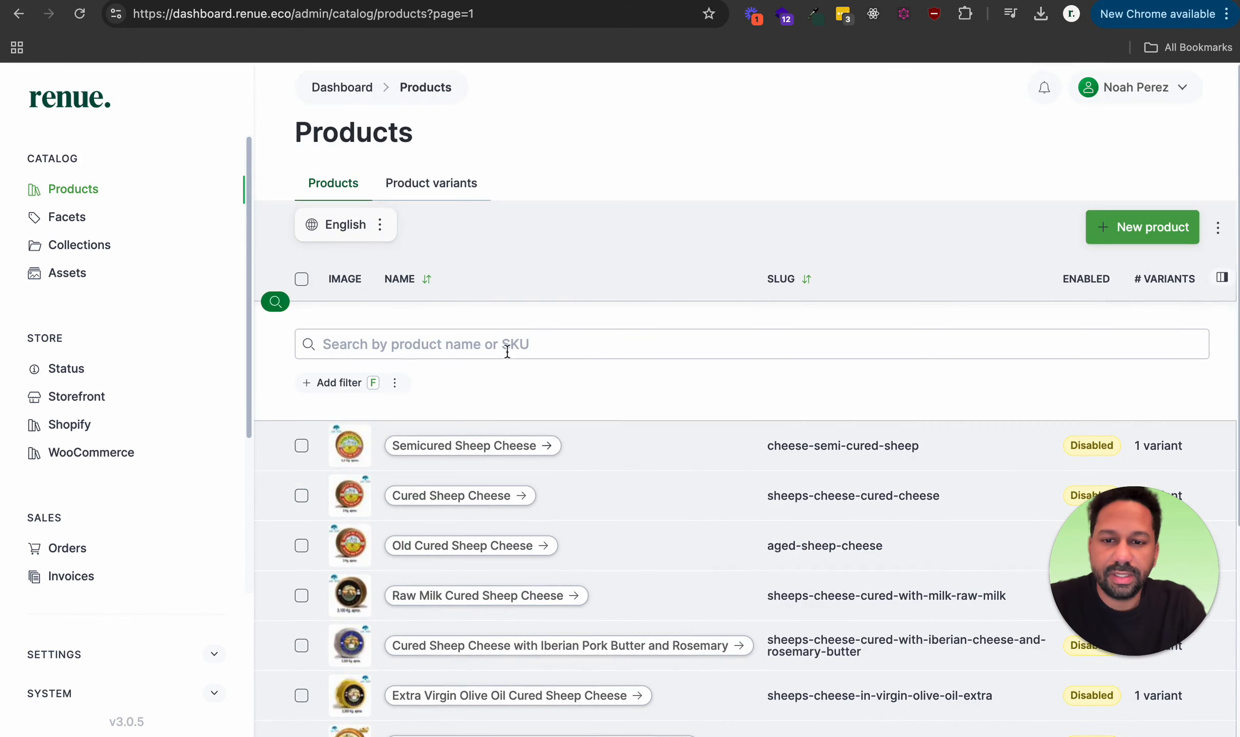
- Open the Semicured Sheep Cheese product and review its description, custom fields, suggested facets, assets and variants
left_click(483, 445)
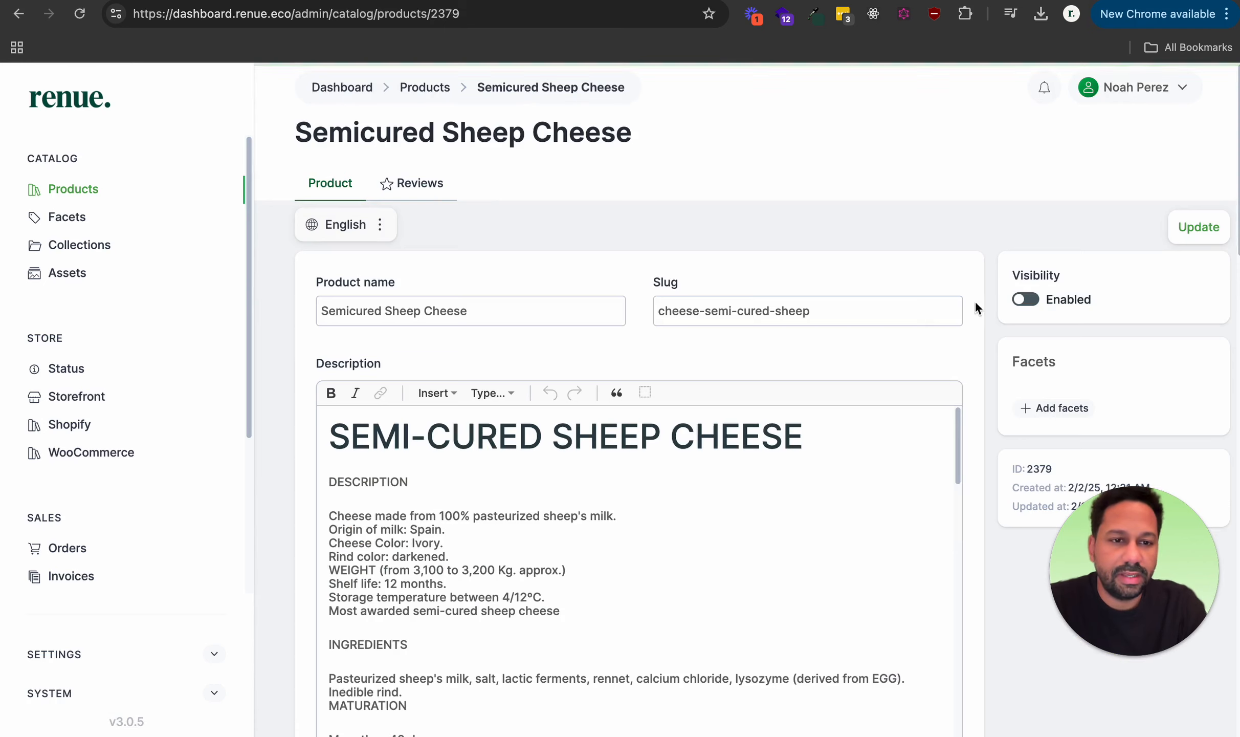
scroll(567, 498, "down", 10)
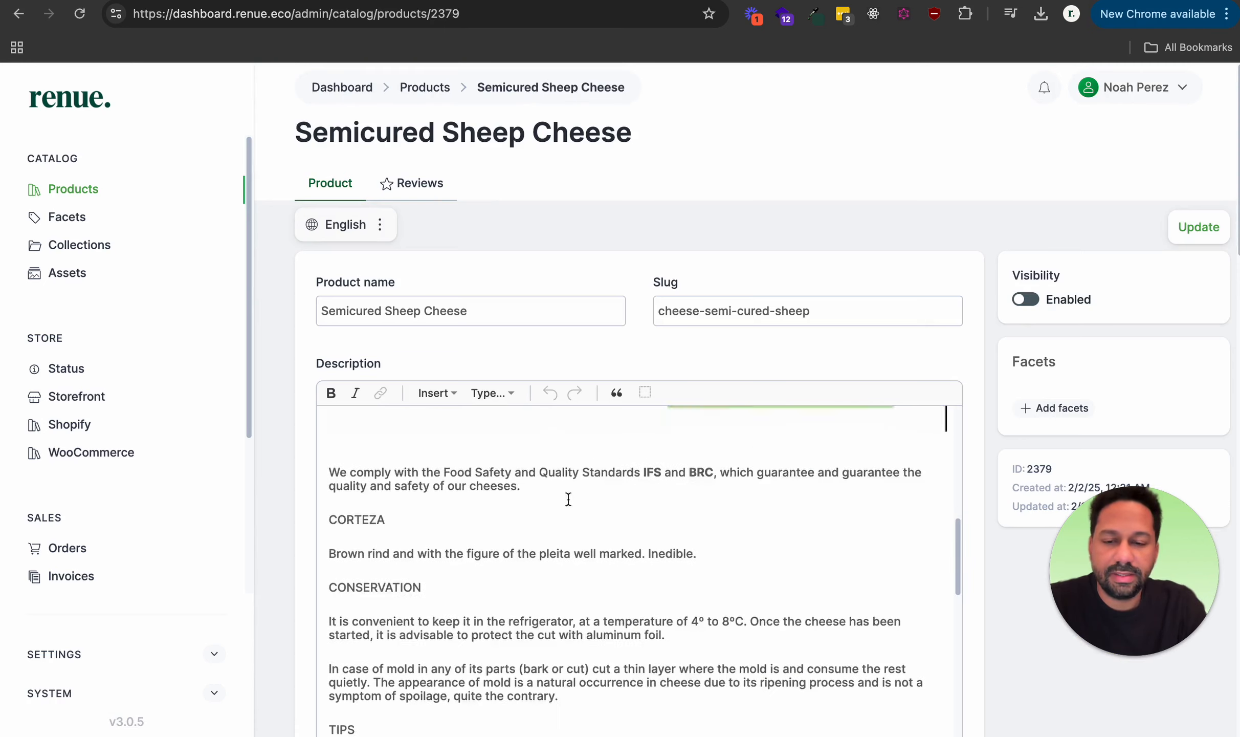
scroll(571, 274, "down", 15)
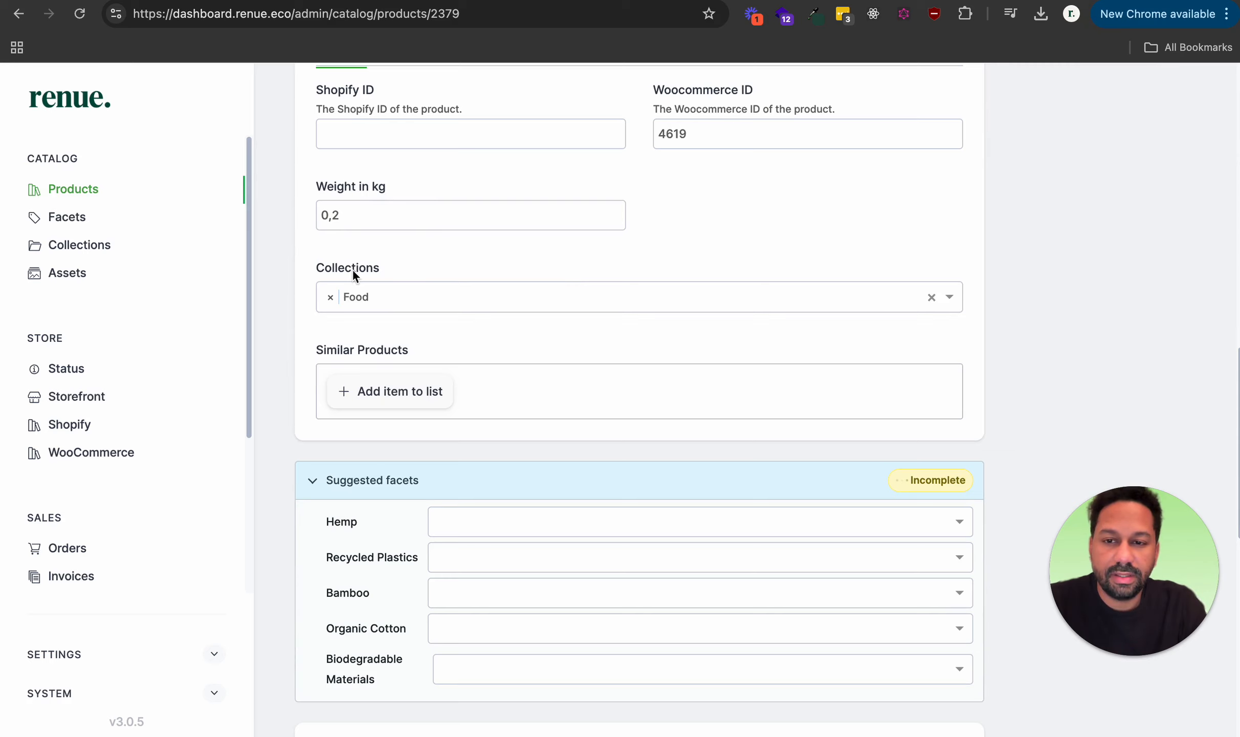
scroll(522, 350, "down", 8)
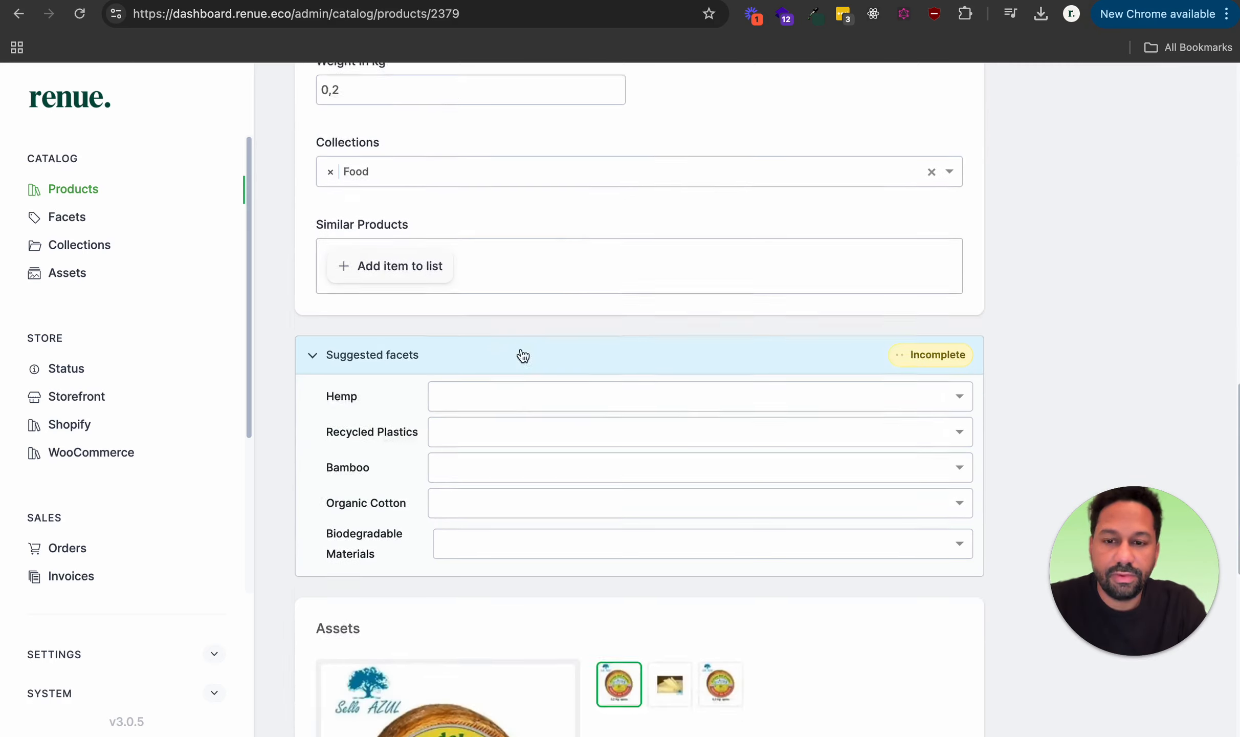
scroll(521, 351, "down", 6)
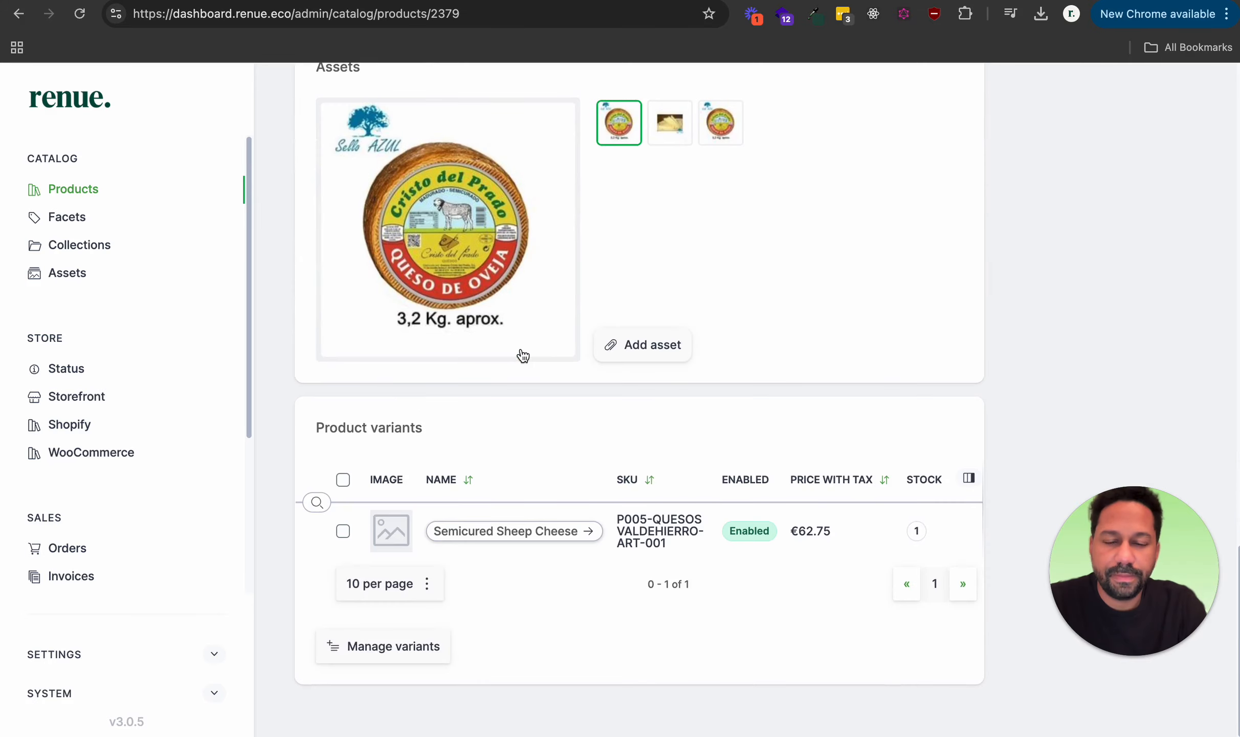
scroll(522, 352, "up", 9)
scroll(521, 352, "down", 9)
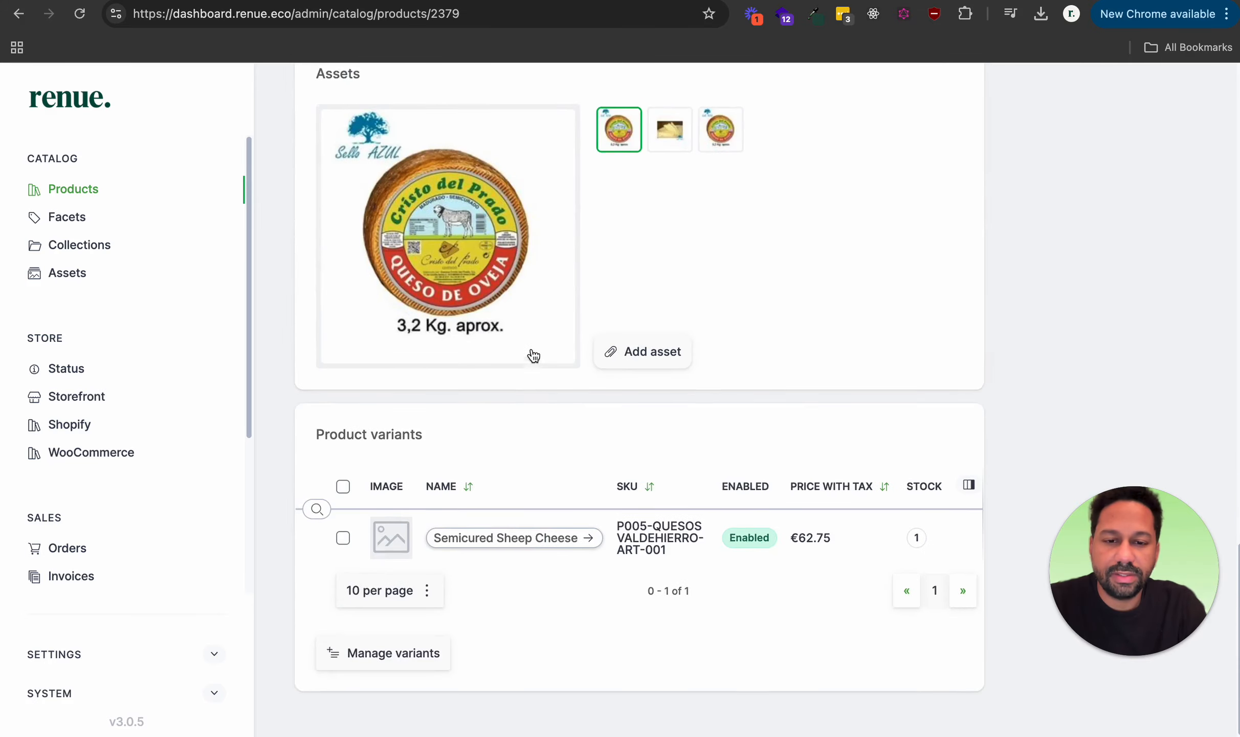
- Switch the product's content language to Spanish and review the translated name, slug and description
scroll(533, 350, "up", 20)
left_click(373, 219)
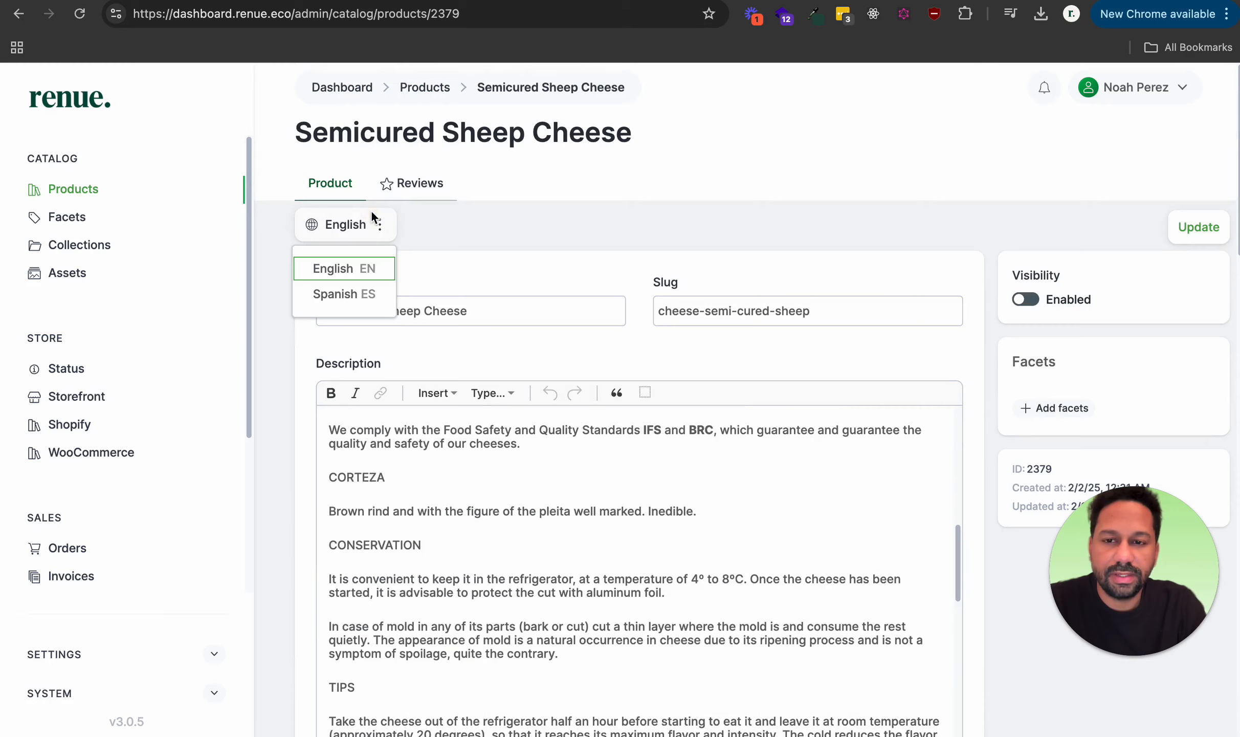
left_click(367, 295)
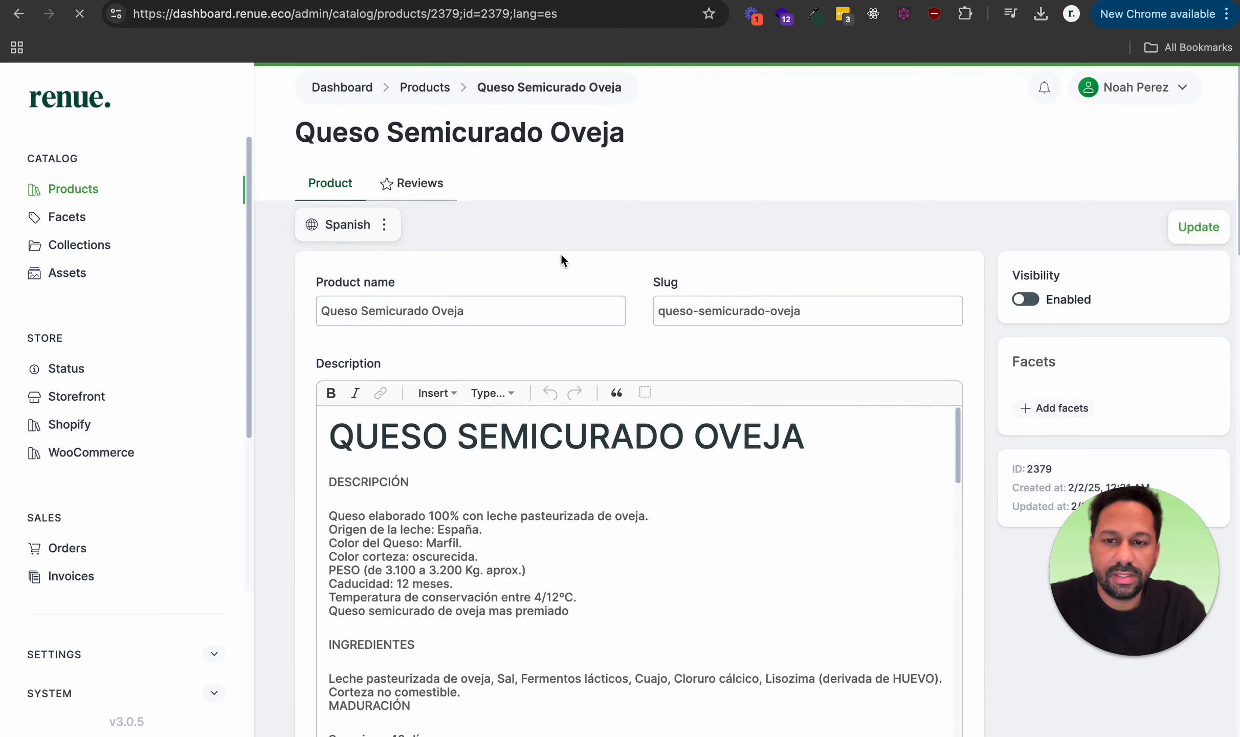
scroll(548, 421, "down", 15)
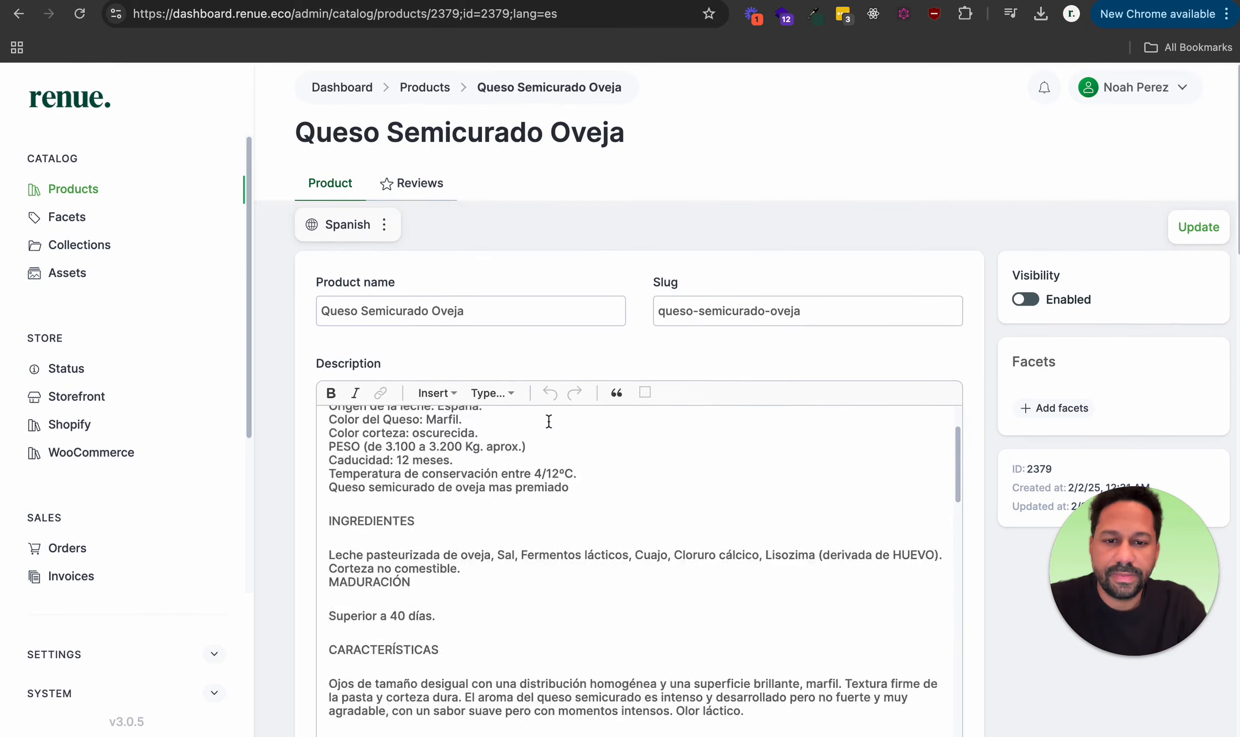
scroll(604, 358, "down", 5)
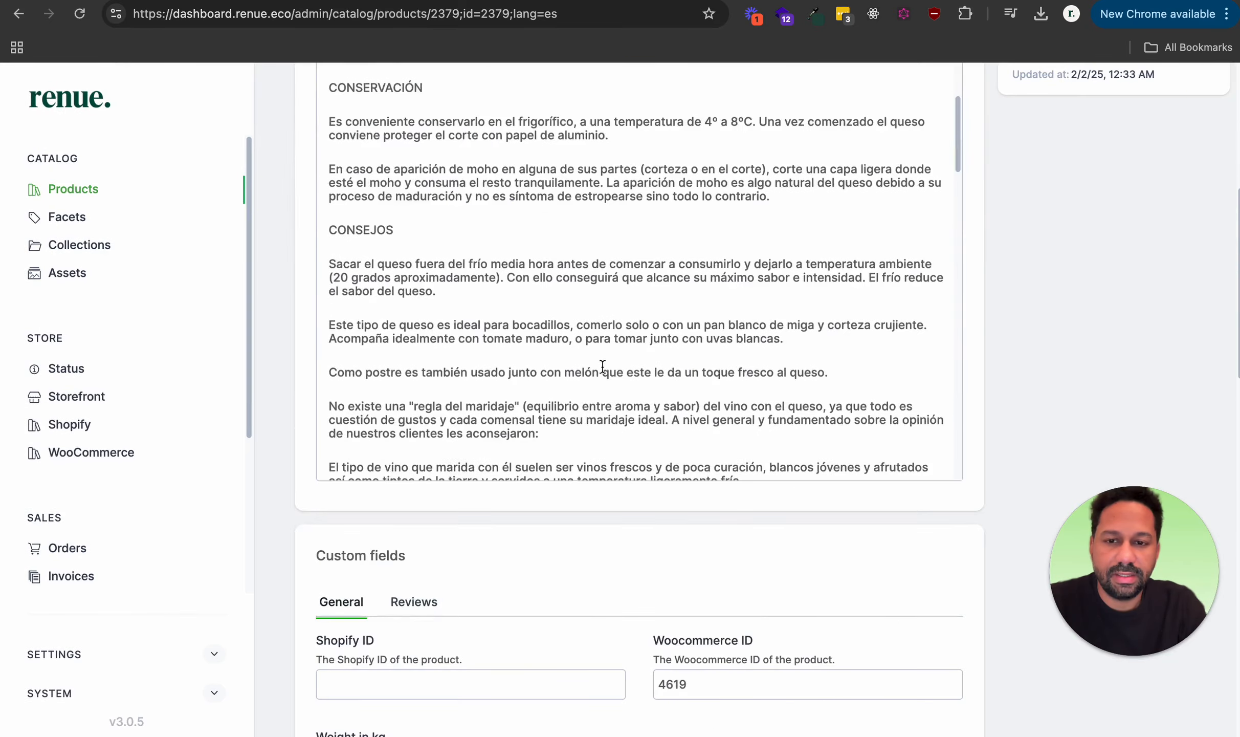
scroll(603, 358, "up", 20)
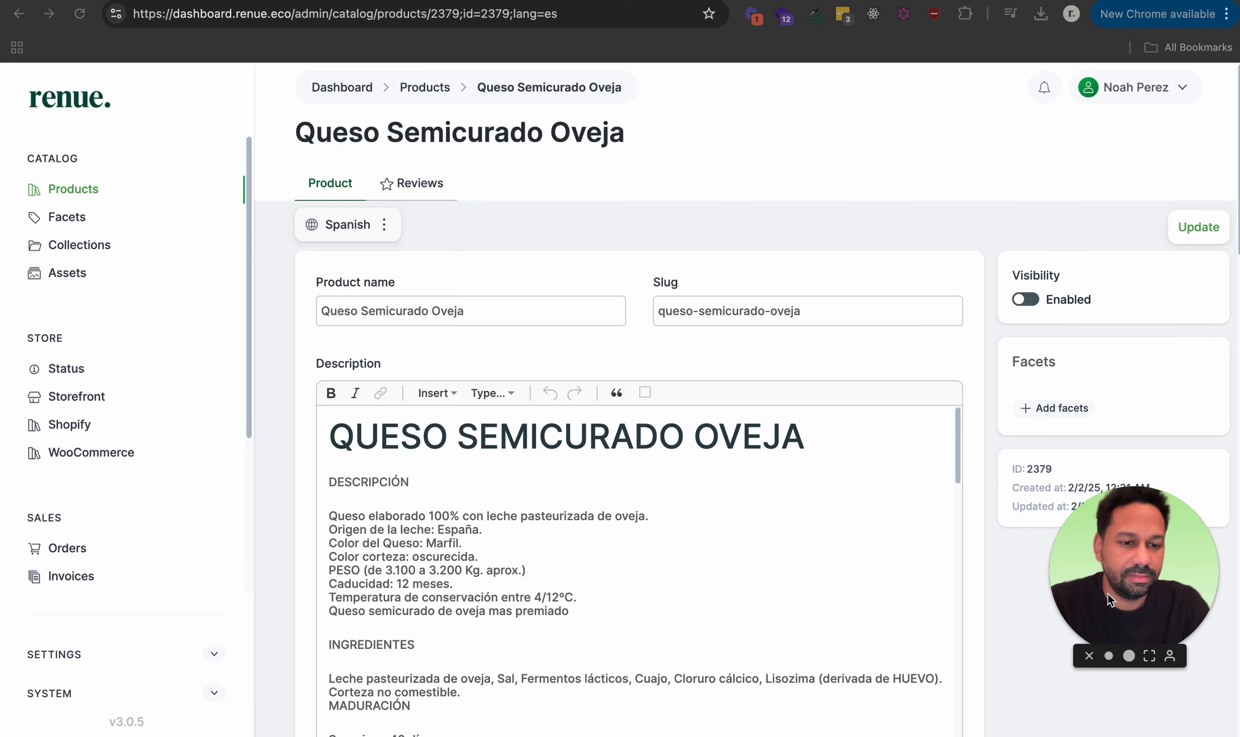
key("ctrl+Left")
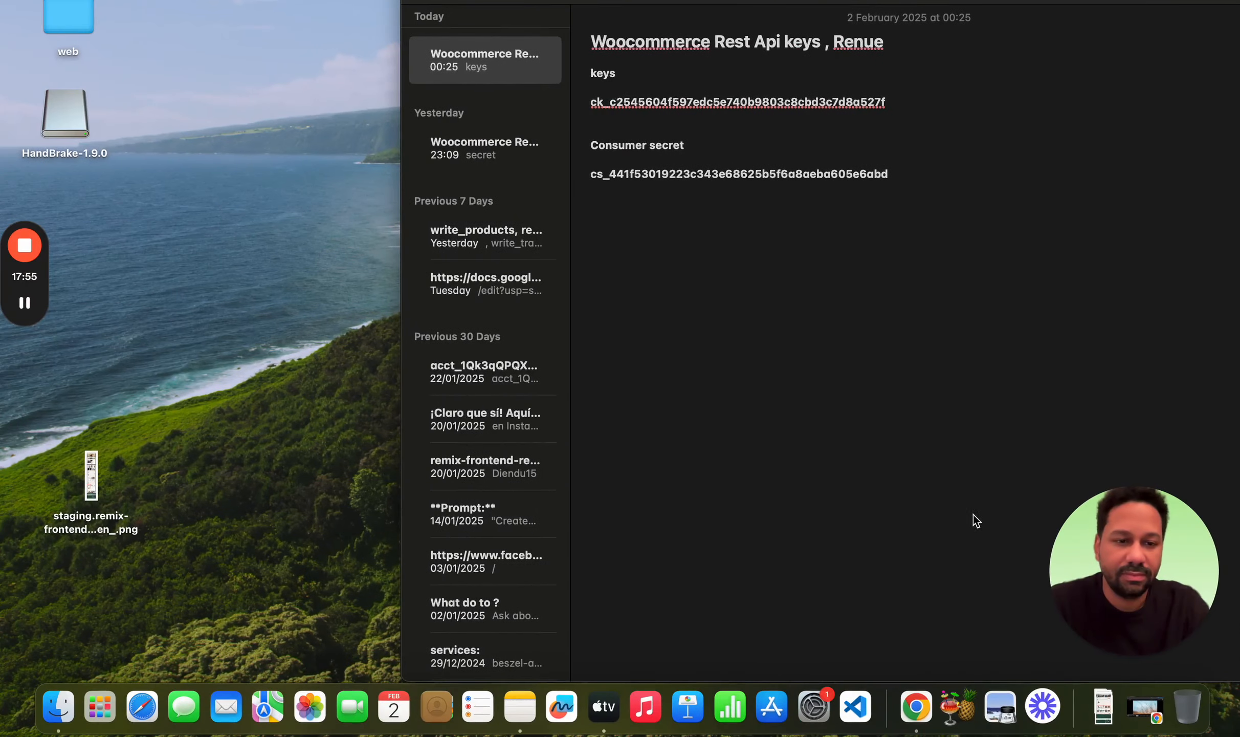